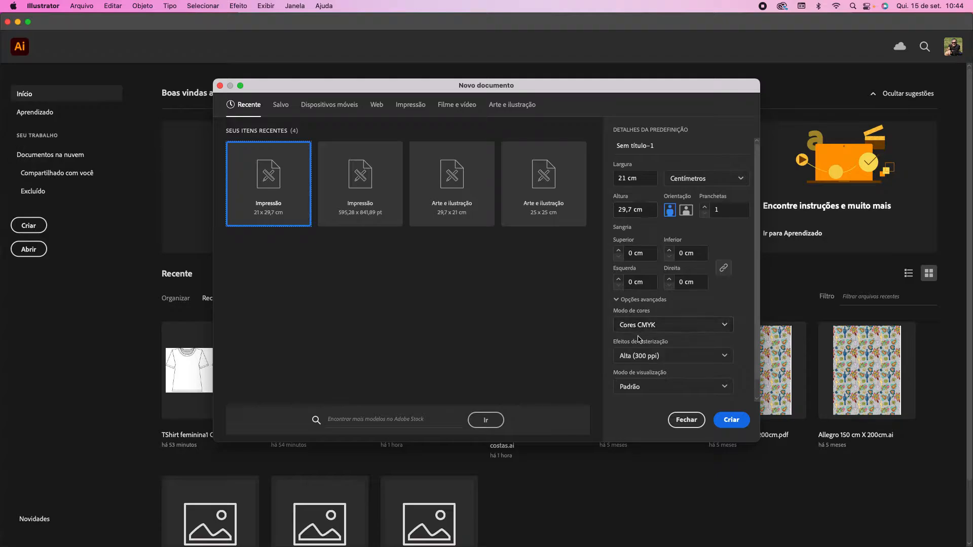
# Create a 21 × 29.7 cm portrait CMYK document at 300 ppi and place the floating toolbar beside the artboard.
pyautogui.click(731, 420)
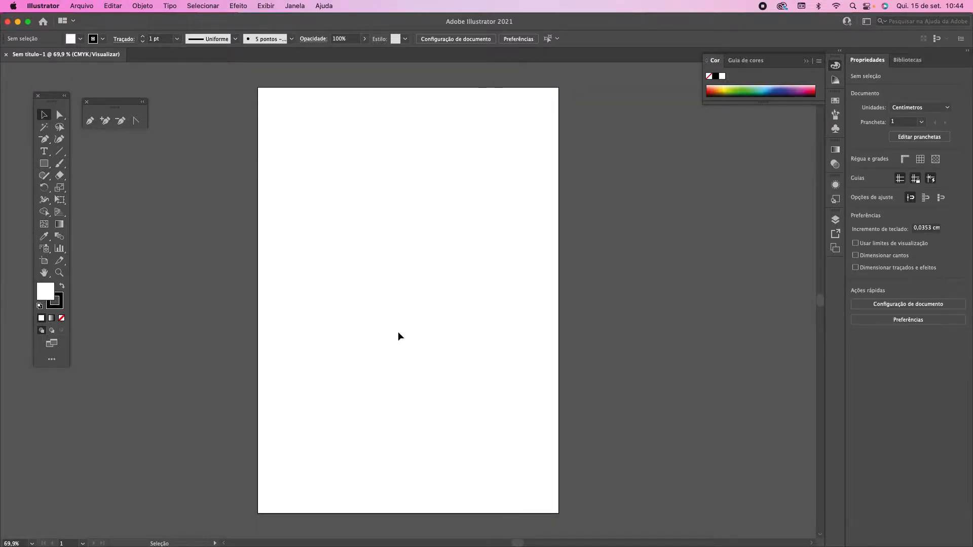
pyautogui.moveTo(60, 99); pyautogui.dragTo(192, 161)
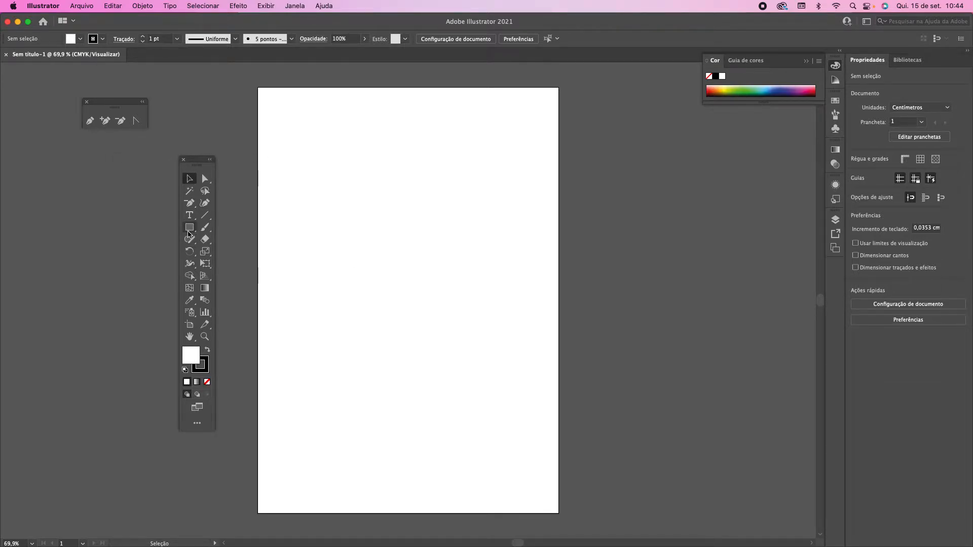
# Draw a rectangle about 8.11 × 4.94 cm on the upper artboard and a square about 4.27 cm wide beside it.
pyautogui.moveTo(188, 234); pyautogui.dragTo(251, 233)
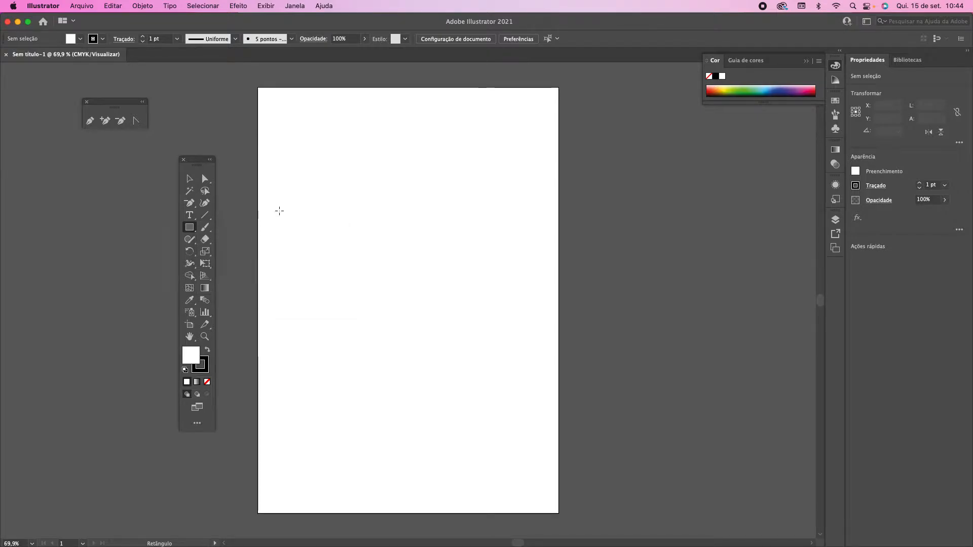
pyautogui.moveTo(312, 163); pyautogui.dragTo(429, 234)
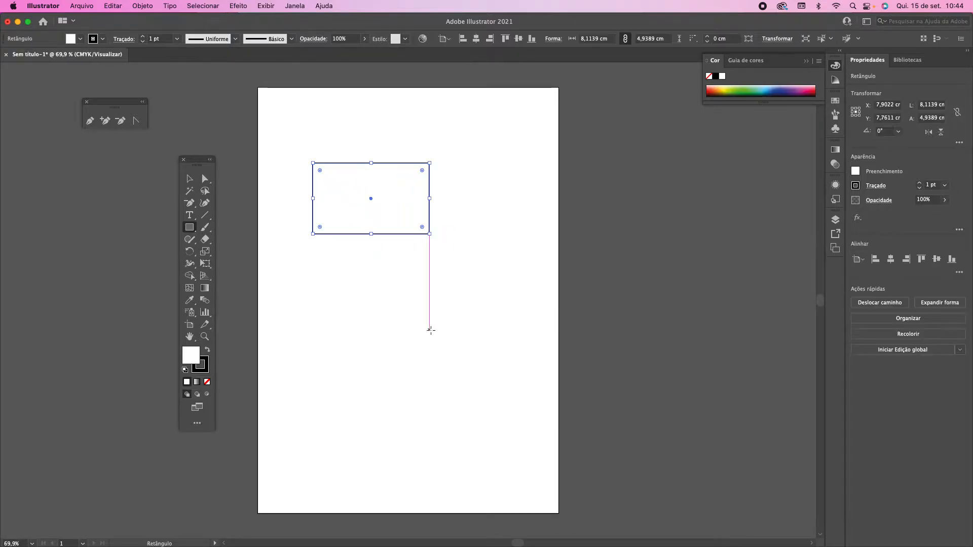
pyautogui.moveTo(460, 198); pyautogui.dragTo(523, 260)
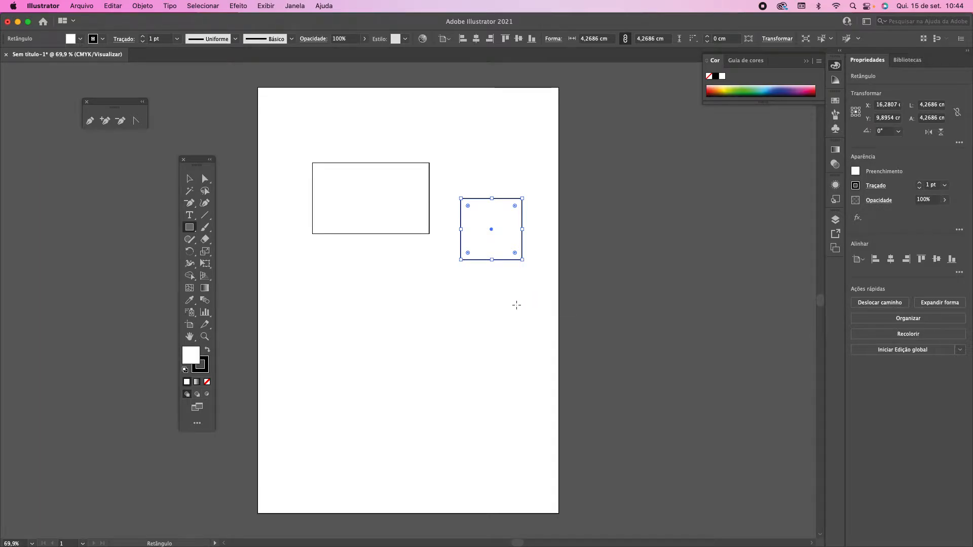
# Draw a flat ellipse below the rectangle and a circle about 4.85 cm in diameter below the square.
pyautogui.click(193, 232)
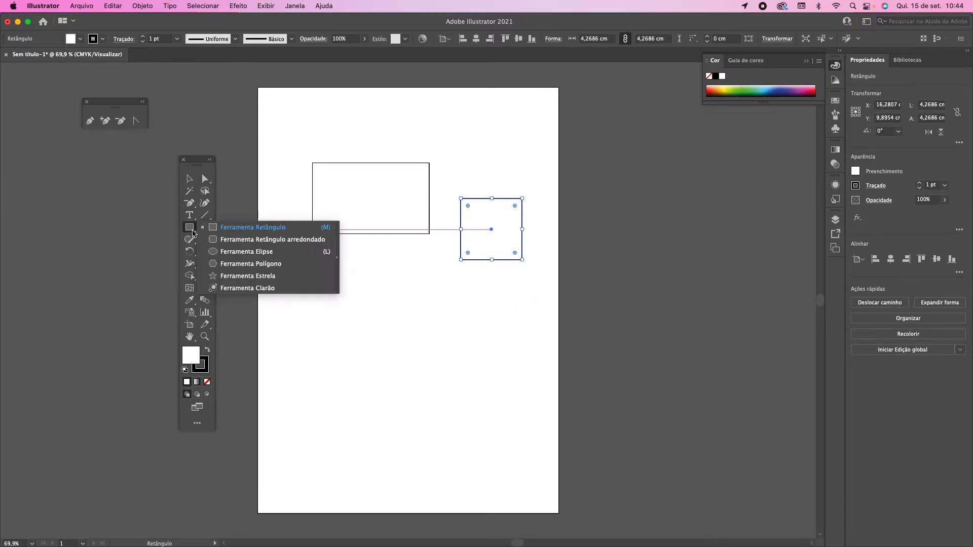
pyautogui.click(246, 251)
pyautogui.moveTo(303, 278); pyautogui.dragTo(496, 364)
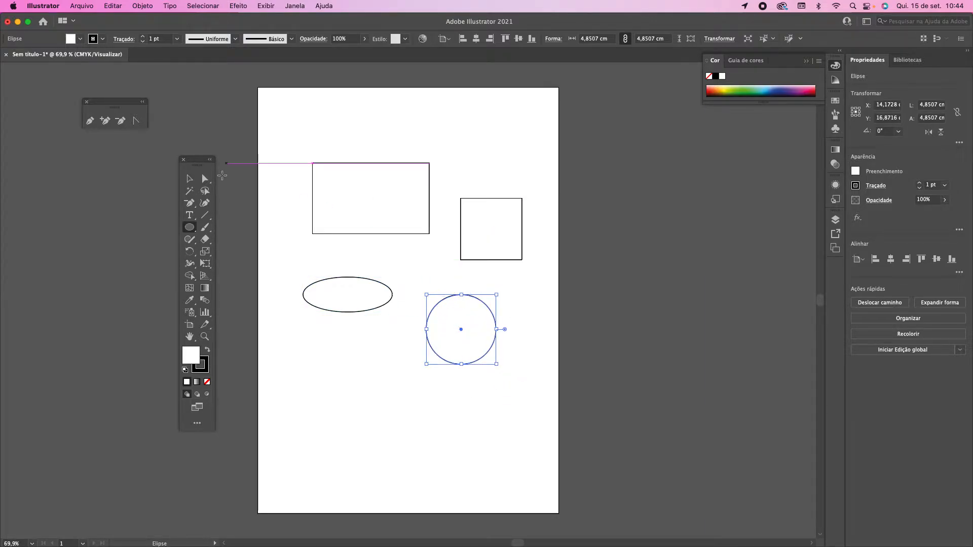
# Reposition the large rectangle on the artboard so its centre sits at about X 7.23 cm, Y 8.22 cm.
pyautogui.click(189, 178)
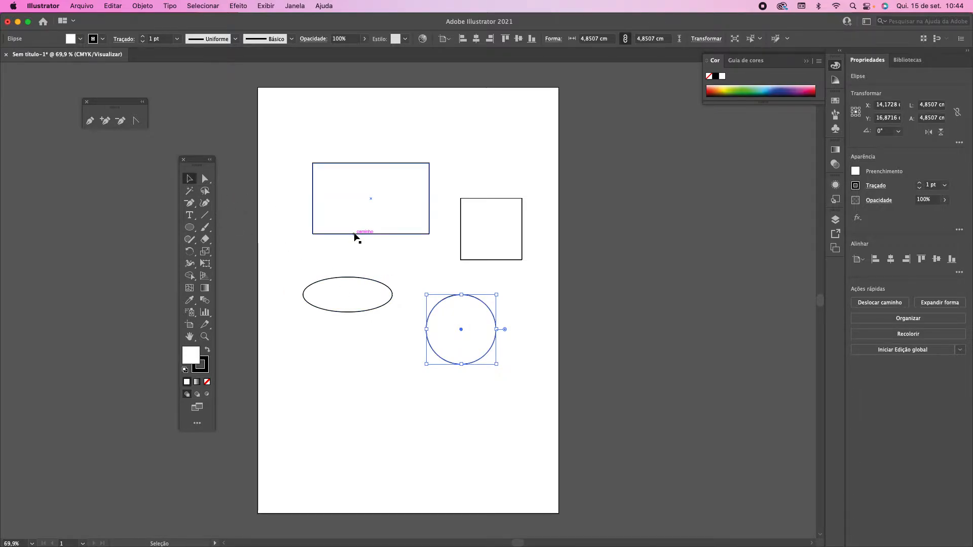
pyautogui.click(354, 233)
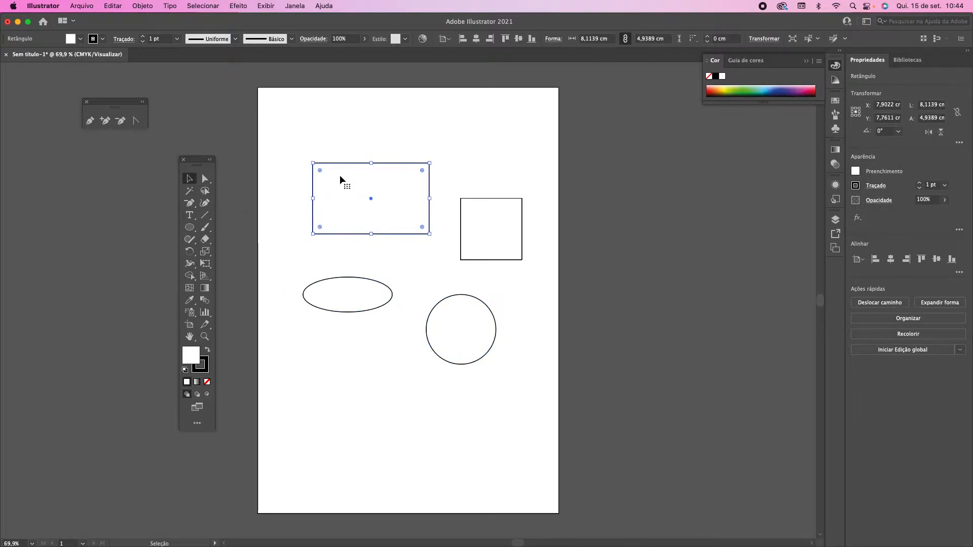
pyautogui.moveTo(348, 166); pyautogui.dragTo(338, 155)
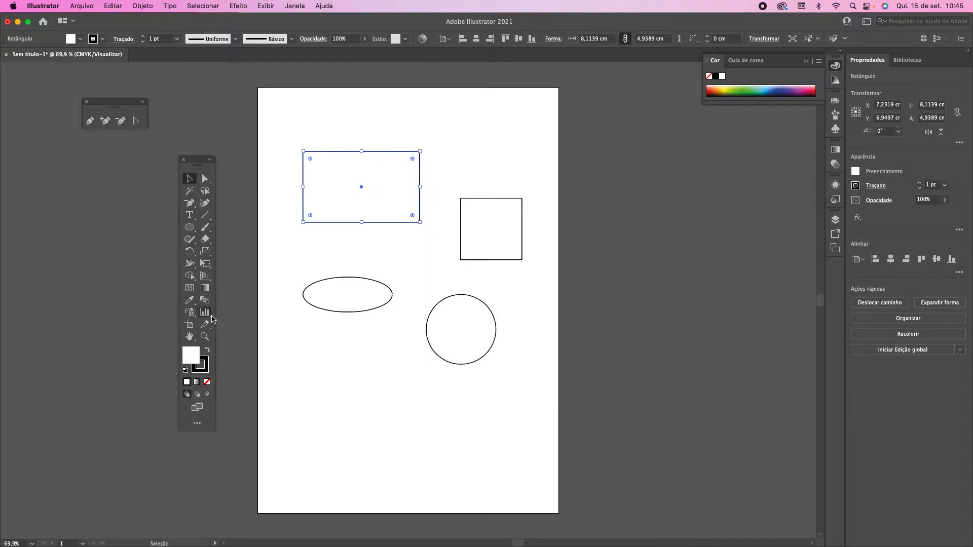
pyautogui.click(205, 337)
pyautogui.moveTo(327, 186); pyautogui.dragTo(379, 254)
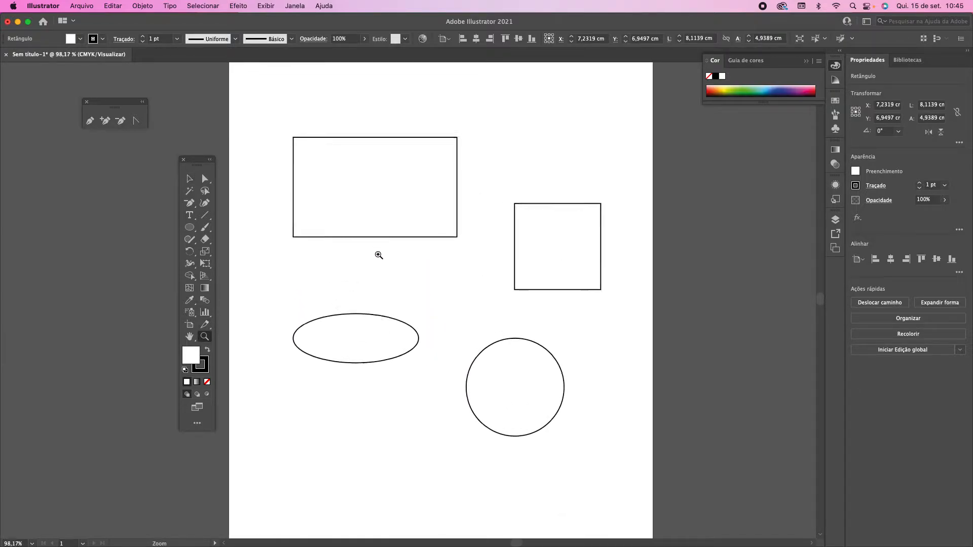
pyautogui.moveTo(201, 161); pyautogui.dragTo(165, 153)
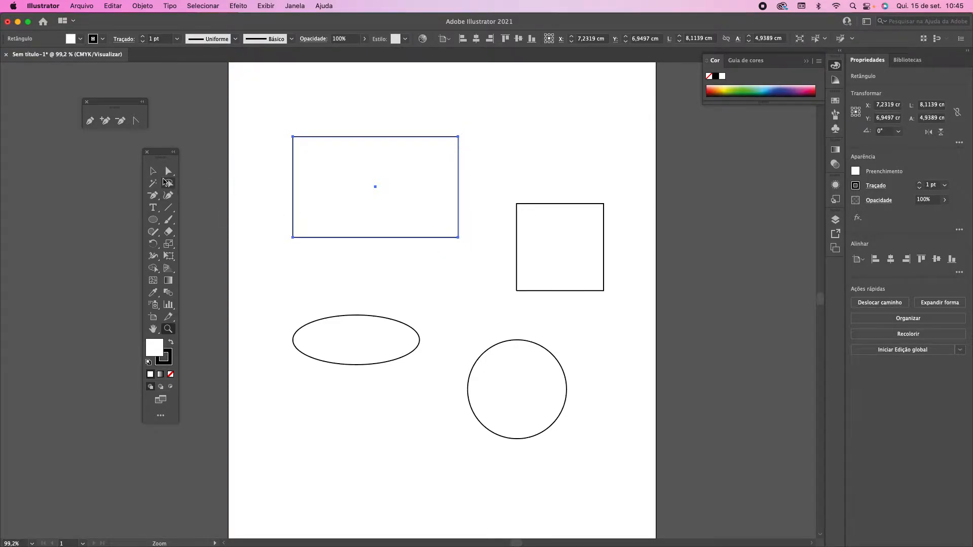
pyautogui.press('v')
pyautogui.moveTo(318, 145); pyautogui.dragTo(321, 165)
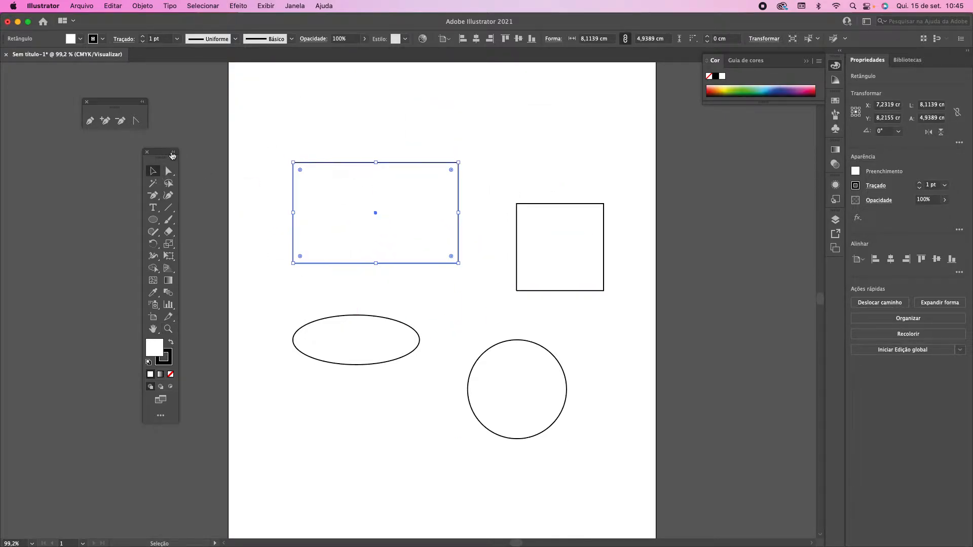
# Reshape the rectangle into an irregular tilted quadrilateral by moving its four corner anchor points individually with Direct Selection.
pyautogui.click(167, 174)
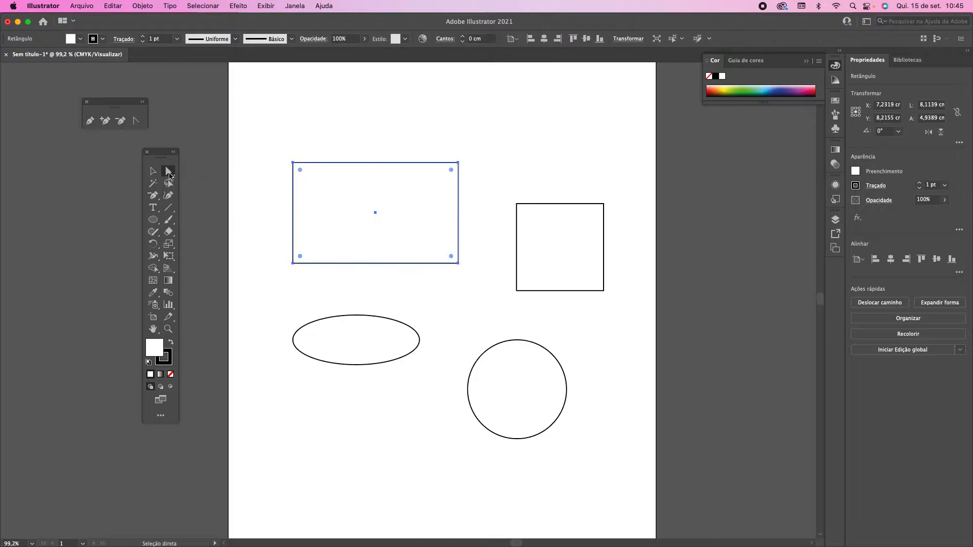
pyautogui.click(294, 163)
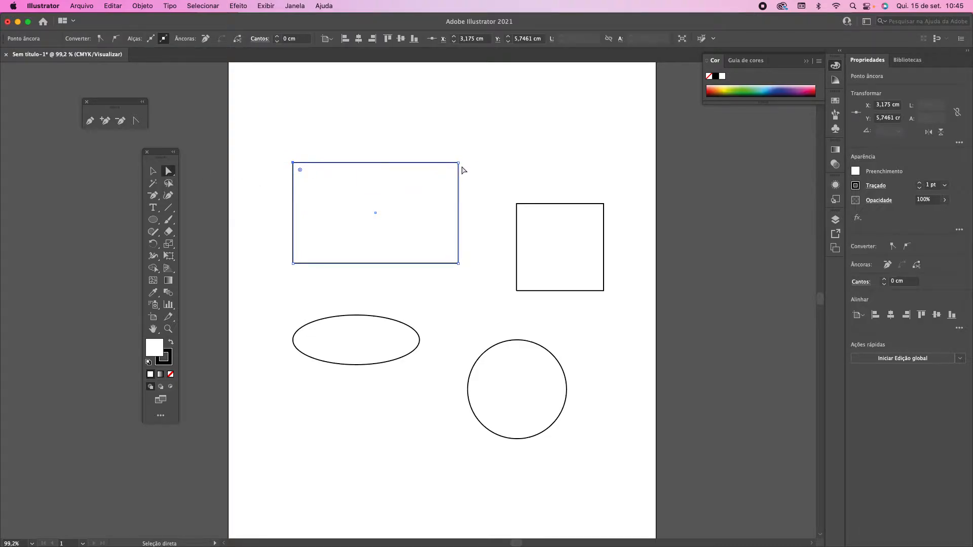
pyautogui.click(458, 164)
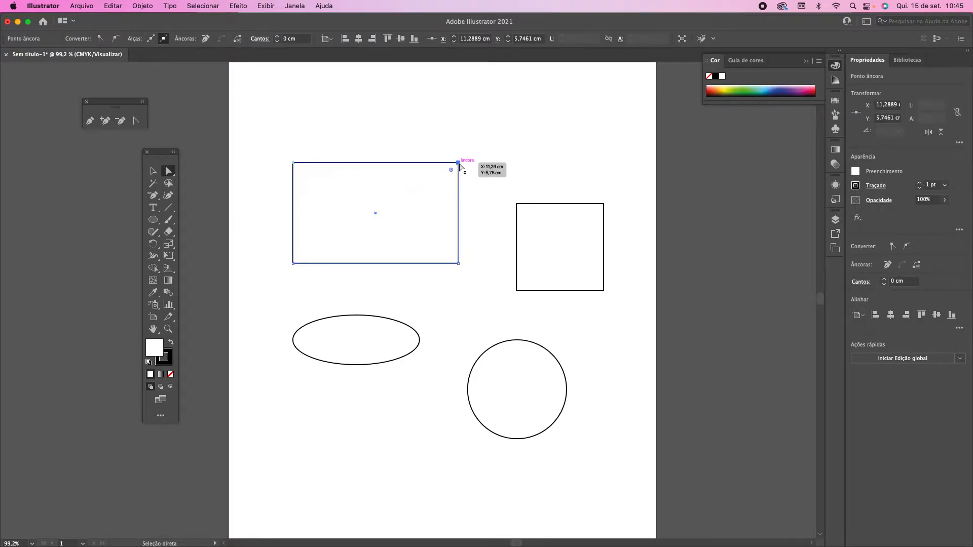
pyautogui.moveTo(460, 165); pyautogui.dragTo(359, 90)
pyautogui.moveTo(293, 162); pyautogui.dragTo(369, 229)
pyautogui.moveTo(293, 263); pyautogui.dragTo(362, 290)
pyautogui.moveTo(370, 223); pyautogui.dragTo(283, 212)
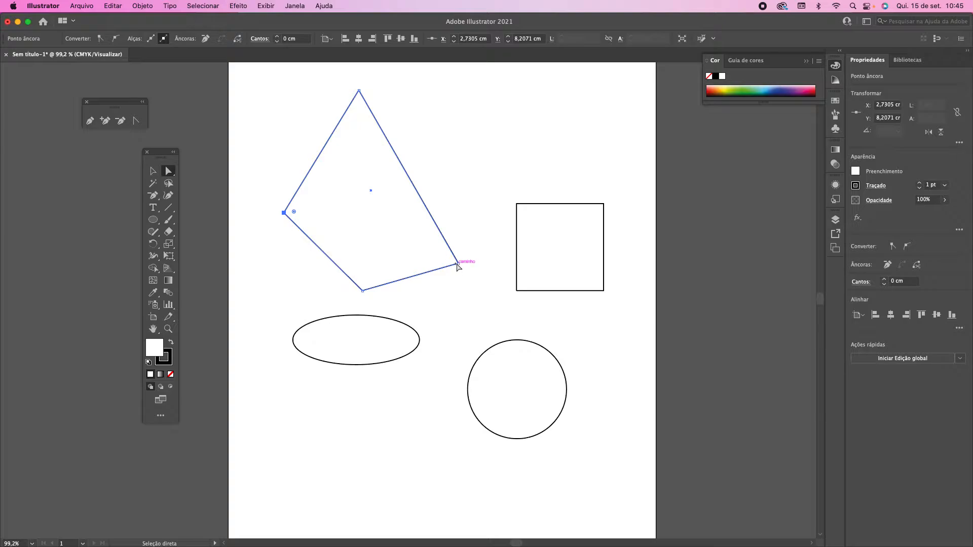
pyautogui.moveTo(458, 263); pyautogui.dragTo(479, 140)
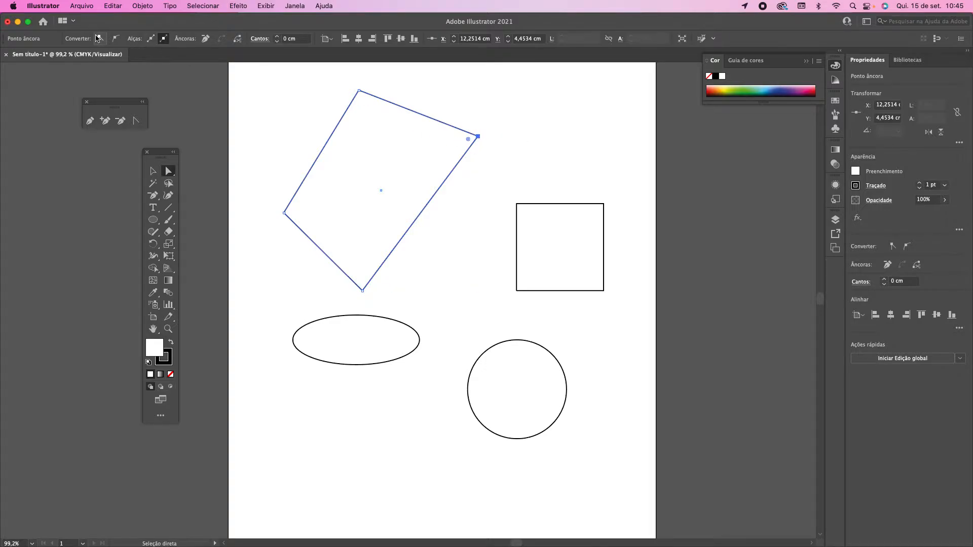
# Convert the quadrilateral's rightmost anchor point to smooth, move it to about X 11.88 cm, Y 5.72 cm, and adjust its curve handles.
pyautogui.click(118, 41)
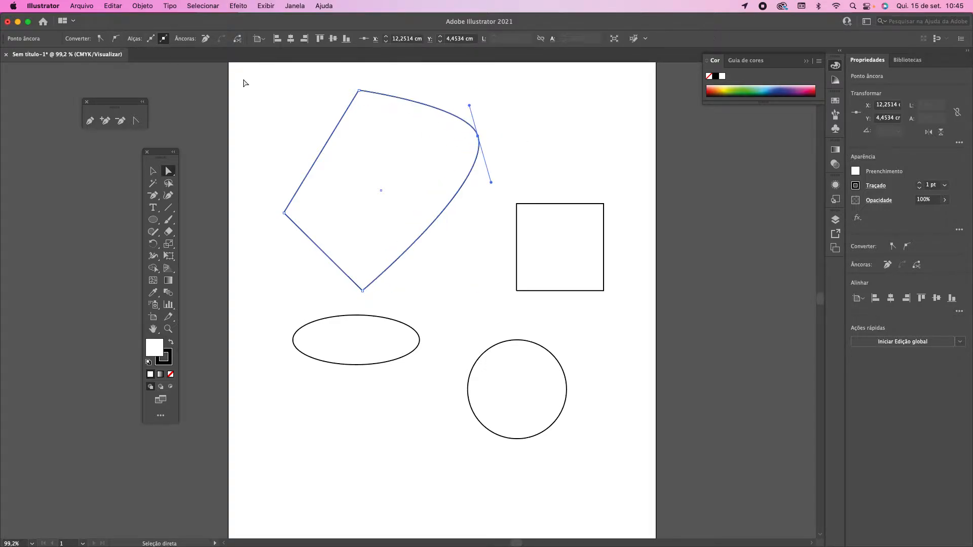
pyautogui.moveTo(478, 136); pyautogui.dragTo(458, 91)
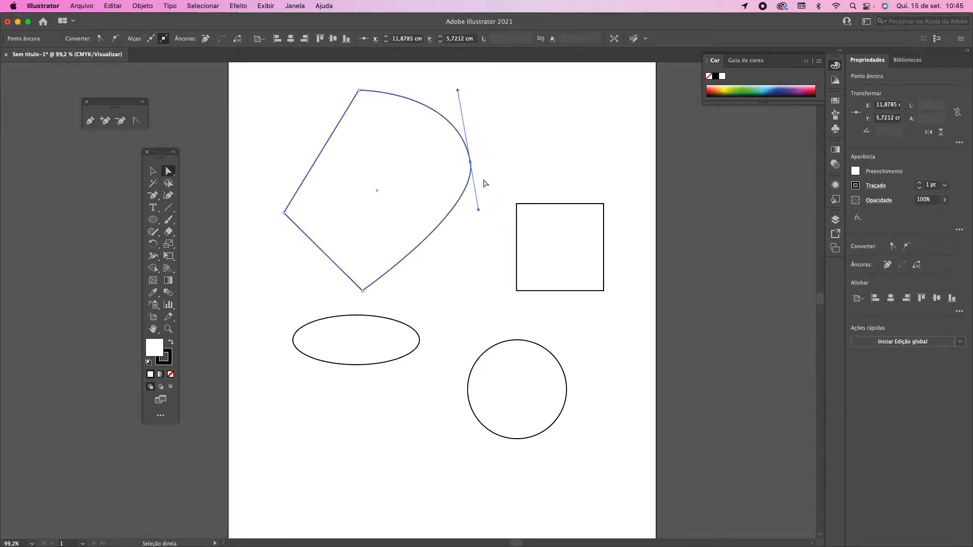
pyautogui.moveTo(479, 211); pyautogui.dragTo(471, 230)
# Convert the shape's leftmost anchor point to smooth and extend its handles to round the left side.
pyautogui.click(285, 213)
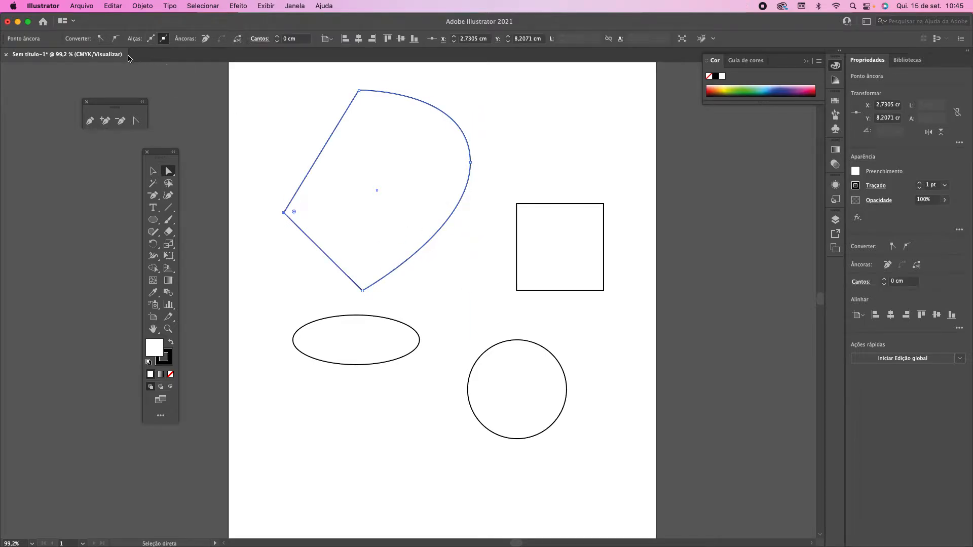
pyautogui.click(116, 39)
pyautogui.moveTo(280, 178); pyautogui.dragTo(251, 147)
pyautogui.moveTo(296, 237); pyautogui.dragTo(293, 247)
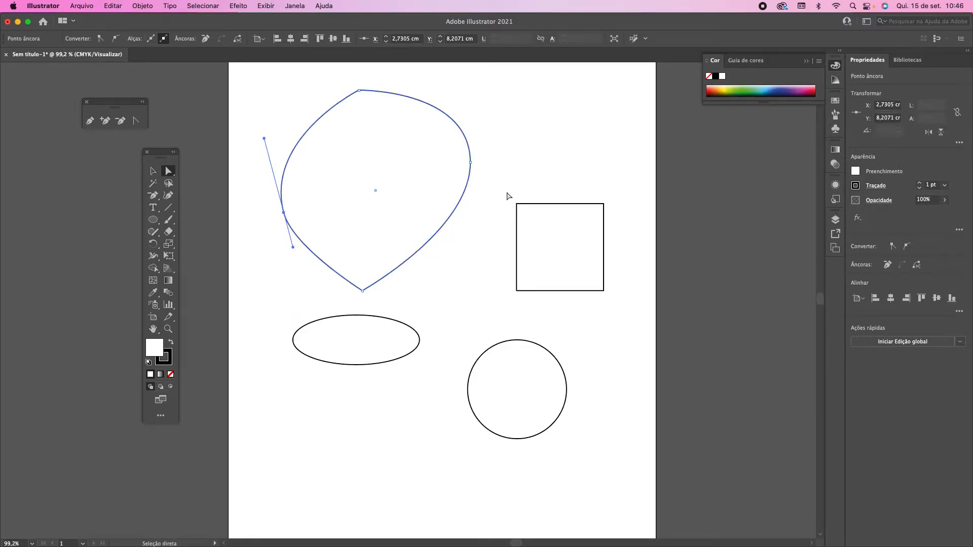
pyautogui.click(153, 172)
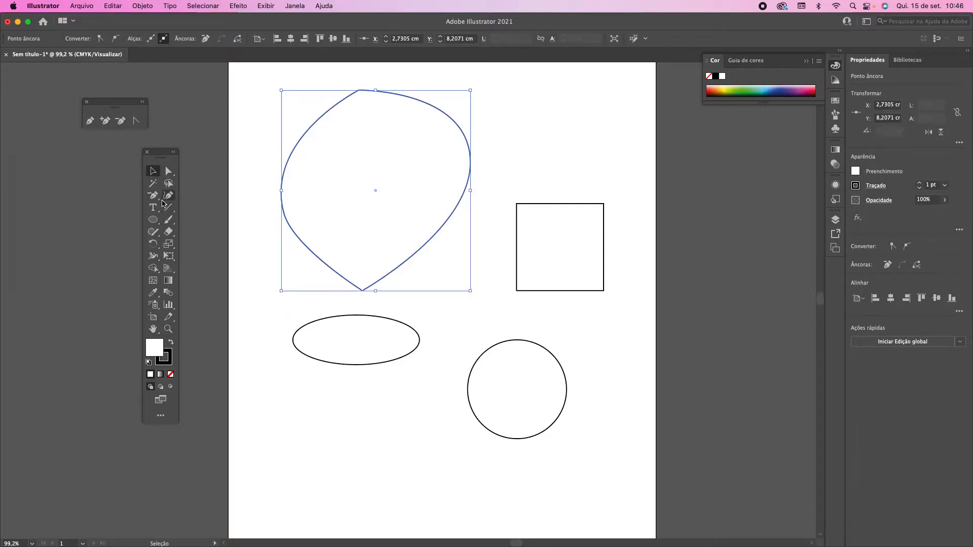
# Detach the pen tools as a floating group and add three anchor points along the shape's upper-left, lower-right and upper-right curves.
pyautogui.click(155, 198)
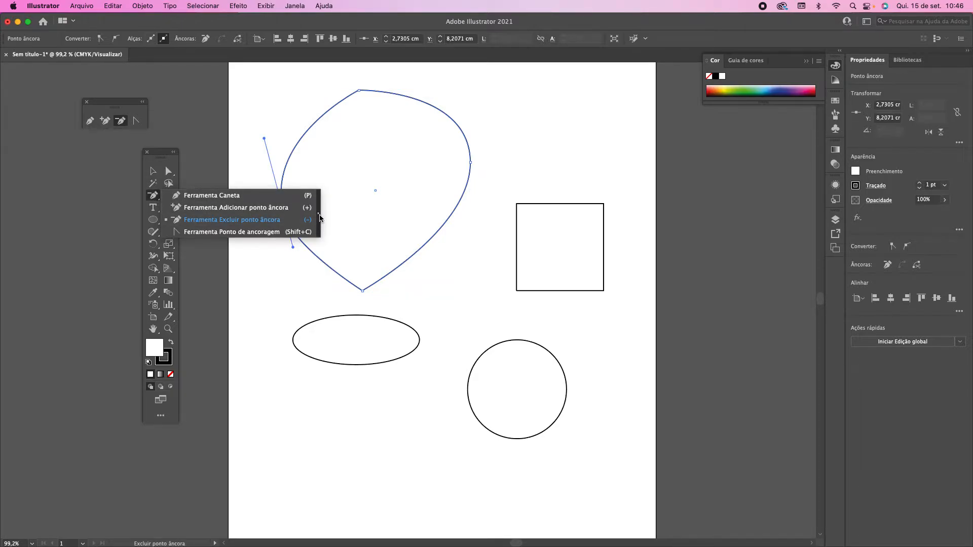
pyautogui.moveTo(320, 218); pyautogui.dragTo(263, 263)
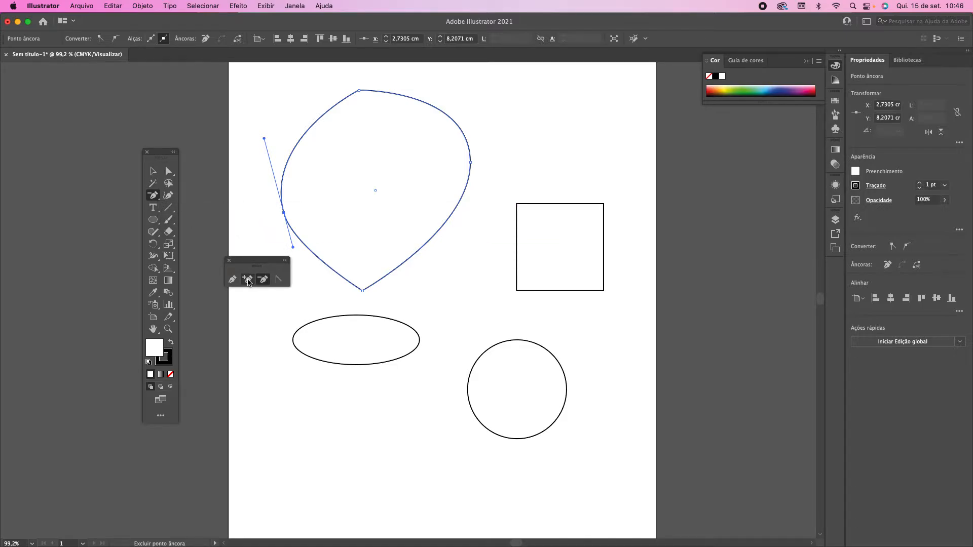
pyautogui.click(248, 280)
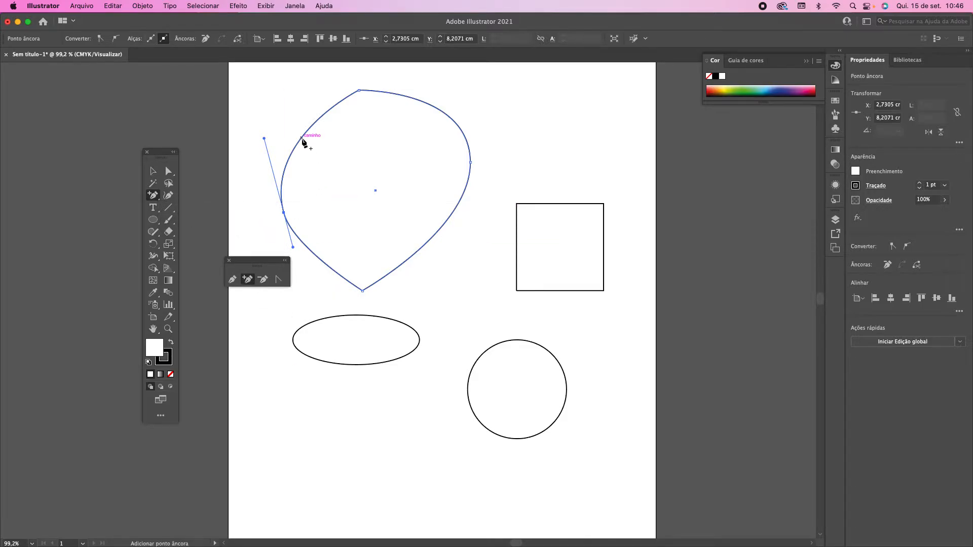
pyautogui.click(302, 138)
pyautogui.click(432, 236)
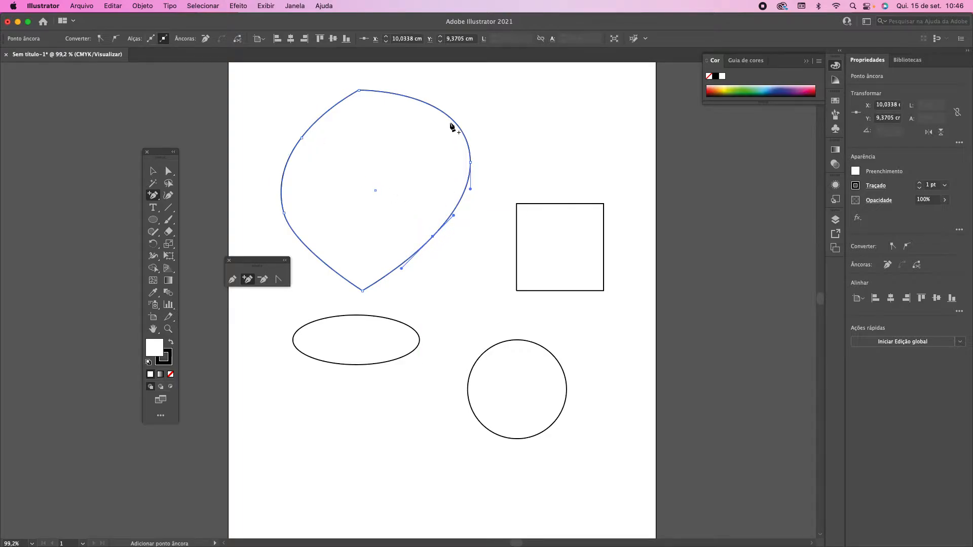
pyautogui.click(451, 124)
# Delete the reshaped object's bottom and top corner anchor points and the point added on its upper-right curve.
pyautogui.click(266, 282)
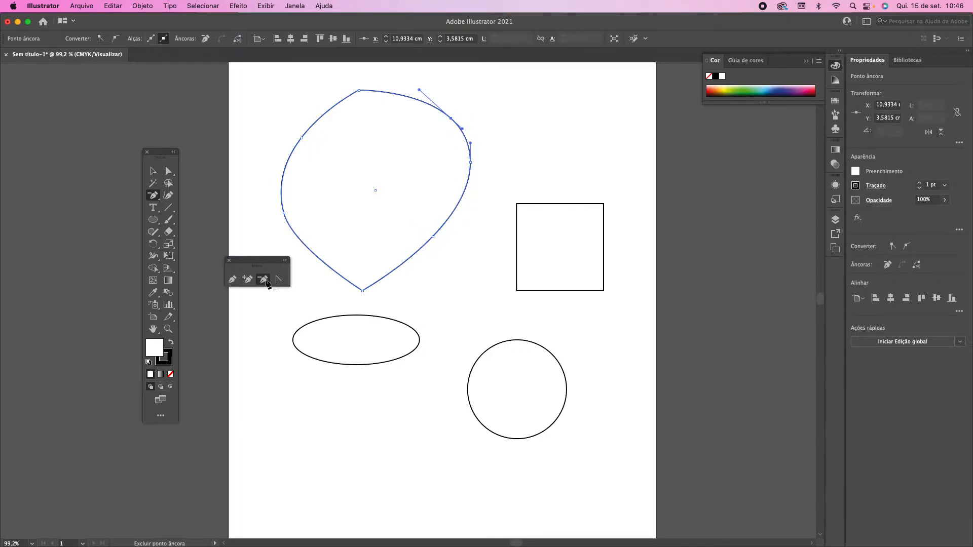
pyautogui.click(363, 290)
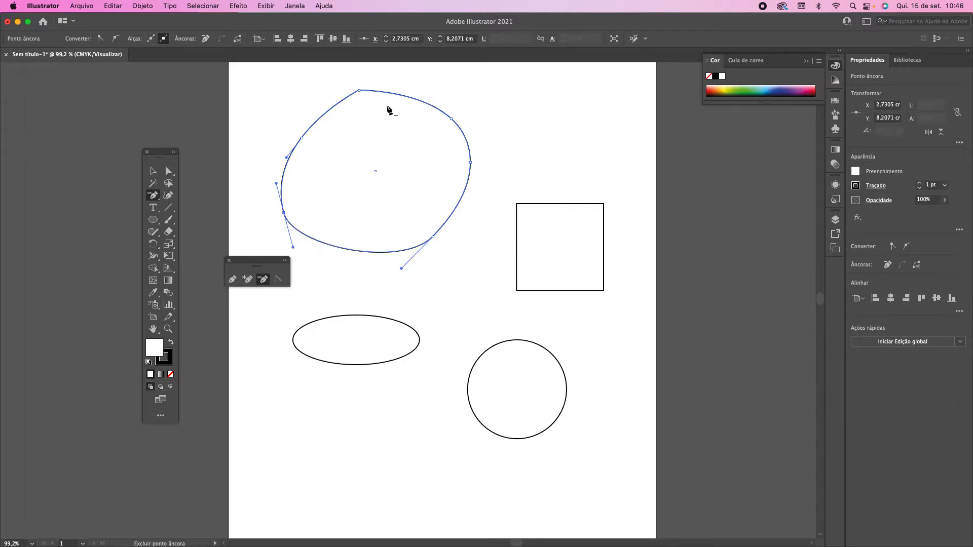
pyautogui.click(360, 90)
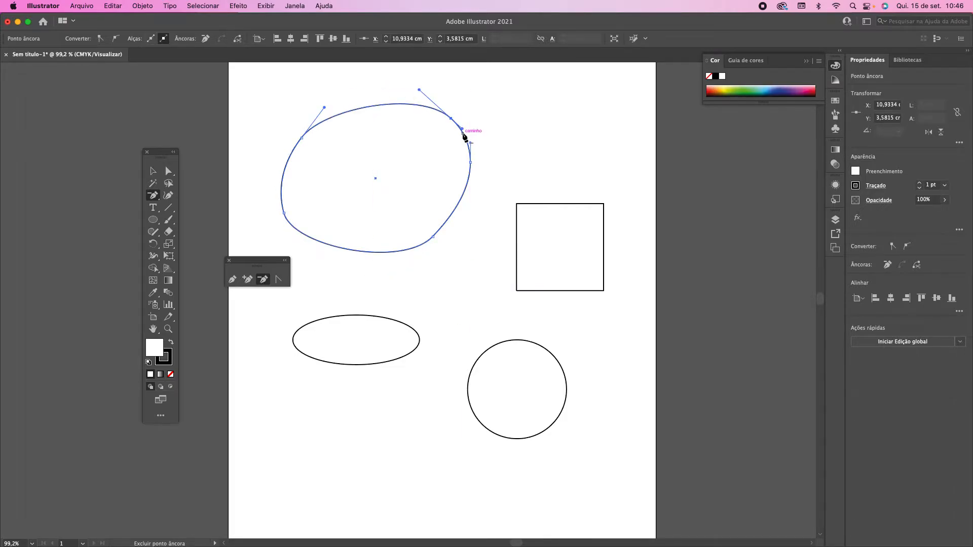
pyautogui.click(462, 128)
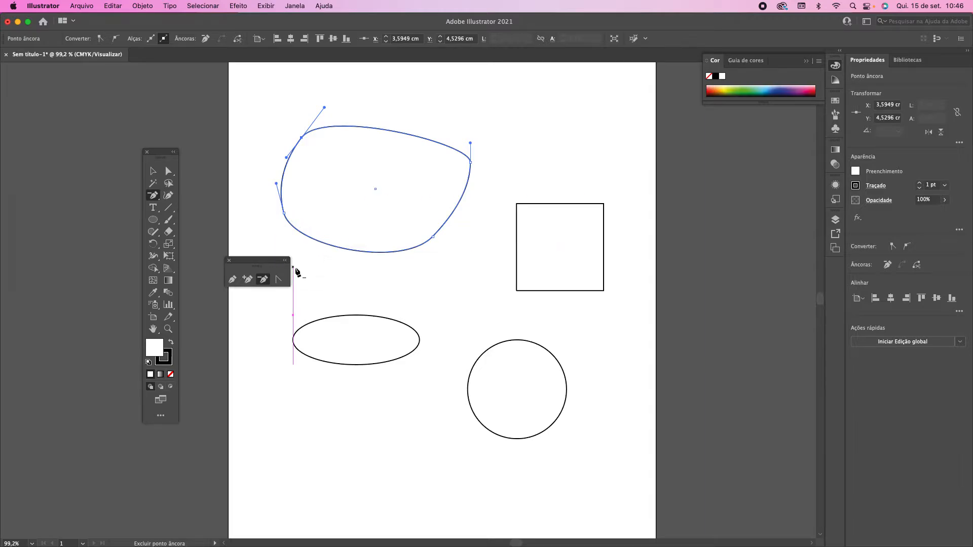
pyautogui.moveTo(252, 264); pyautogui.dragTo(236, 257)
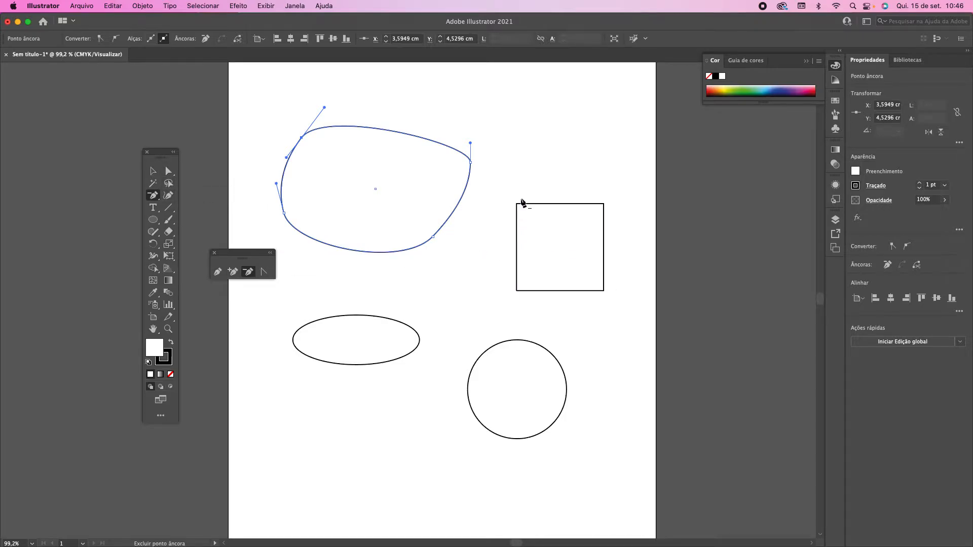
# Move the square up to about Y 8.45 cm and delete its upper-left anchor point to make a triangle.
pyautogui.press('v')
pyautogui.click(302, 188)
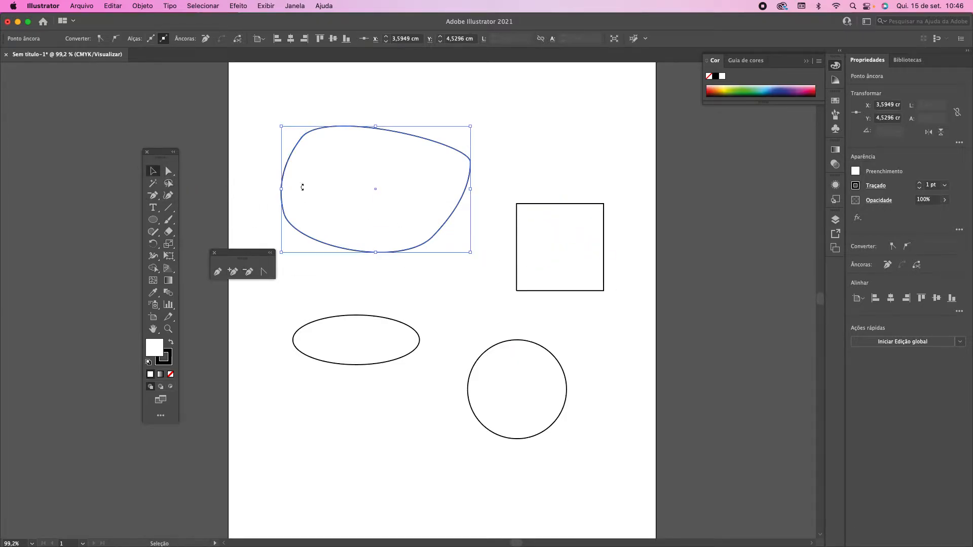
pyautogui.moveTo(561, 203); pyautogui.dragTo(560, 174)
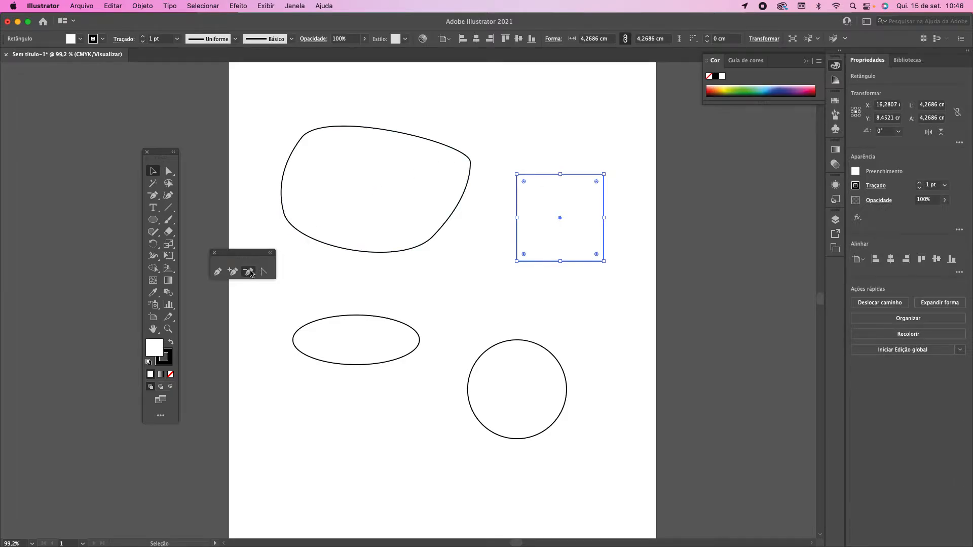
pyautogui.click(248, 272)
pyautogui.click(516, 174)
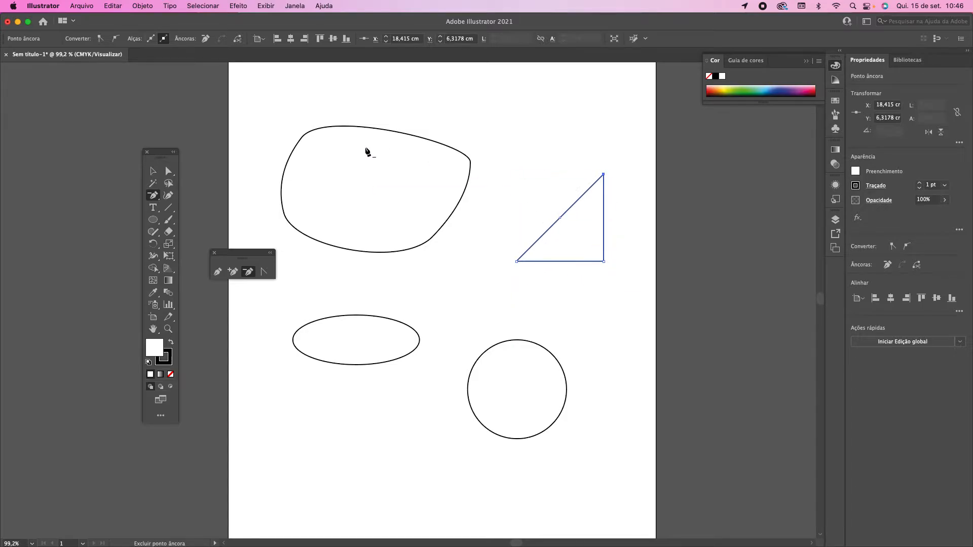
# Convert the triangle's upper-right anchor point to smooth and adjust both handles to form a tall, rounded peak.
pyautogui.click(169, 171)
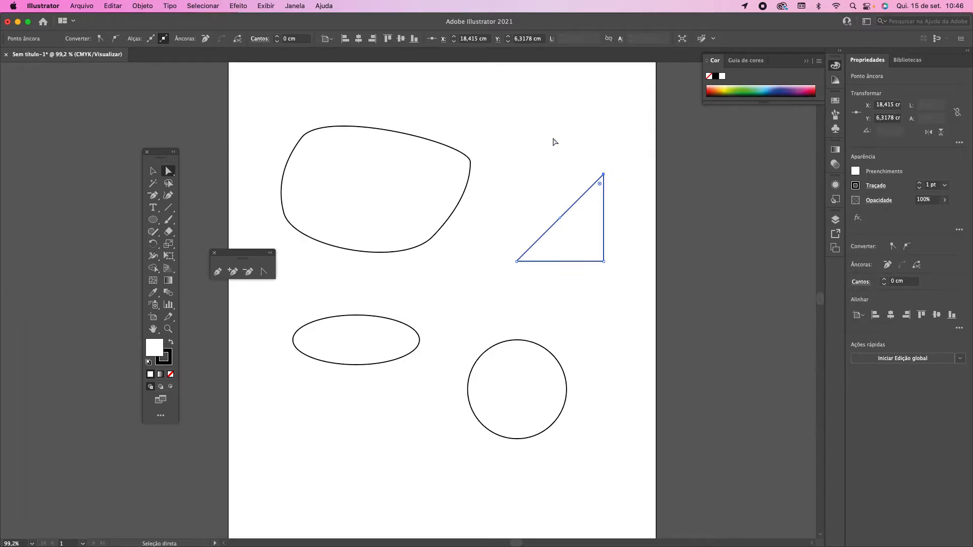
pyautogui.click(116, 39)
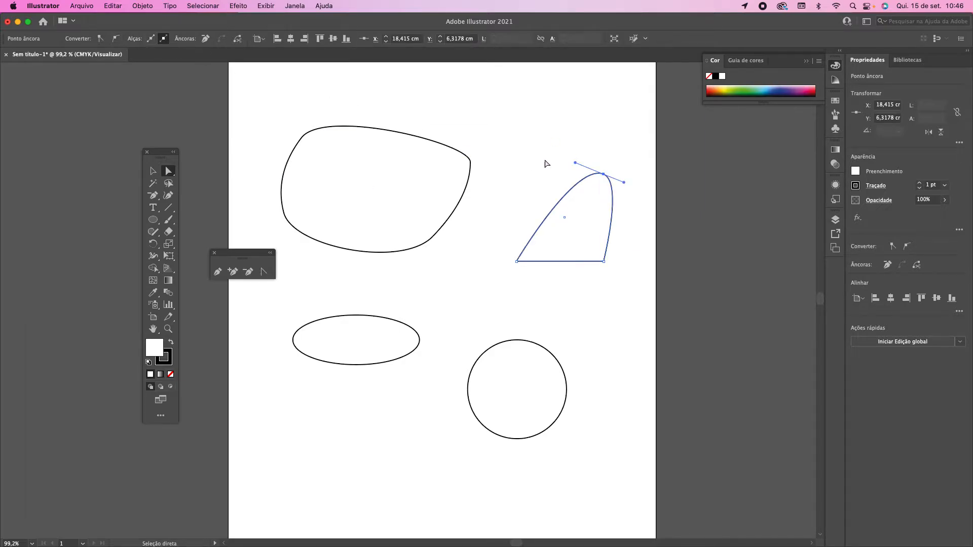
pyautogui.moveTo(575, 164); pyautogui.dragTo(532, 171)
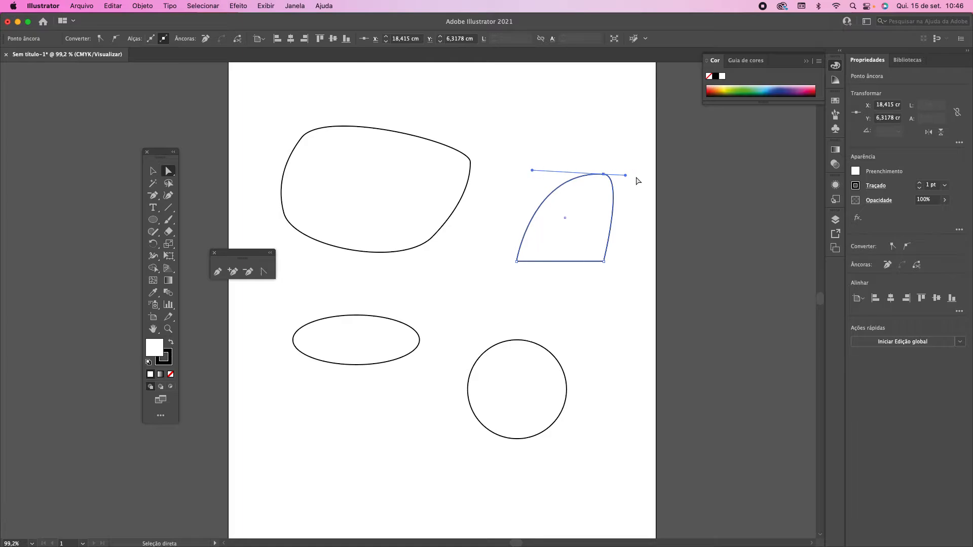
pyautogui.moveTo(626, 175); pyautogui.dragTo(617, 209)
# Move the large rounded shape down to about Y 19.5 cm and draw a closed eight-point zigzag polygon about 10.7 × 7.3 cm in its place.
pyautogui.press('v')
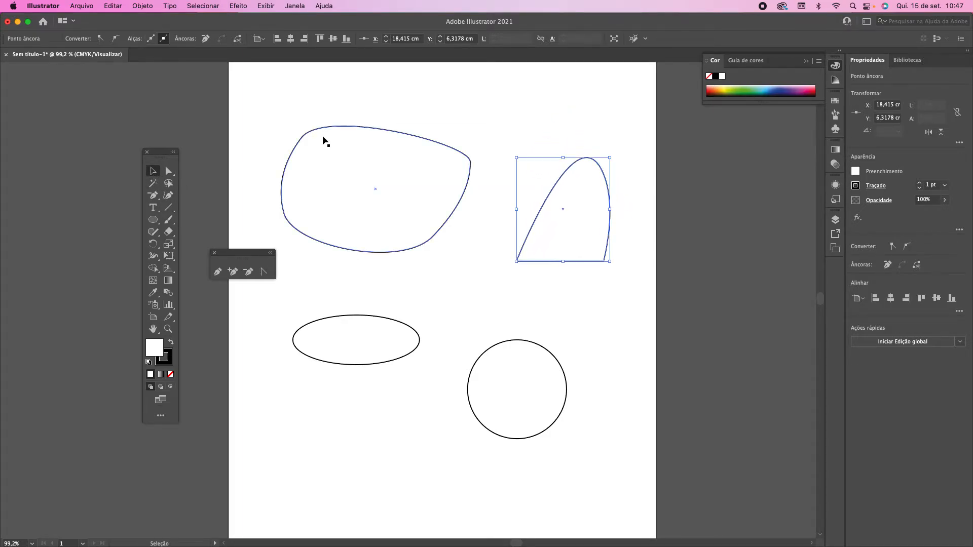
pyautogui.moveTo(330, 131); pyautogui.dragTo(362, 386)
pyautogui.click(153, 195)
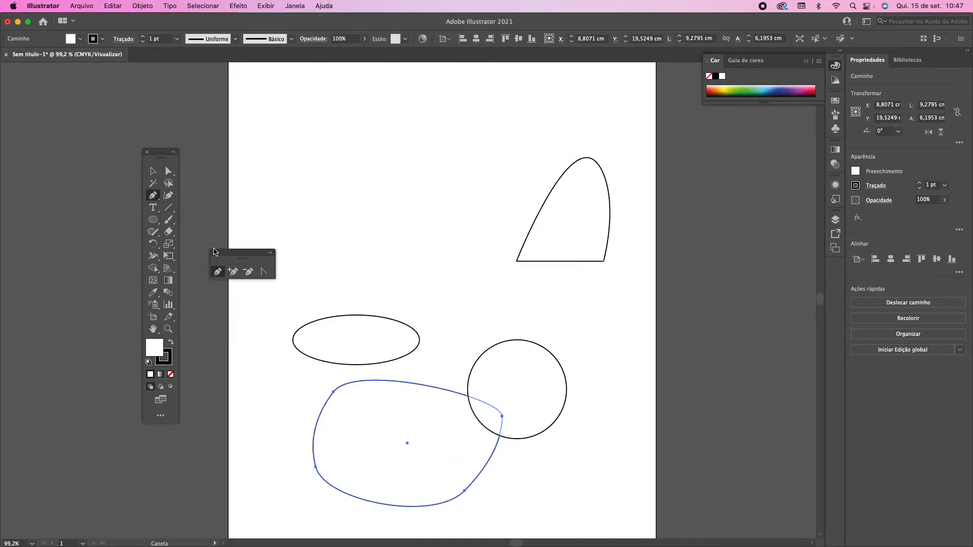
pyautogui.click(282, 162)
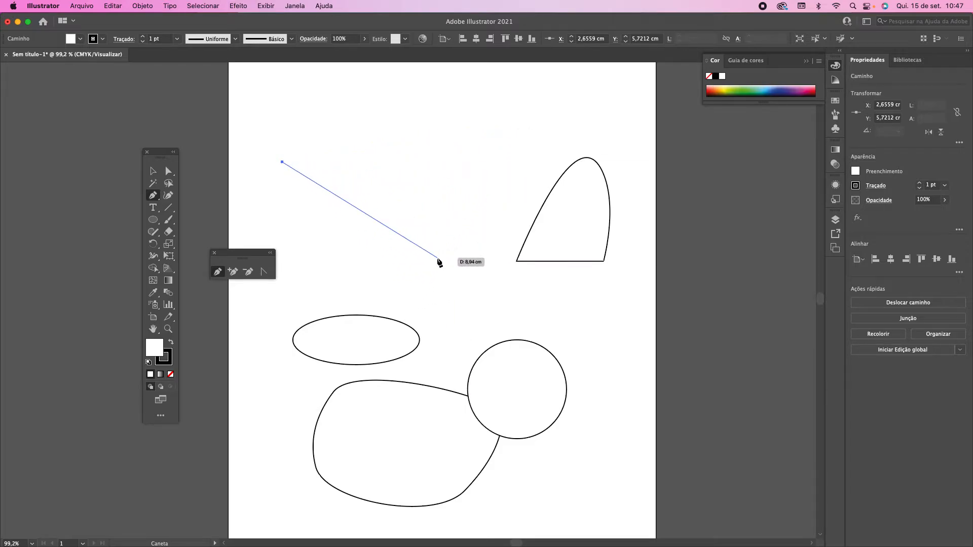
pyautogui.click(438, 258)
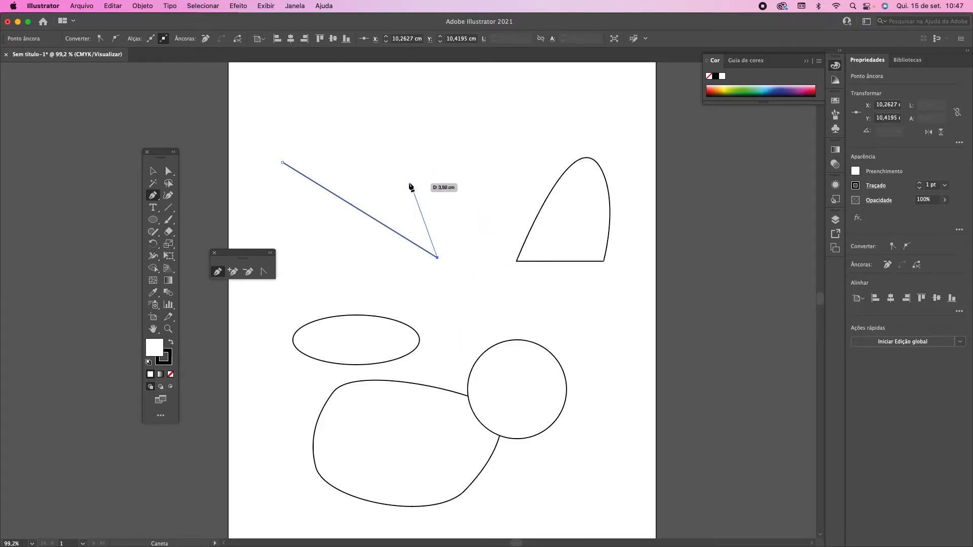
pyautogui.click(381, 180)
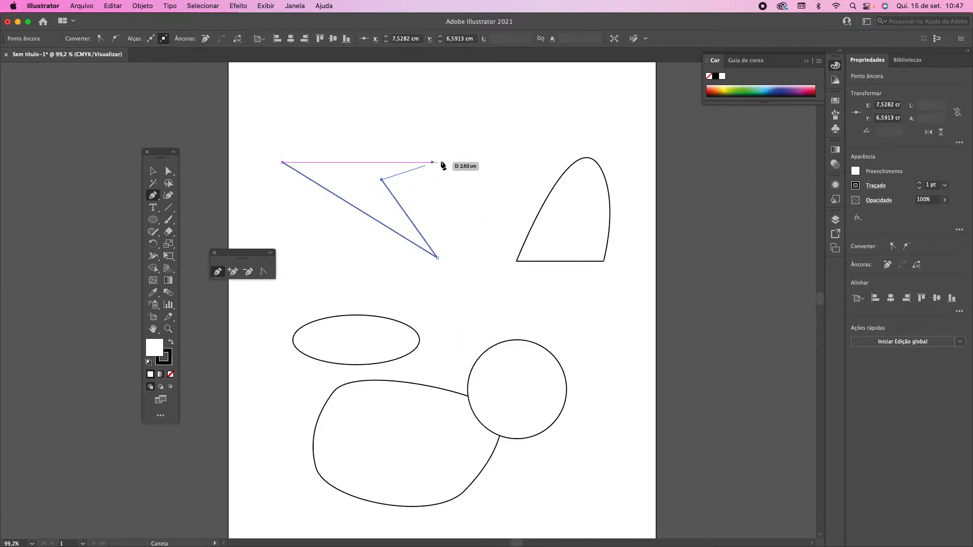
pyautogui.click(500, 109)
pyautogui.click(381, 109)
pyautogui.click(360, 144)
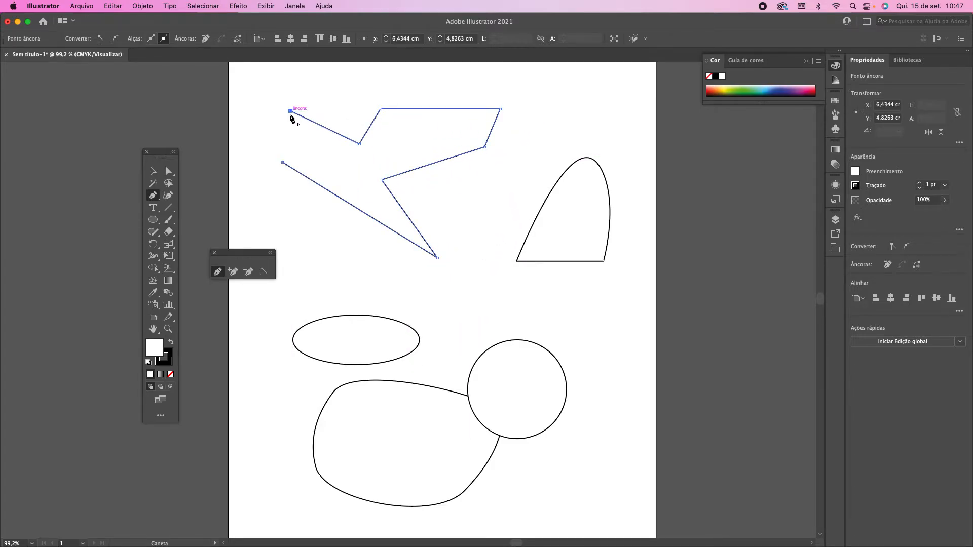
pyautogui.click(291, 111)
pyautogui.click(282, 162)
# Move the zigzag polygon up slightly to about Y 6.29 cm and set its stroke weight to 7 pt.
pyautogui.click(153, 170)
pyautogui.click(323, 139)
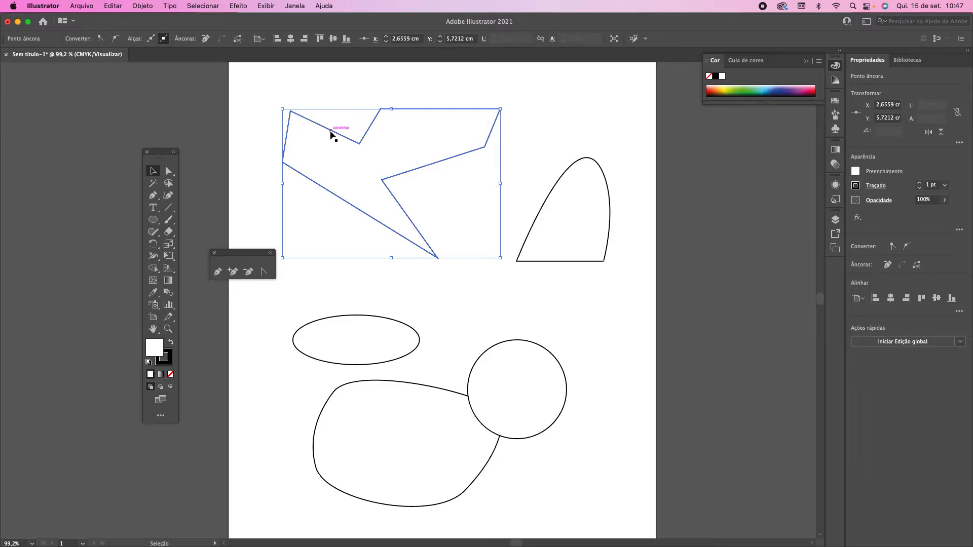
pyautogui.moveTo(331, 133); pyautogui.dragTo(332, 123)
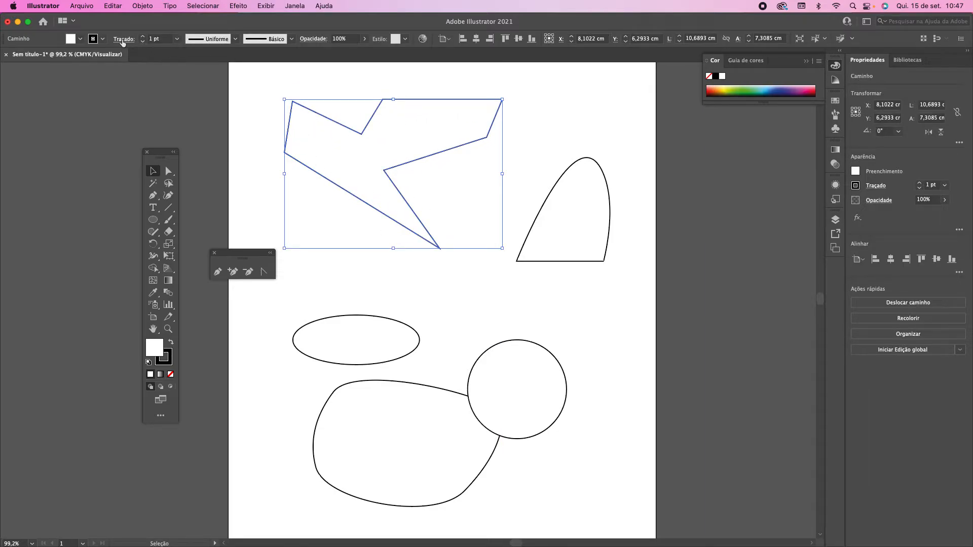
pyautogui.click(177, 39)
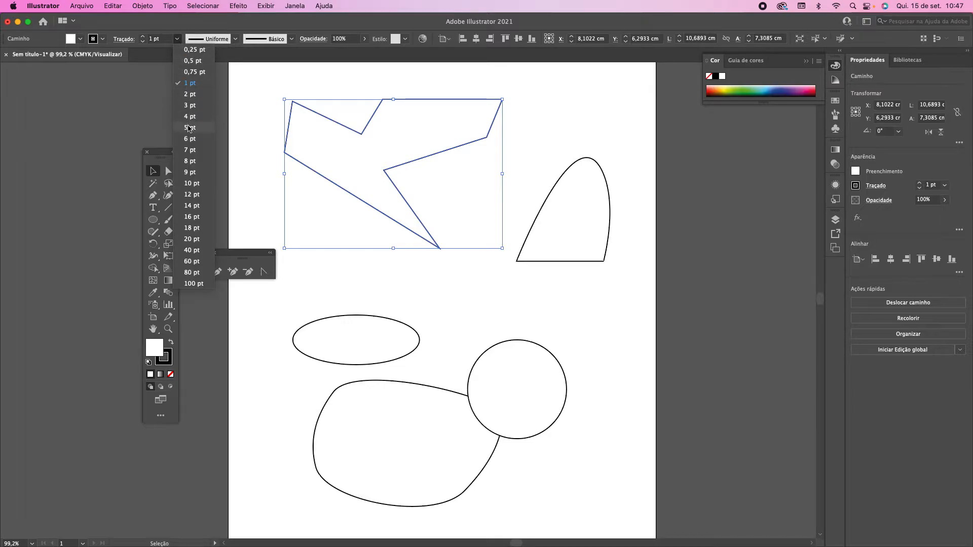
pyautogui.click(190, 150)
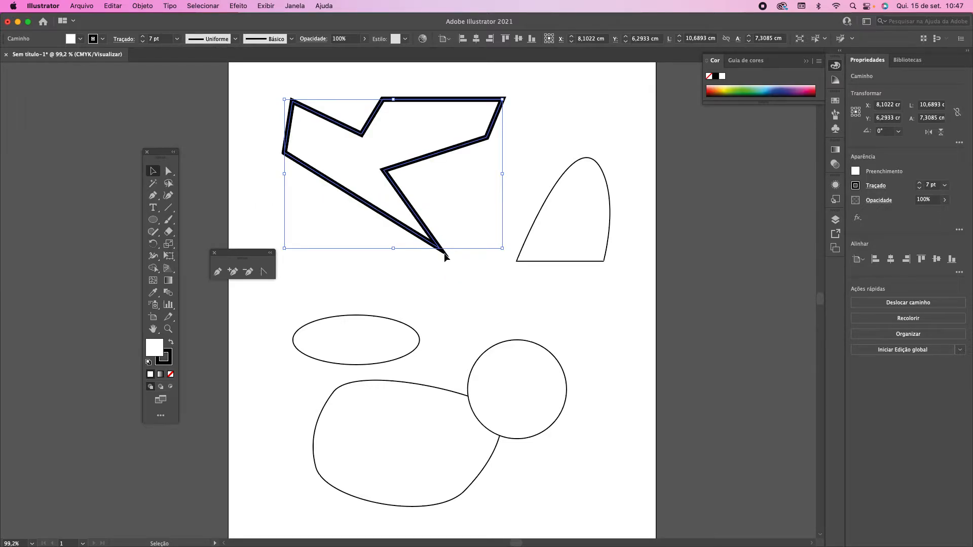
# Open the full stroke options for the zigzag polygon and apply a round cap and round corner joins.
pyautogui.press('z')
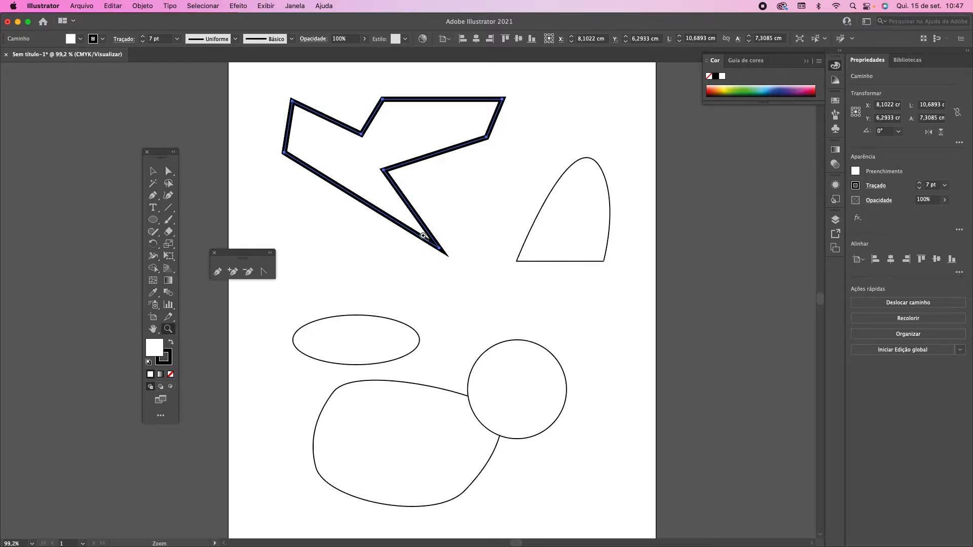
pyautogui.moveTo(423, 236); pyautogui.dragTo(454, 259)
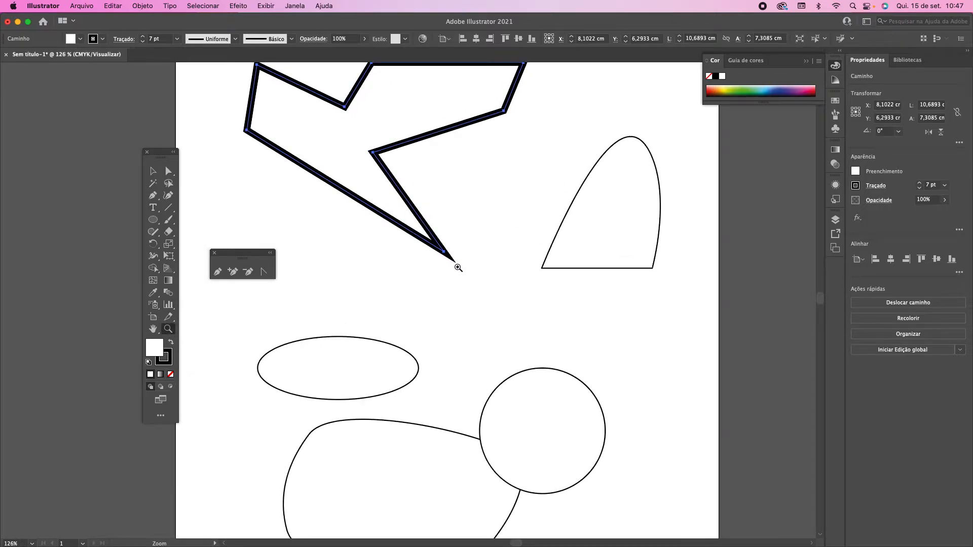
pyautogui.click(153, 170)
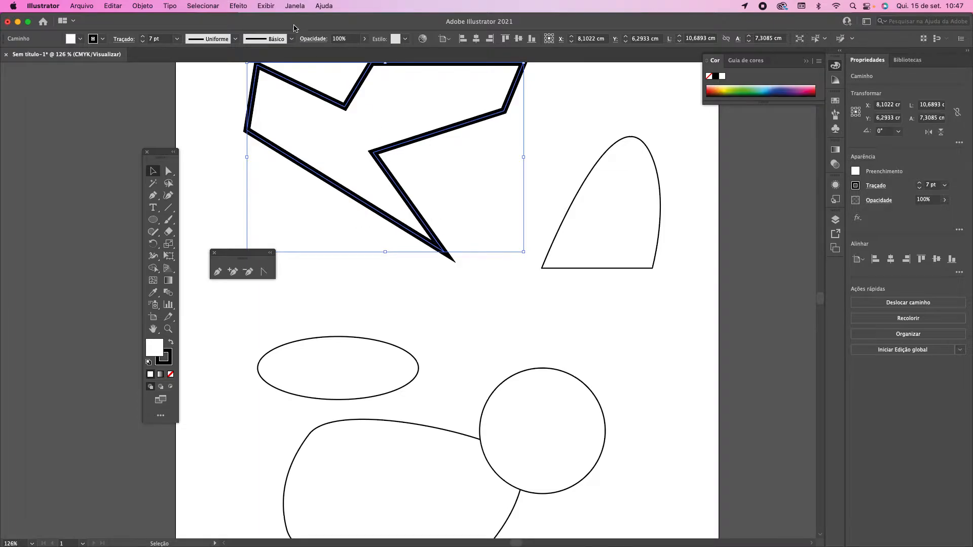
pyautogui.click(295, 6)
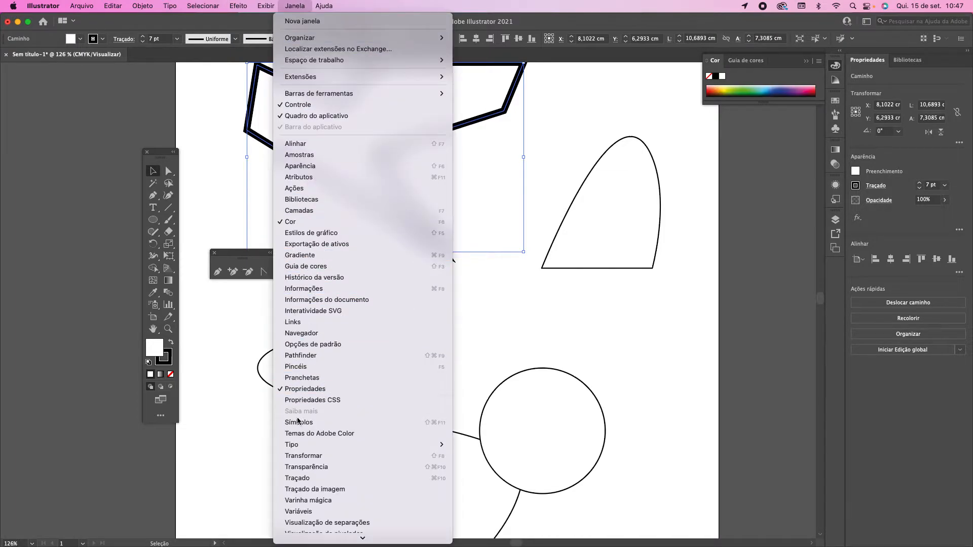
pyautogui.click(306, 478)
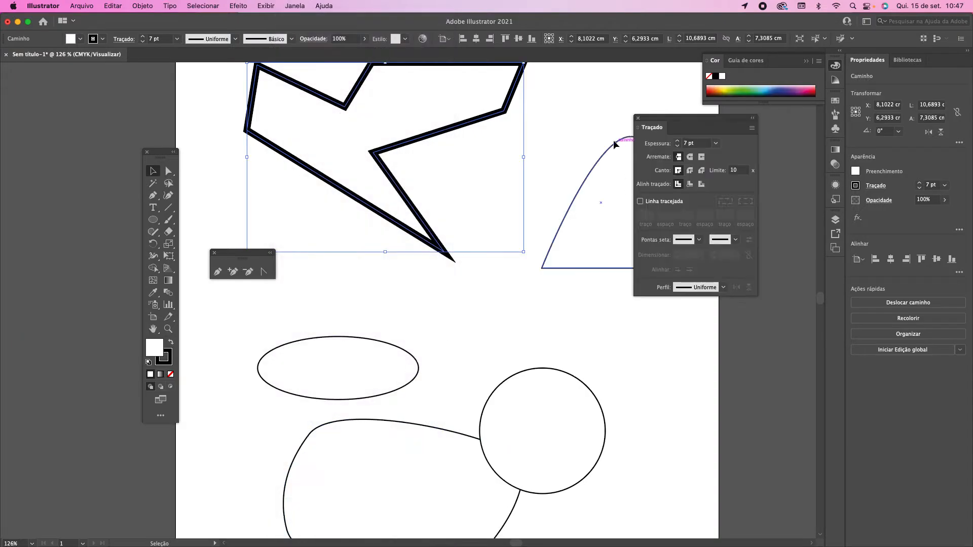
pyautogui.moveTo(697, 128); pyautogui.dragTo(594, 125)
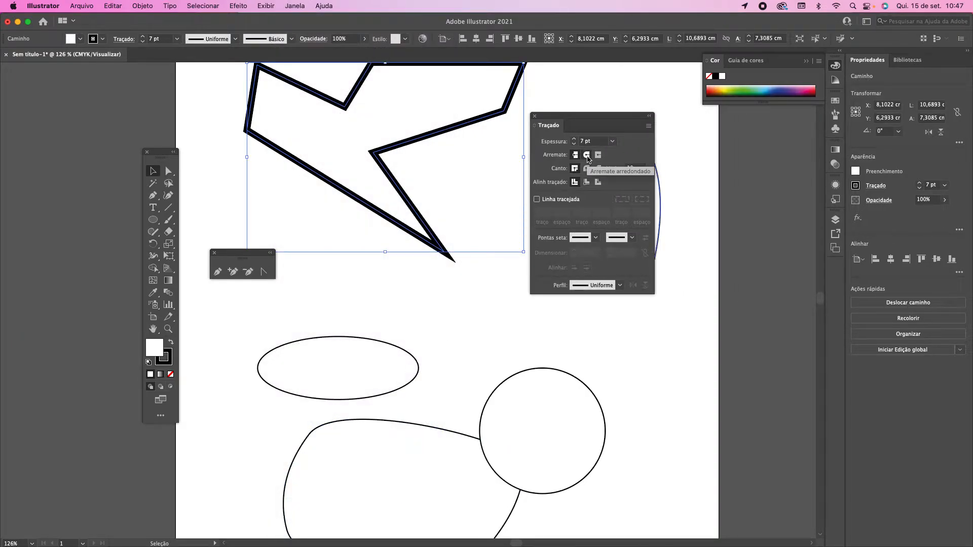
pyautogui.click(587, 156)
pyautogui.click(587, 168)
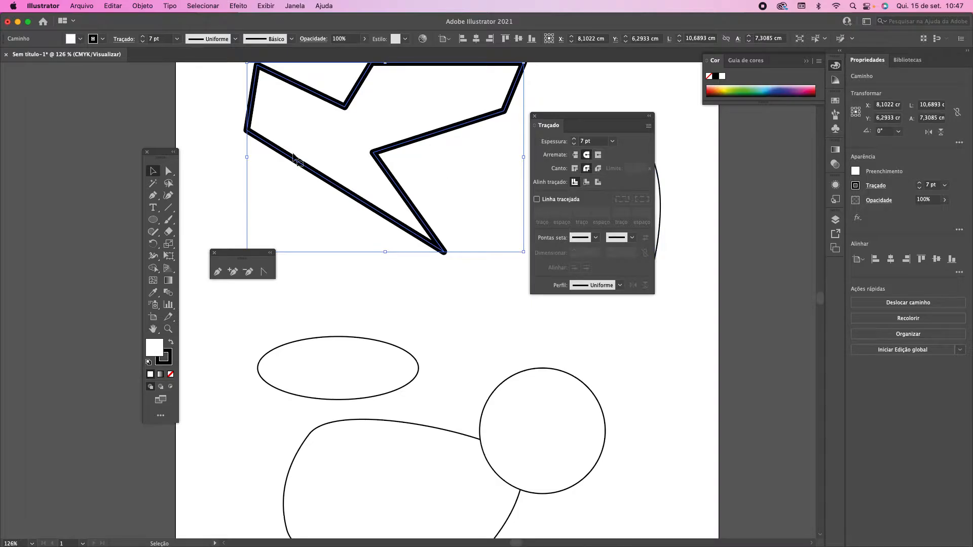
# Move the zigzag polygon down to about X 8.52 cm, Y 8.38 cm, clear of the stroke options, and deselect it.
pyautogui.moveTo(569, 118); pyautogui.dragTo(642, 194)
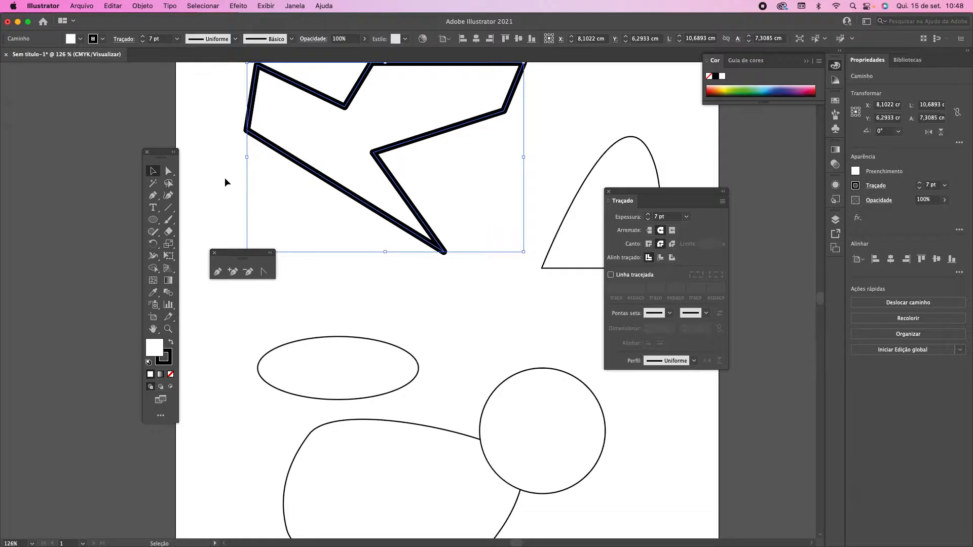
pyautogui.moveTo(384, 150); pyautogui.dragTo(396, 205)
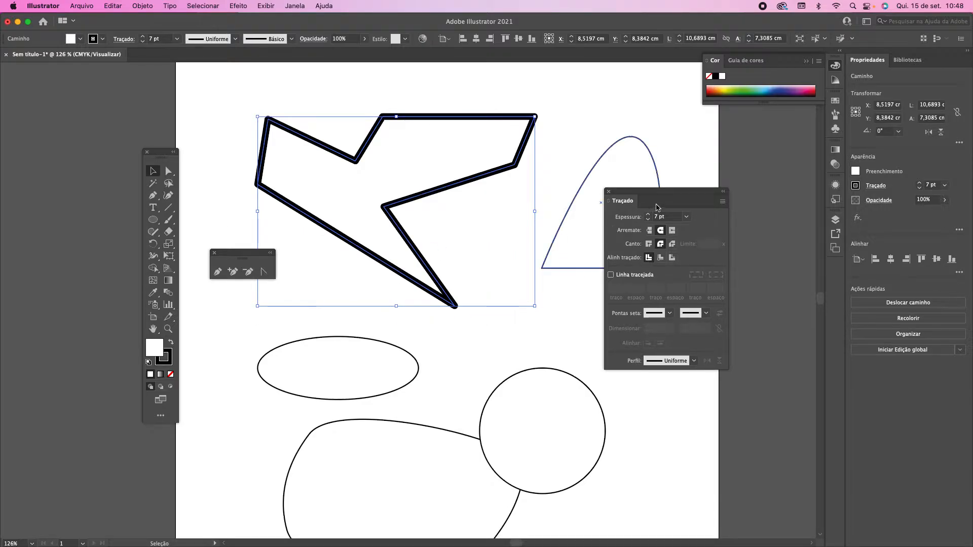
pyautogui.moveTo(628, 191); pyautogui.dragTo(673, 125)
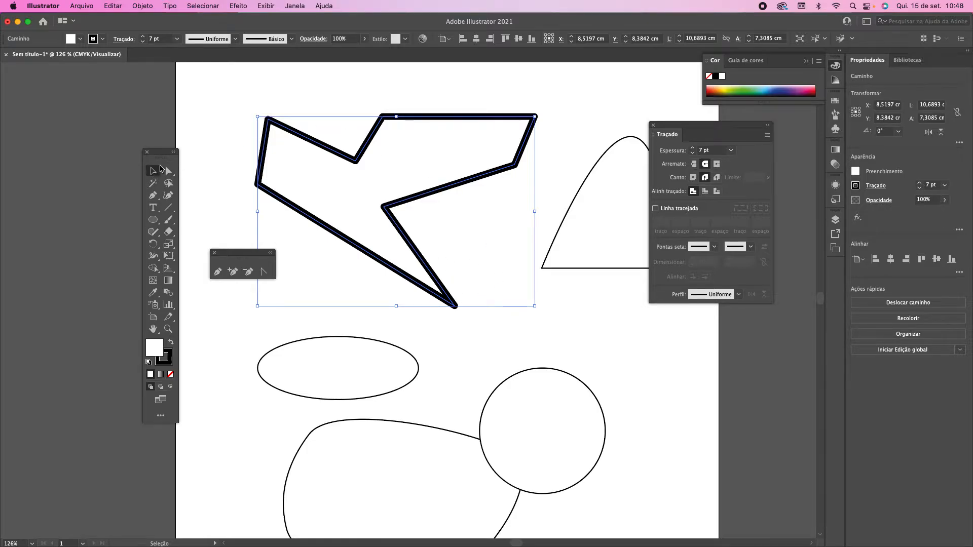
pyautogui.click(202, 96)
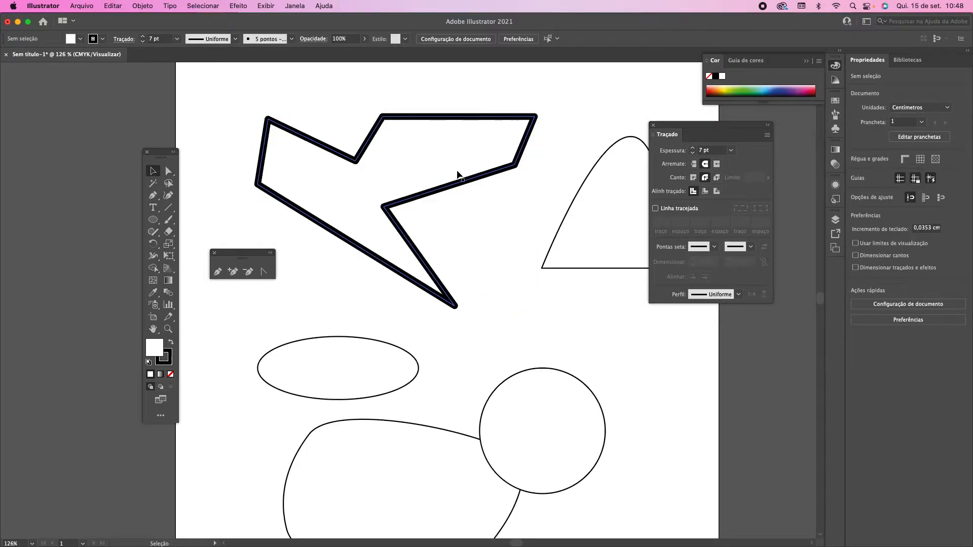
pyautogui.click(452, 188)
pyautogui.click(581, 146)
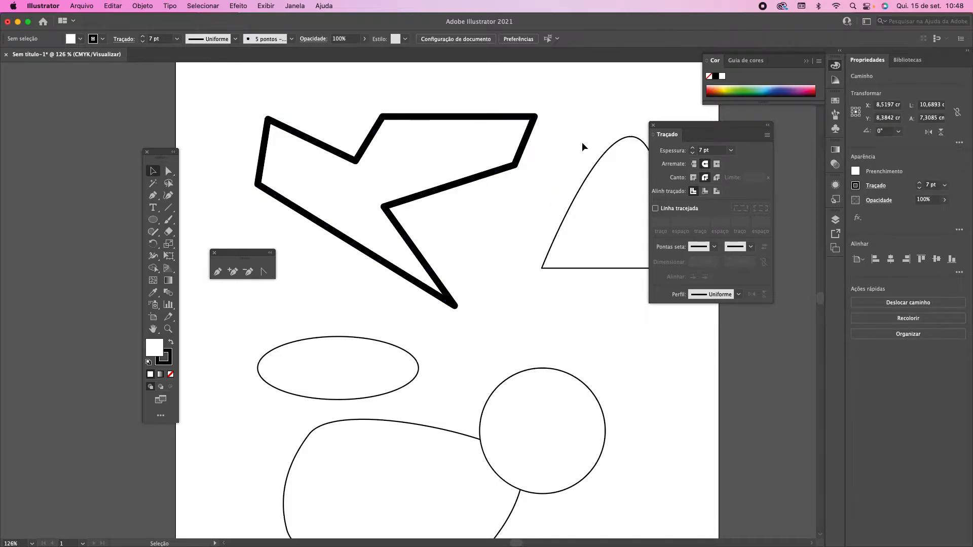
# Draw a horizontal 1 pt line about 15.25 cm long between the polygon and the ellipse, and move it up to about Y 12.63 cm.
pyautogui.click(731, 150)
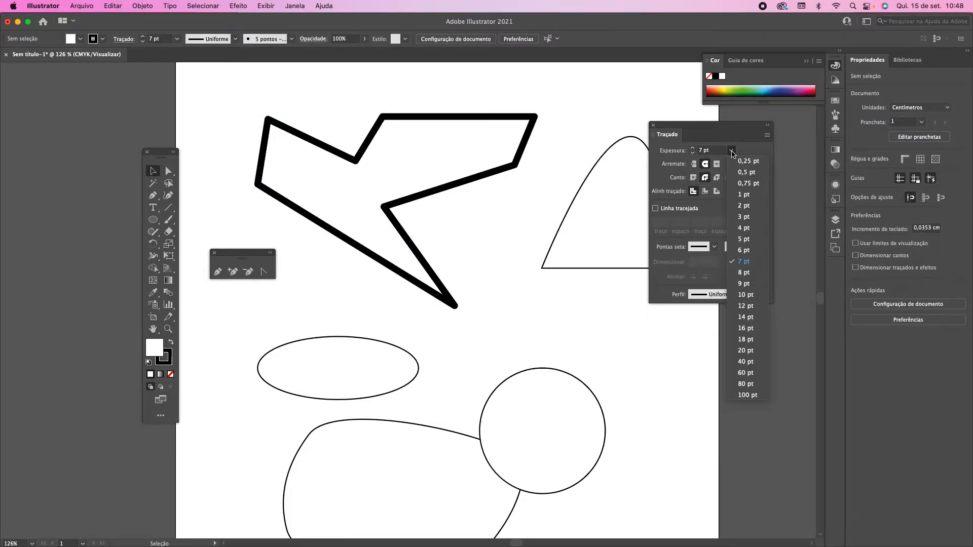
pyautogui.click(744, 195)
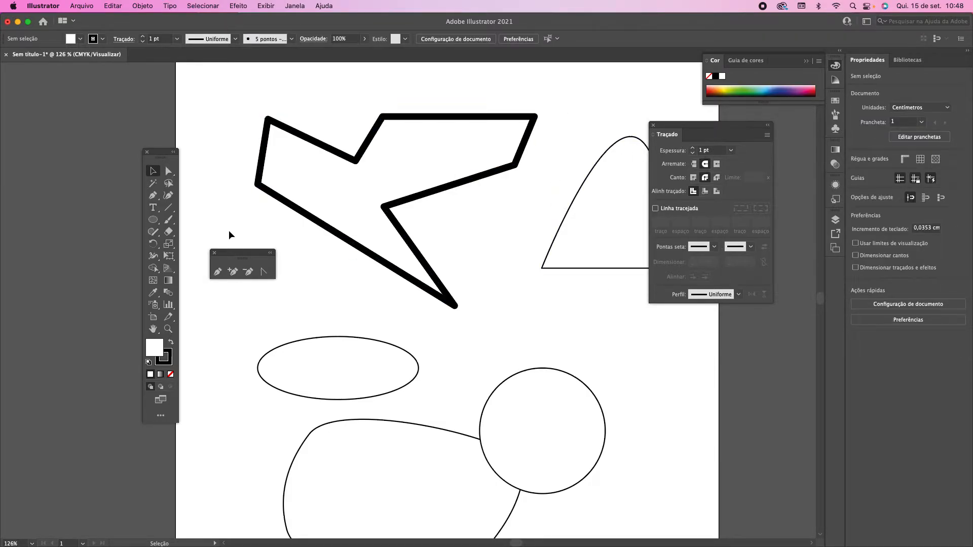
pyautogui.click(218, 277)
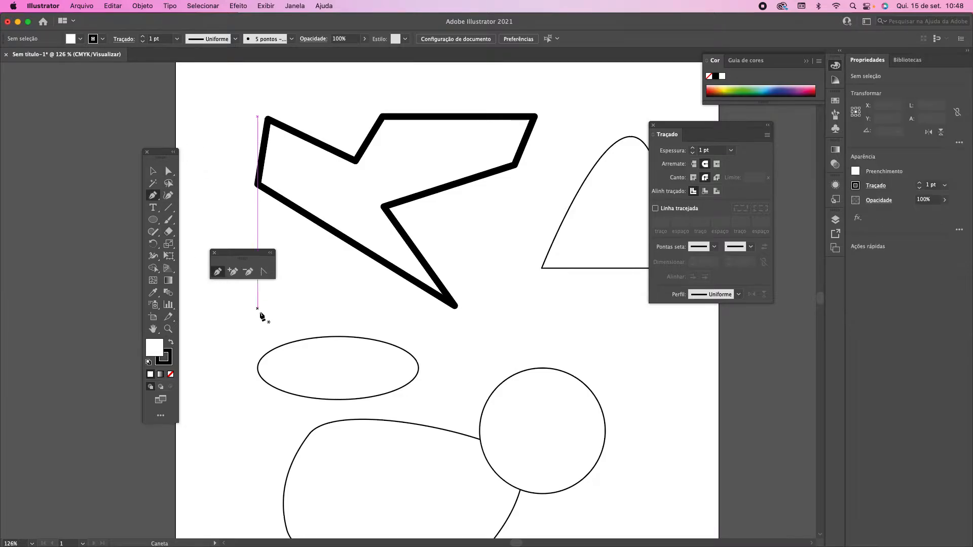
pyautogui.click(223, 324)
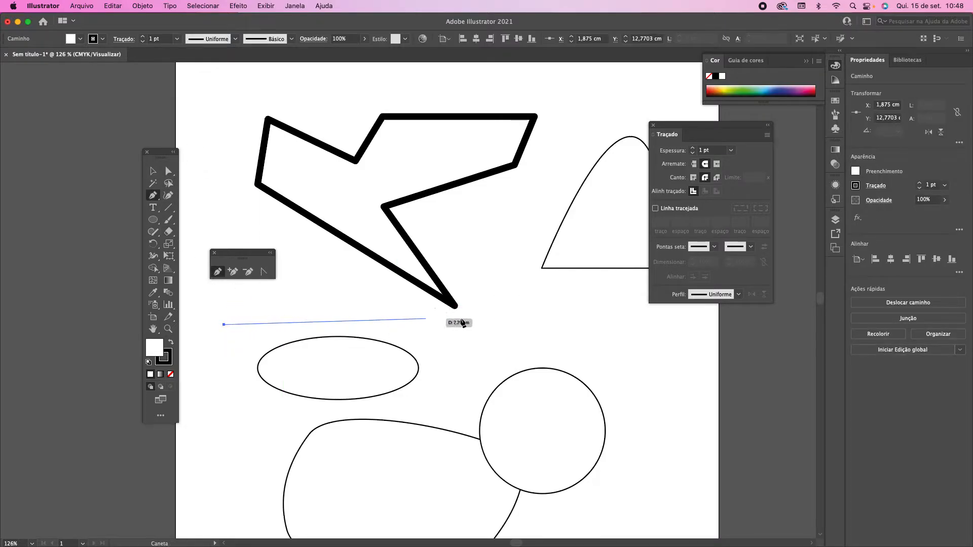
pyautogui.click(619, 325)
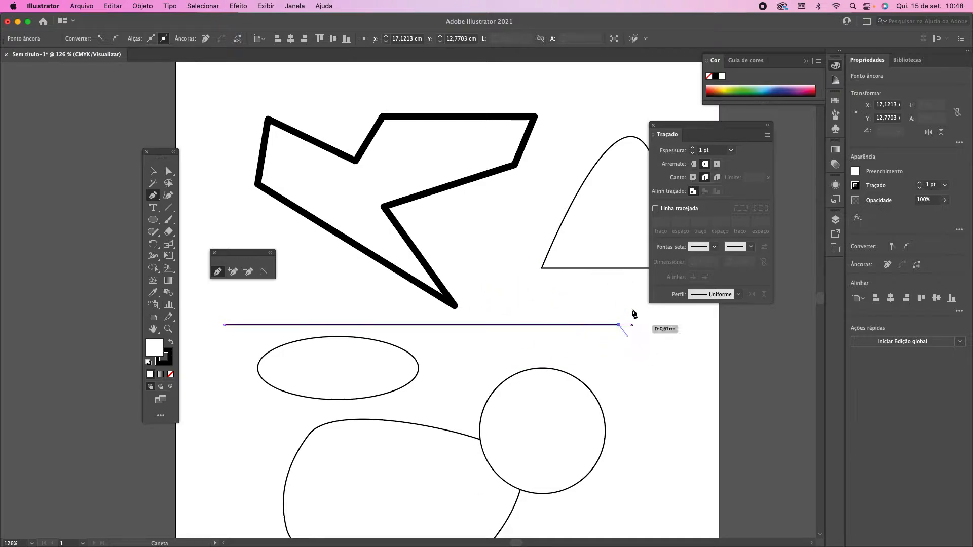
pyautogui.press('Escape')
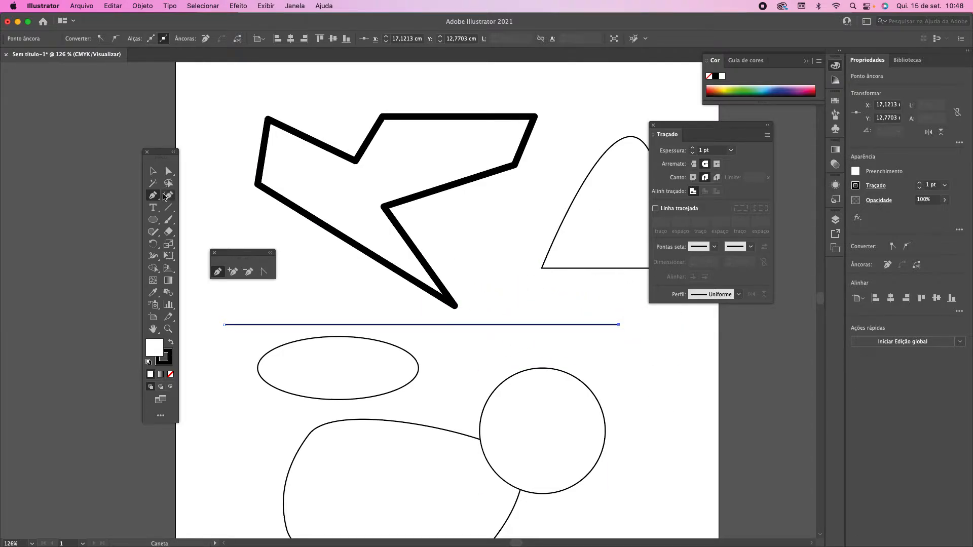
pyautogui.click(152, 171)
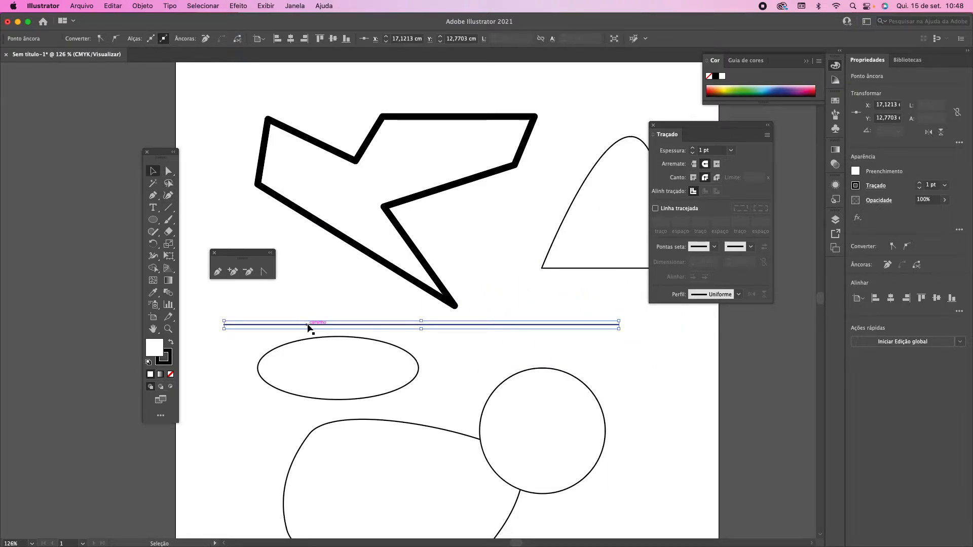
pyautogui.moveTo(307, 324); pyautogui.dragTo(307, 320)
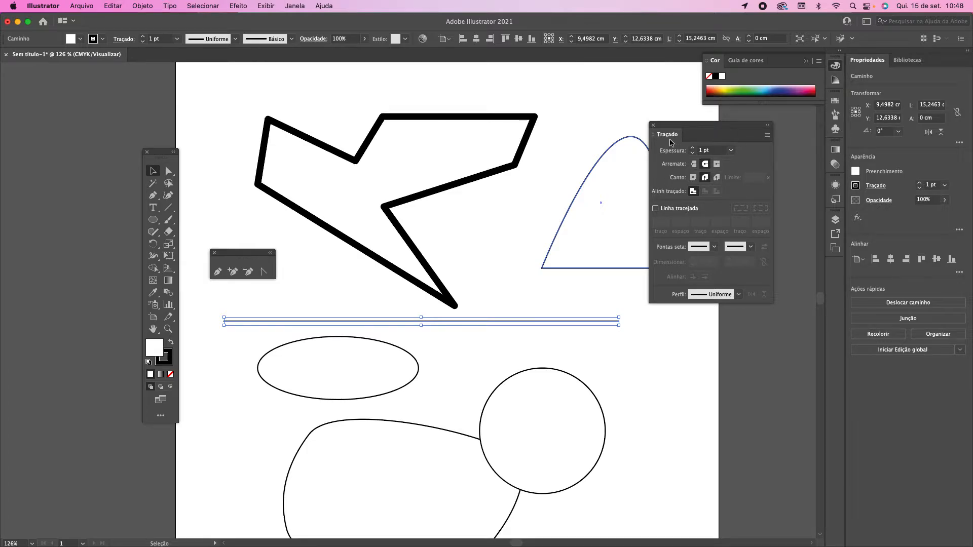
# Make the horizontal line dashed, with a 2 pt dash and a 7 pt gap.
pyautogui.click(657, 209)
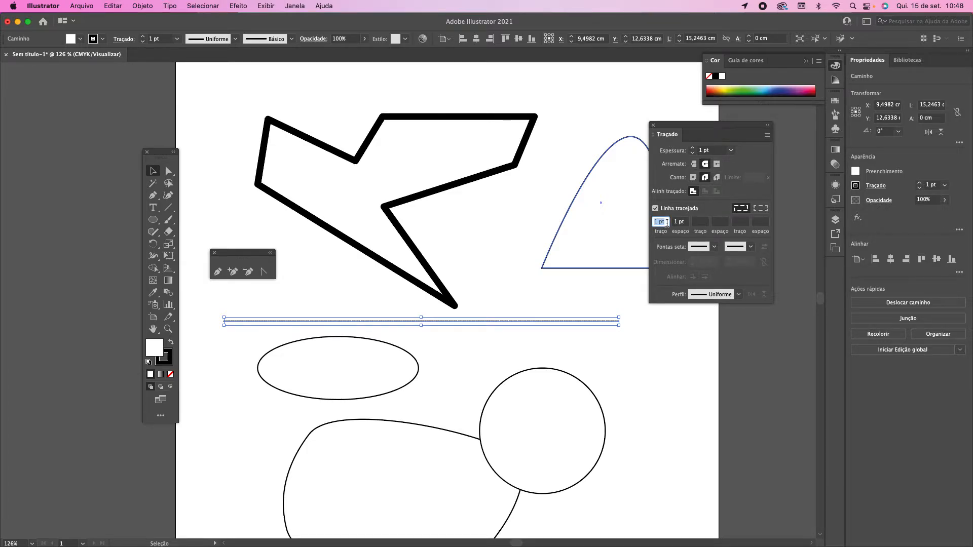
pyautogui.click(666, 223)
pyautogui.moveTo(666, 223); pyautogui.dragTo(627, 222)
pyautogui.write('2')
pyautogui.press('Tab')
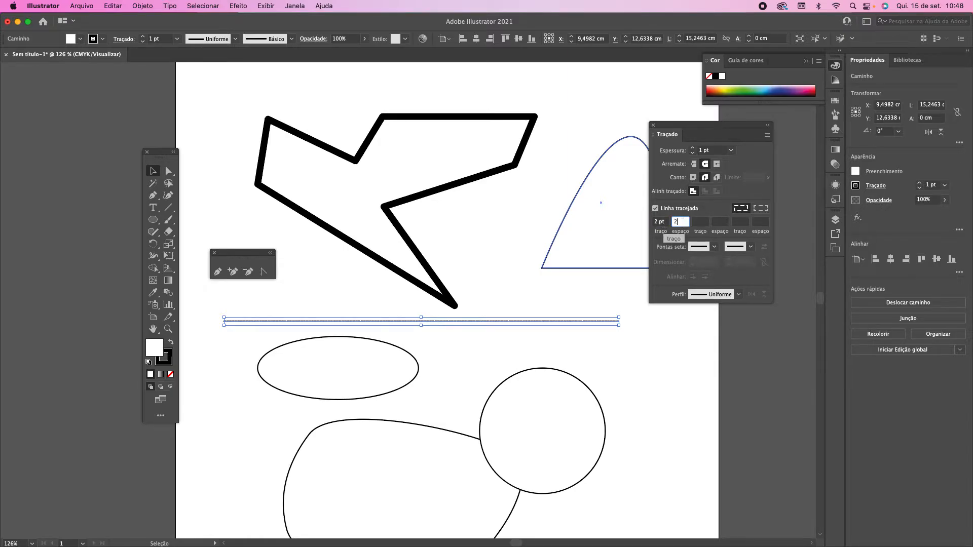
pyautogui.moveTo(678, 223); pyautogui.dragTo(652, 224)
pyautogui.press('Tab')
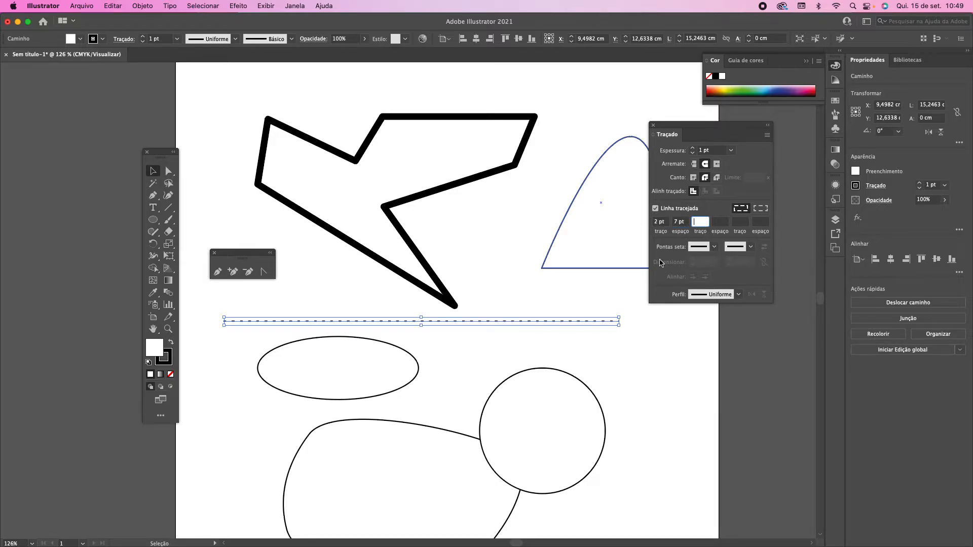
# Set the line's dash gap to 3 pt and move the dashed line to about X 9.75 cm, Y 12.78 cm.
pyautogui.click(679, 223)
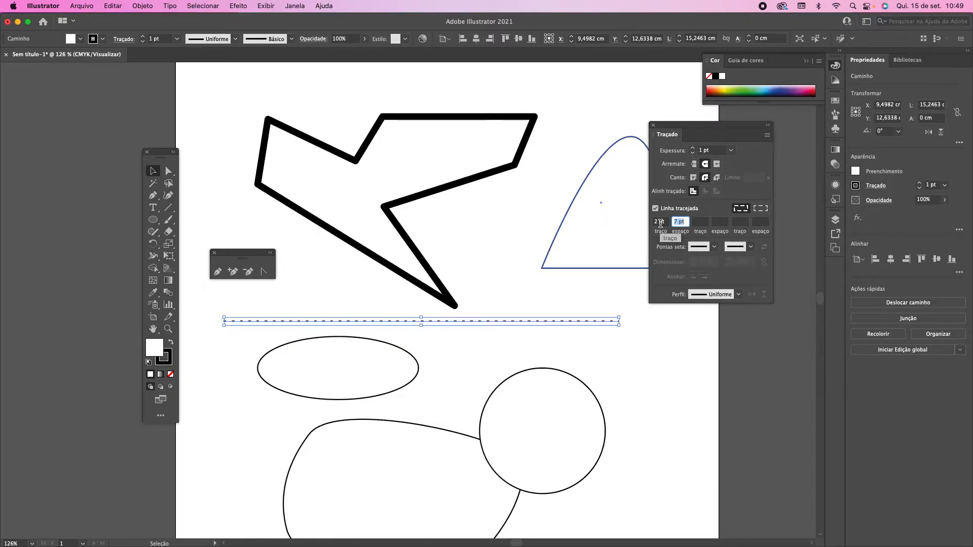
pyautogui.write('3')
pyautogui.press('Return')
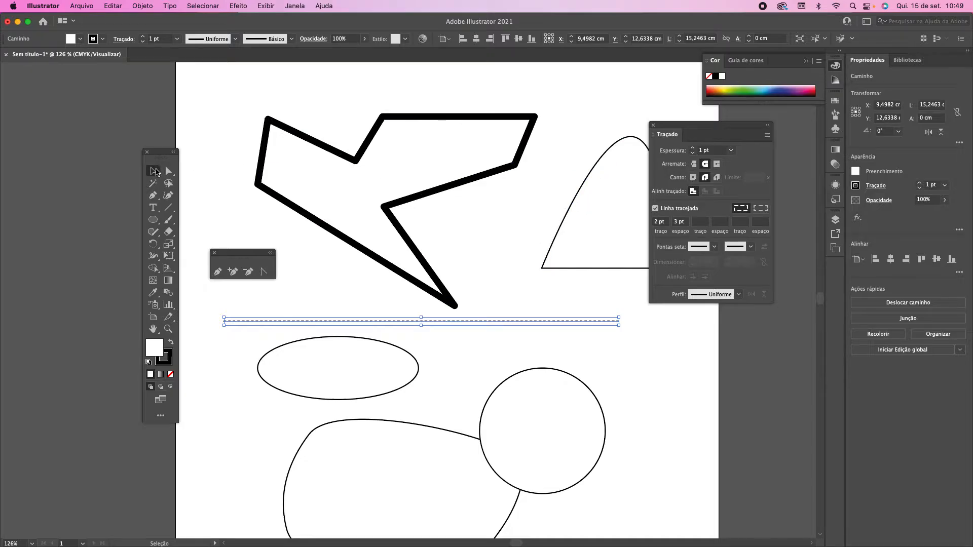
pyautogui.click(467, 262)
pyautogui.moveTo(499, 321)
pyautogui.mouseDown()
pyautogui.moveTo(503, 336)
pyautogui.moveTo(506, 324)
pyautogui.mouseUp()
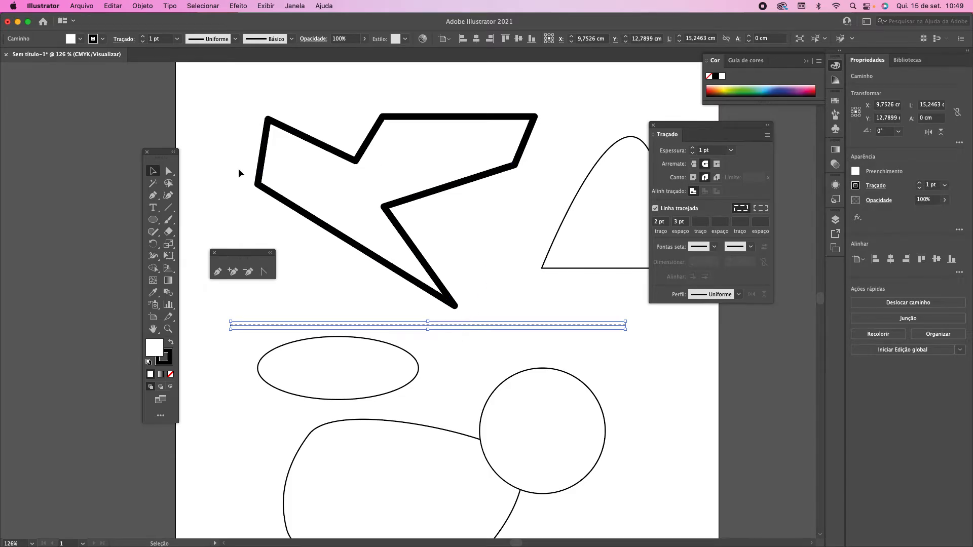
# Add an anchor point midway on the dashed line, moved to about X 9.12 cm, Y 17.53 cm, and raise the left endpoint to about X 5.01 cm, Y 4.41 cm.
pyautogui.click(234, 272)
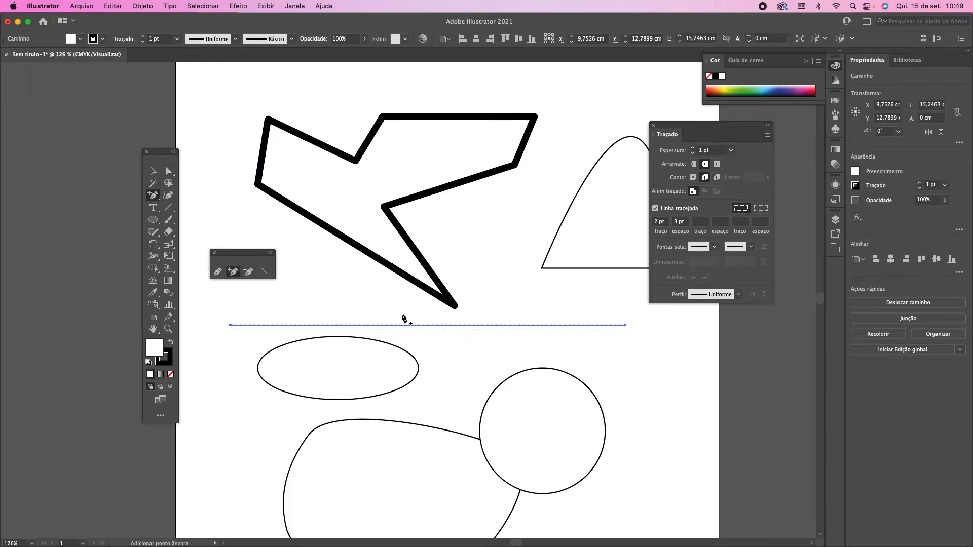
pyautogui.click(428, 325)
pyautogui.press('a')
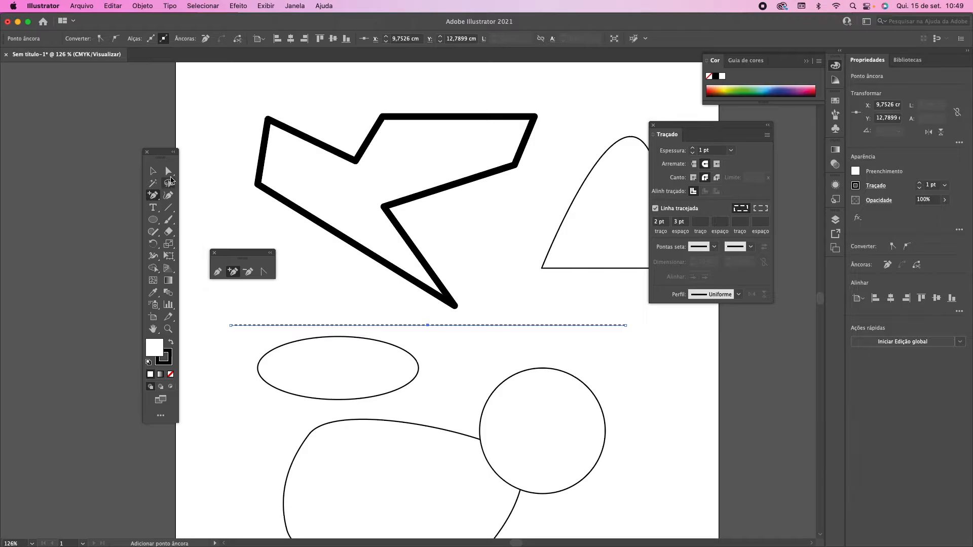
pyautogui.moveTo(428, 326); pyautogui.dragTo(411, 454)
pyautogui.moveTo(229, 327); pyautogui.dragTo(305, 108)
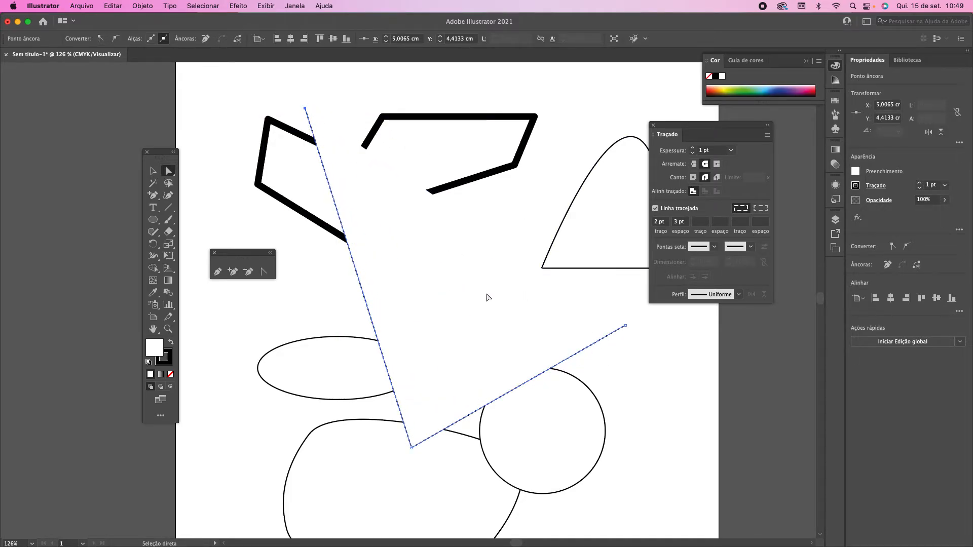
# Fill the open V-shaped dashed path with red (F21414).
pyautogui.doubleClick(154, 354)
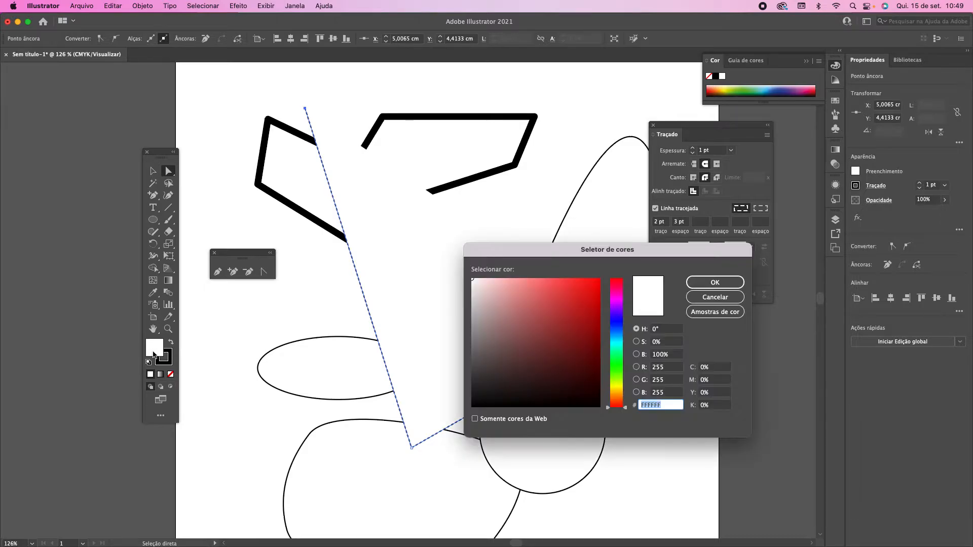
pyautogui.click(581, 289)
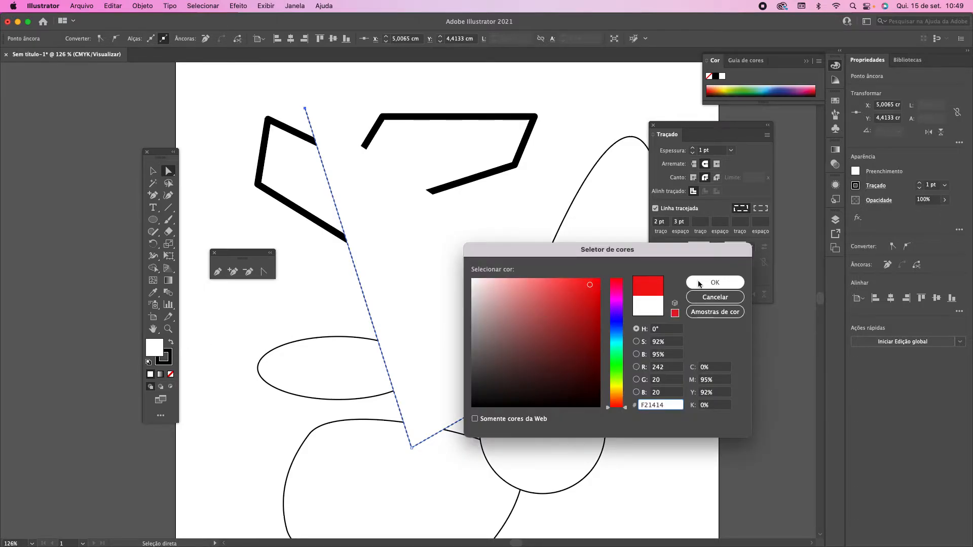
pyautogui.click(715, 283)
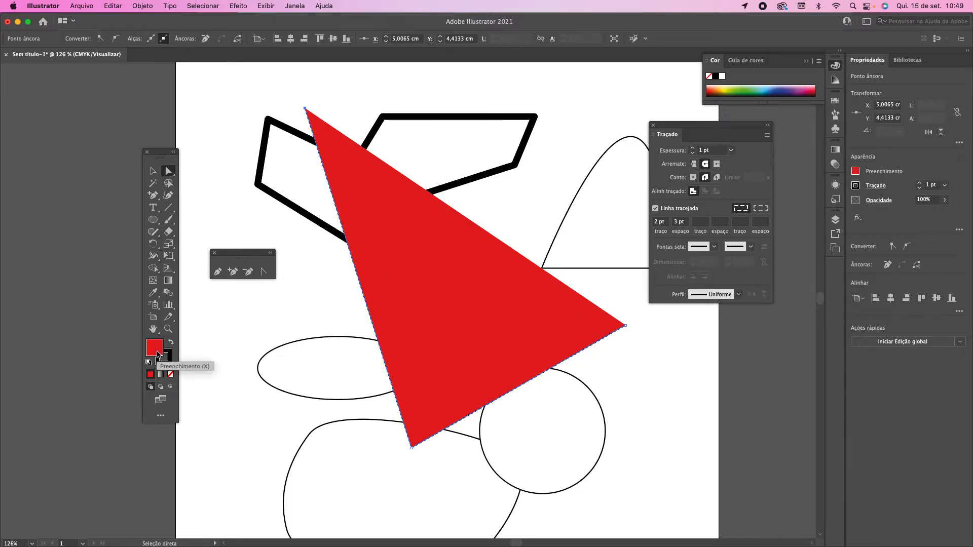
# Remove the dashed path's fill and move its corner anchor point up to about X 5.57 cm, Y 12.26 cm.
pyautogui.click(172, 379)
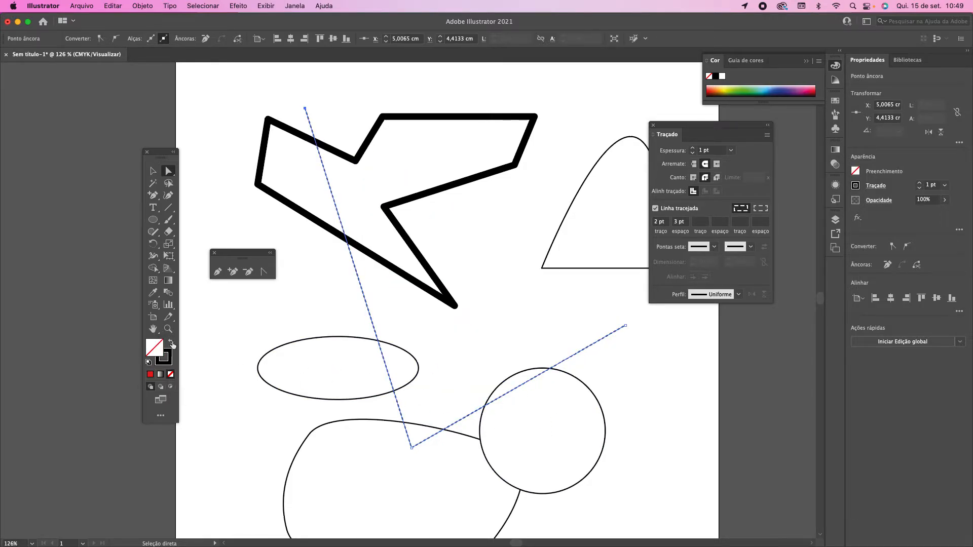
pyautogui.click(171, 356)
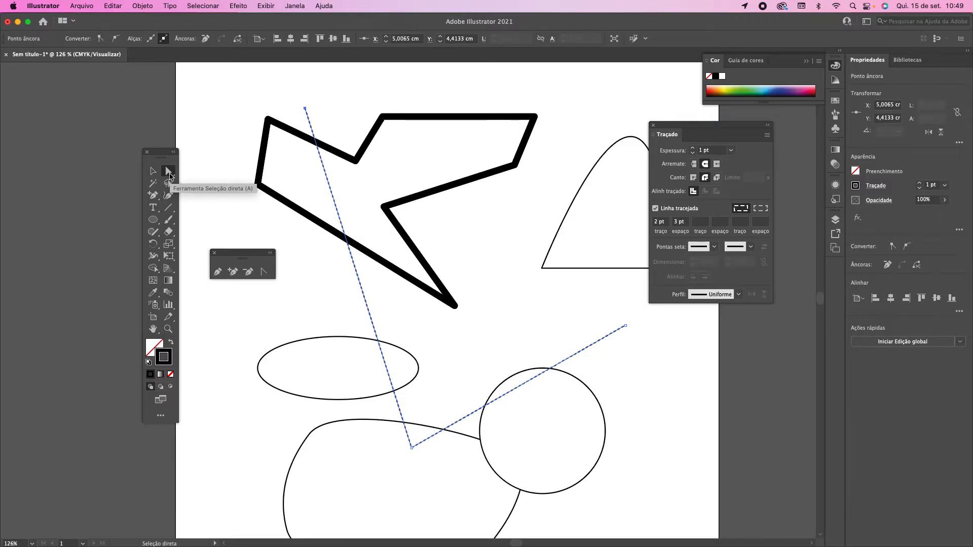
pyautogui.click(411, 448)
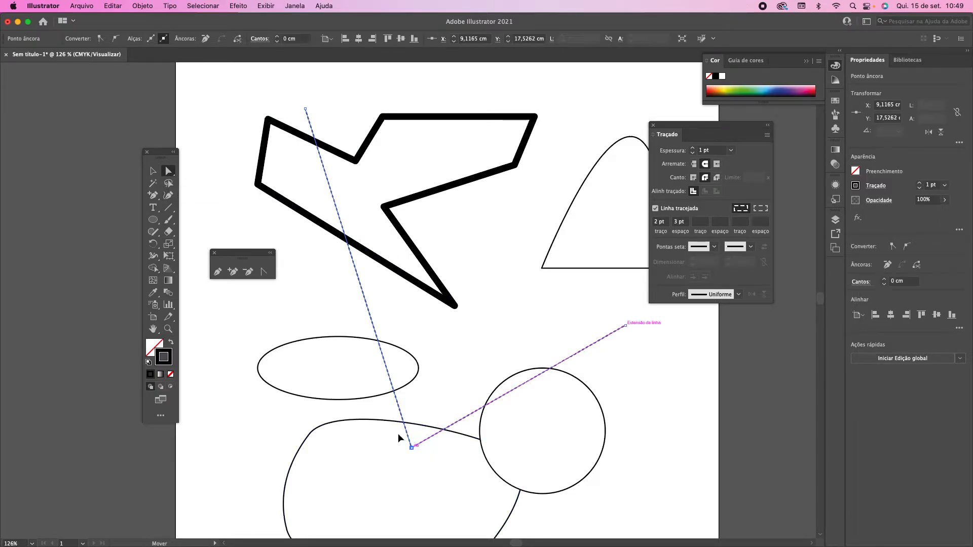
pyautogui.moveTo(411, 448); pyautogui.dragTo(319, 312)
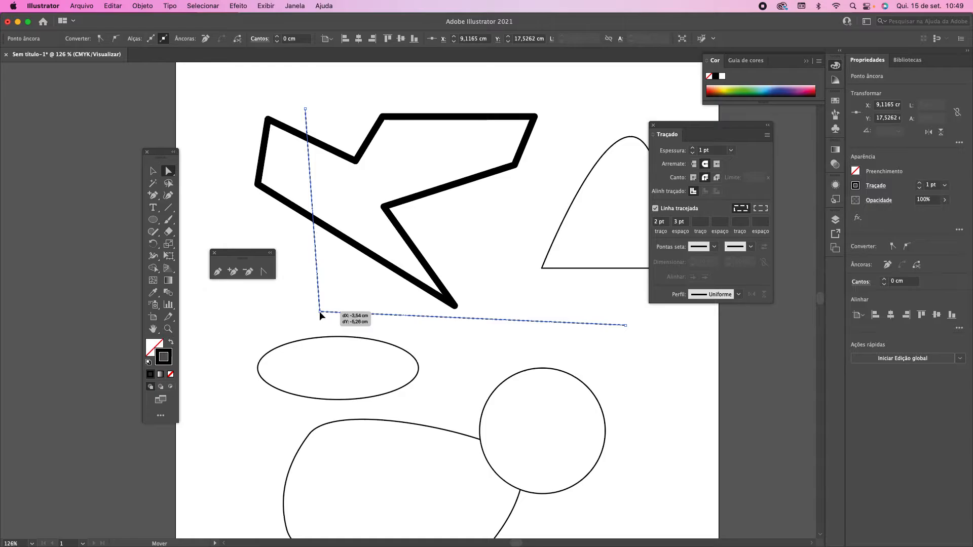
# Add an anchor point to both segments of the dashed path, moving them to about X 12.13 cm, Y 9.54 cm and X 2.07 cm, Y 7.02 cm.
pyautogui.click(232, 272)
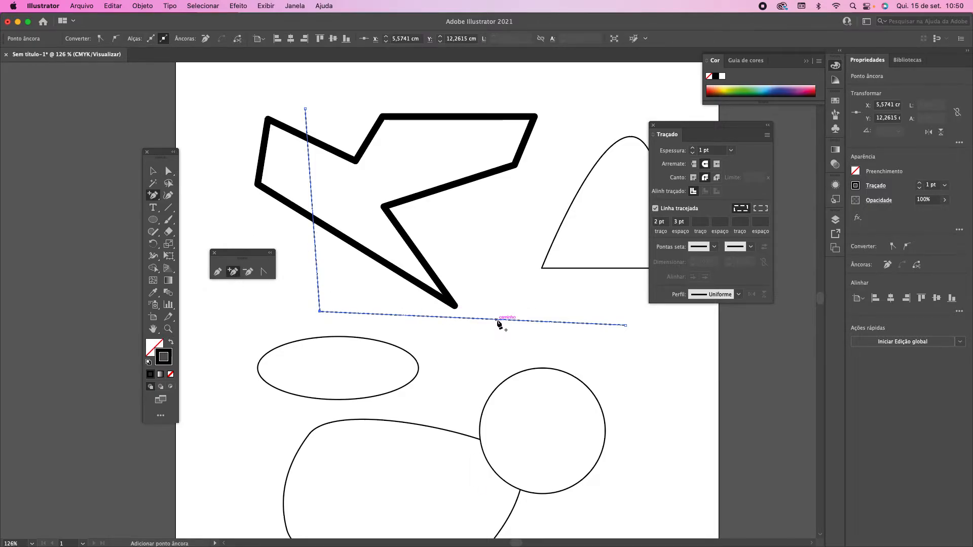
pyautogui.click(497, 319)
pyautogui.click(312, 200)
pyautogui.click(169, 171)
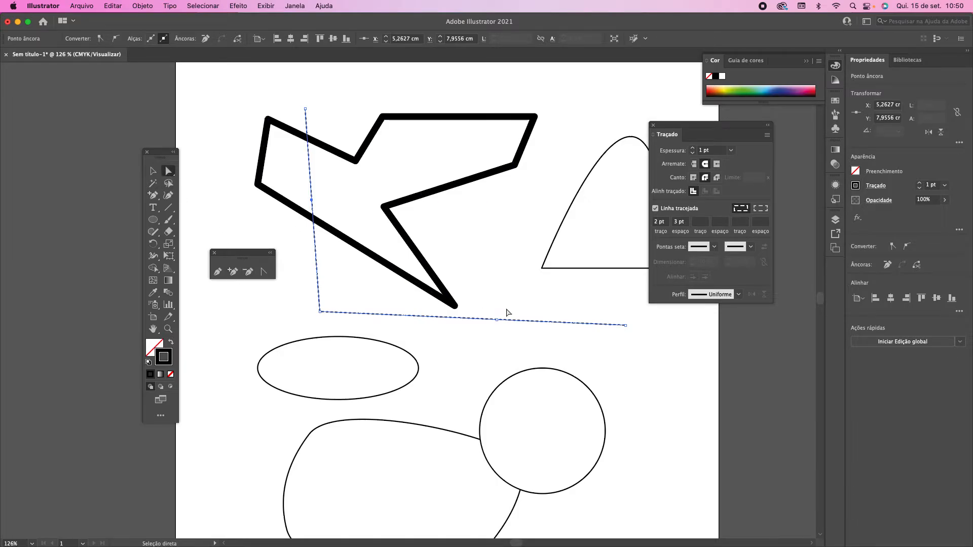
pyautogui.moveTo(498, 321); pyautogui.dragTo(490, 242)
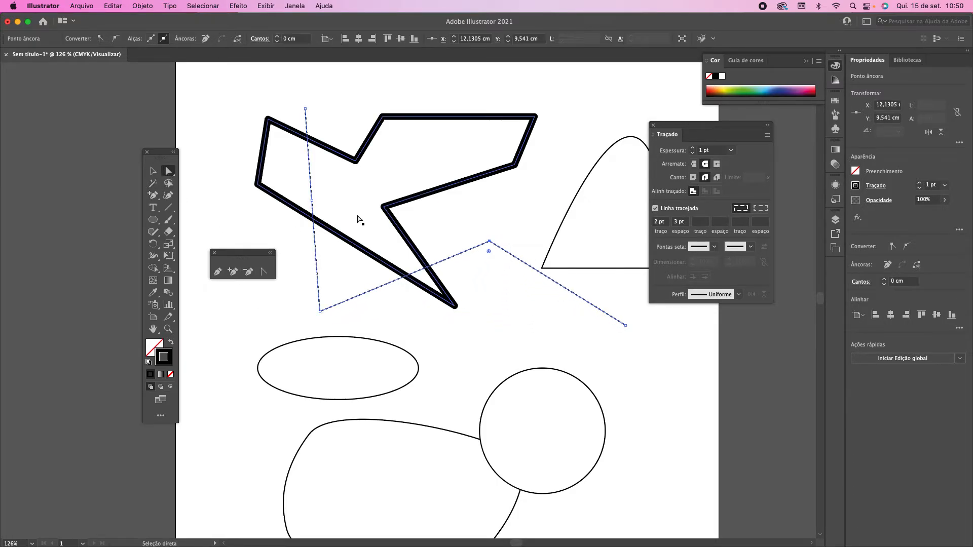
pyautogui.moveTo(316, 204); pyautogui.dragTo(234, 179)
# Convert the dashed path's leftmost anchor point to smooth and lengthen both of its handles into a wider curve.
pyautogui.click(116, 38)
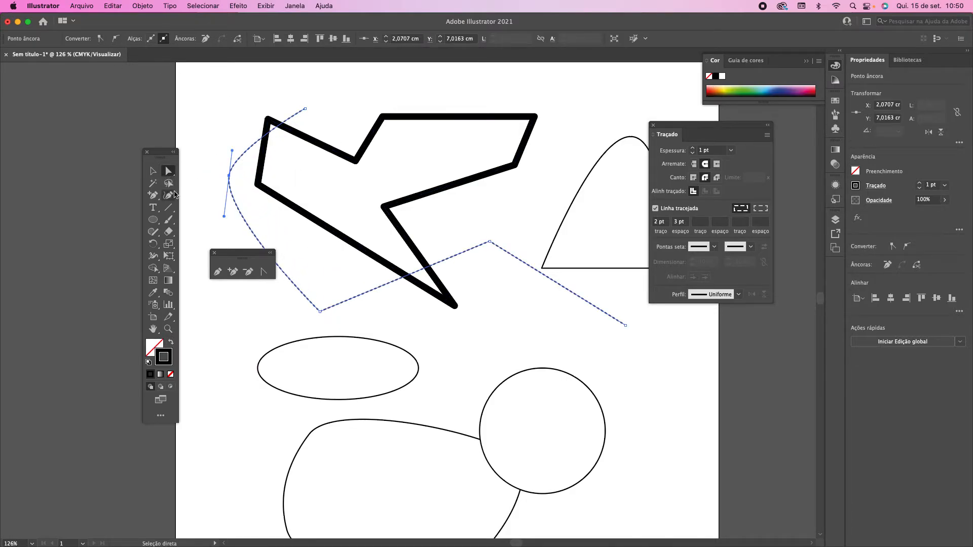
pyautogui.moveTo(232, 151); pyautogui.dragTo(243, 89)
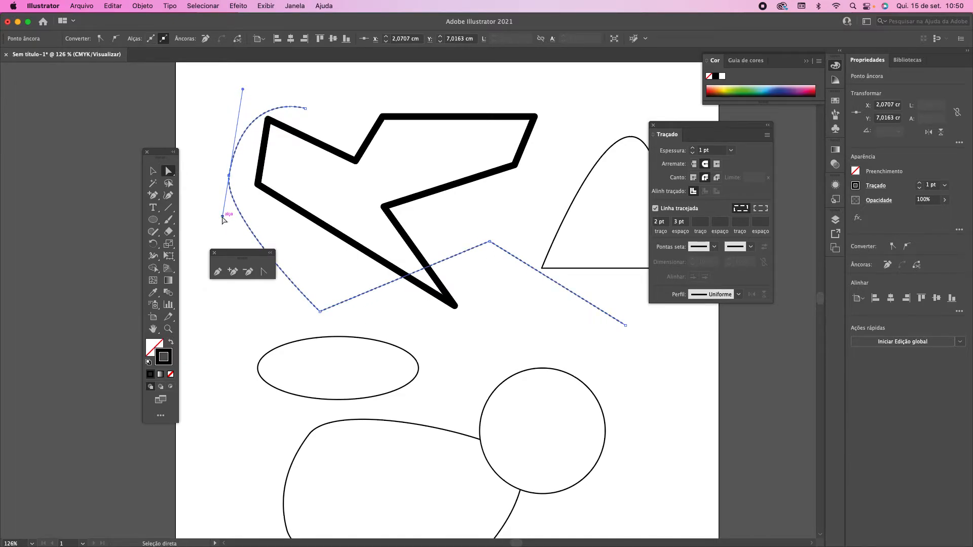
pyautogui.moveTo(223, 218); pyautogui.dragTo(219, 247)
# Move the circle to about X 16.44 cm, Y 16.26 cm and paste two copies at about X 10.95 cm, Y 16.12 cm and X 4.84 cm, Y 15.47 cm.
pyautogui.click(152, 170)
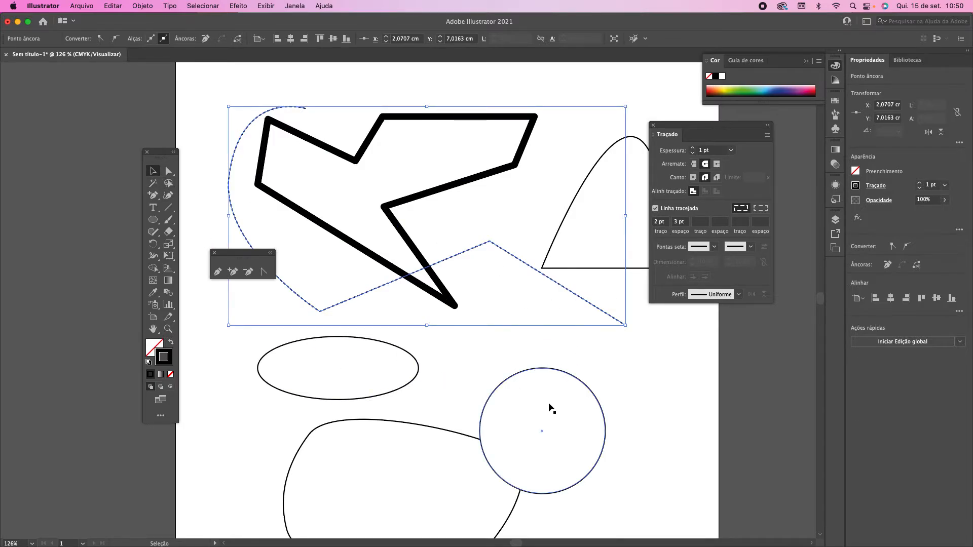
pyautogui.moveTo(558, 381); pyautogui.dragTo(618, 369)
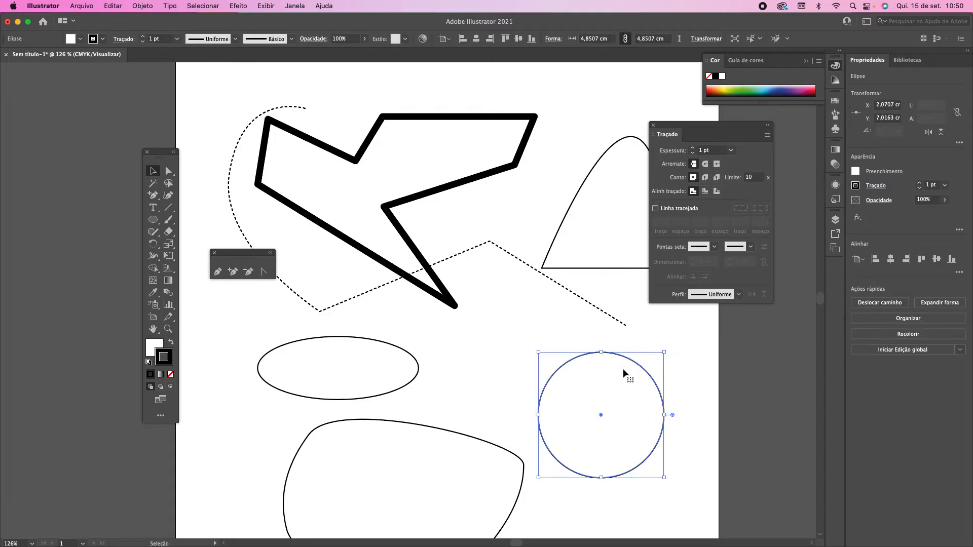
pyautogui.press('super+c')
pyautogui.press('super+v')
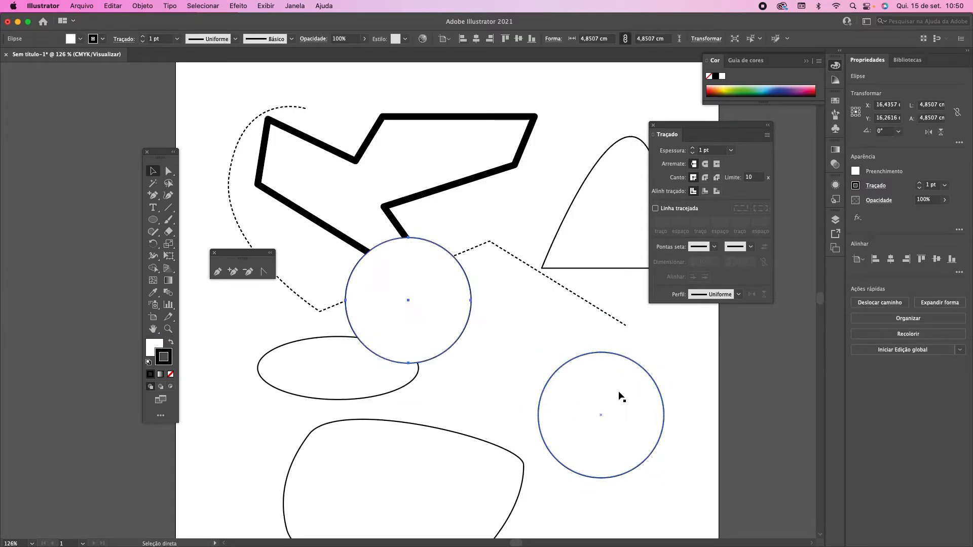
pyautogui.moveTo(452, 343); pyautogui.dragTo(505, 456)
pyautogui.press('super+v')
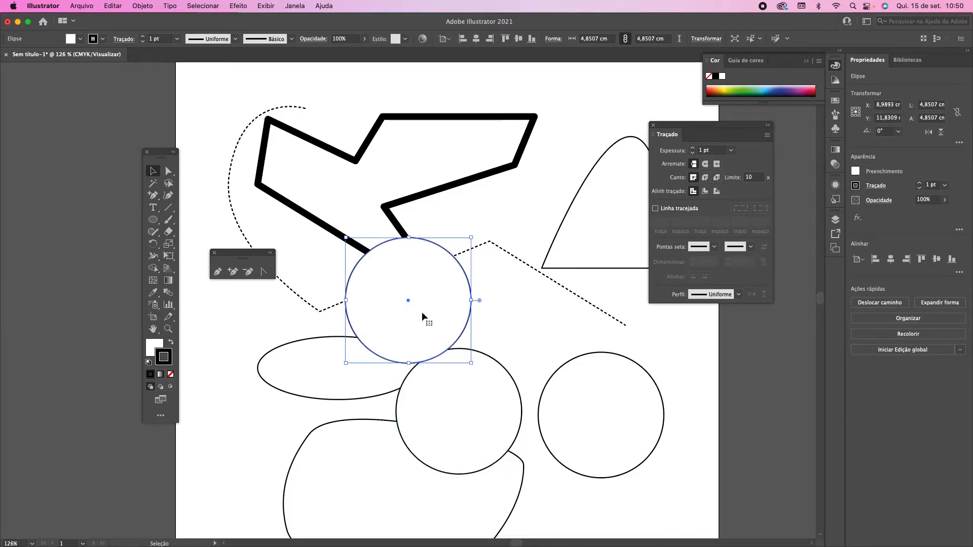
pyautogui.moveTo(468, 321); pyautogui.dragTo(371, 416)
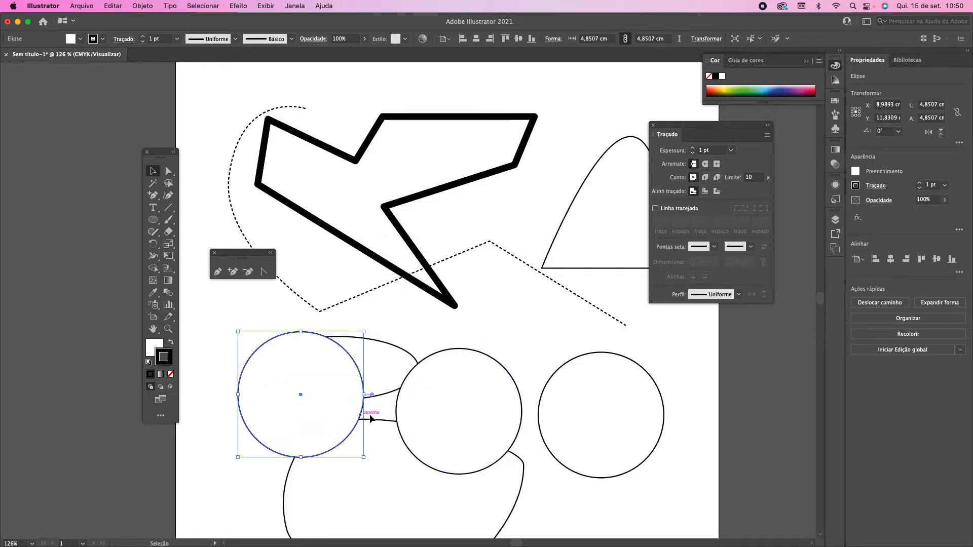
# Fill the leftmost circle with yellow (EFD122) and move it to about X 3.98 cm, Y 14.85 cm.
pyautogui.click(150, 349)
pyautogui.doubleClick(162, 349)
pyautogui.click(622, 389)
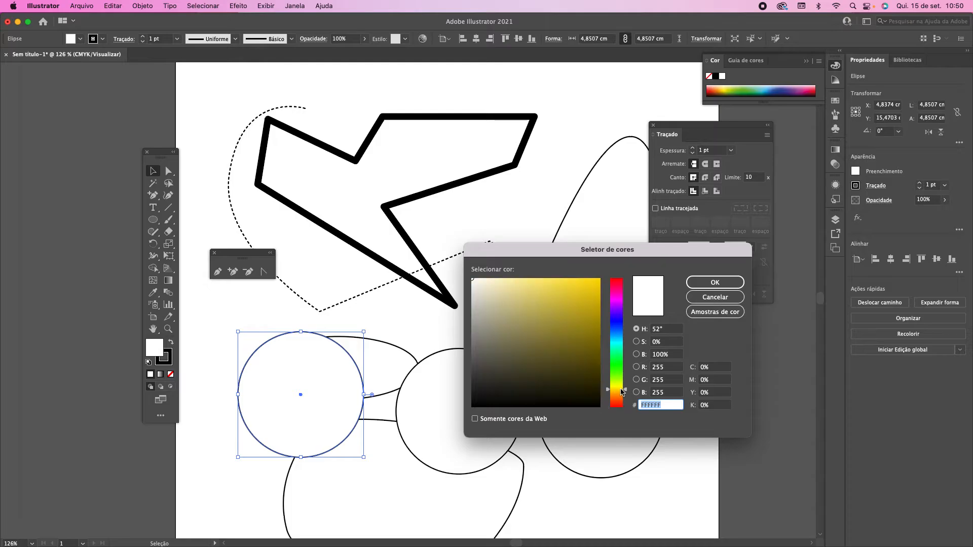
pyautogui.click(583, 286)
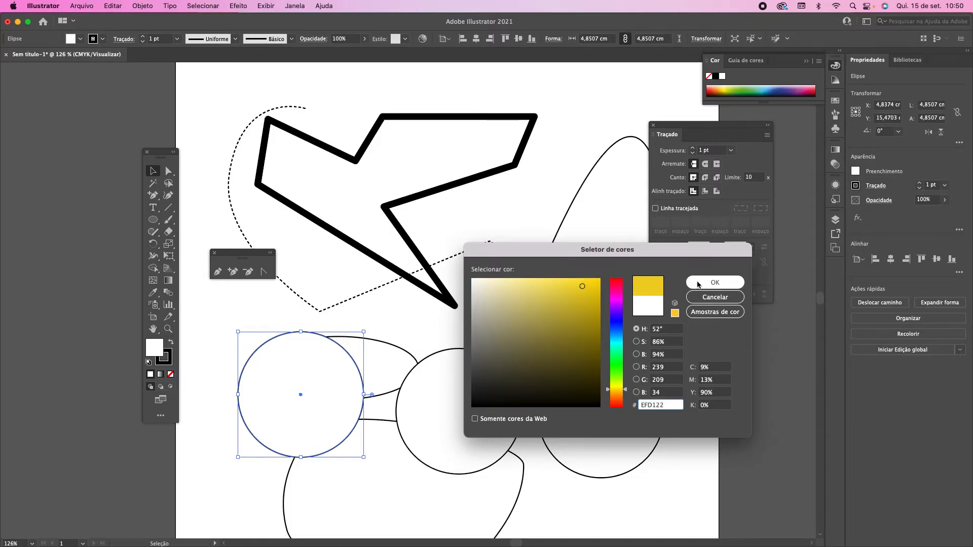
pyautogui.click(715, 282)
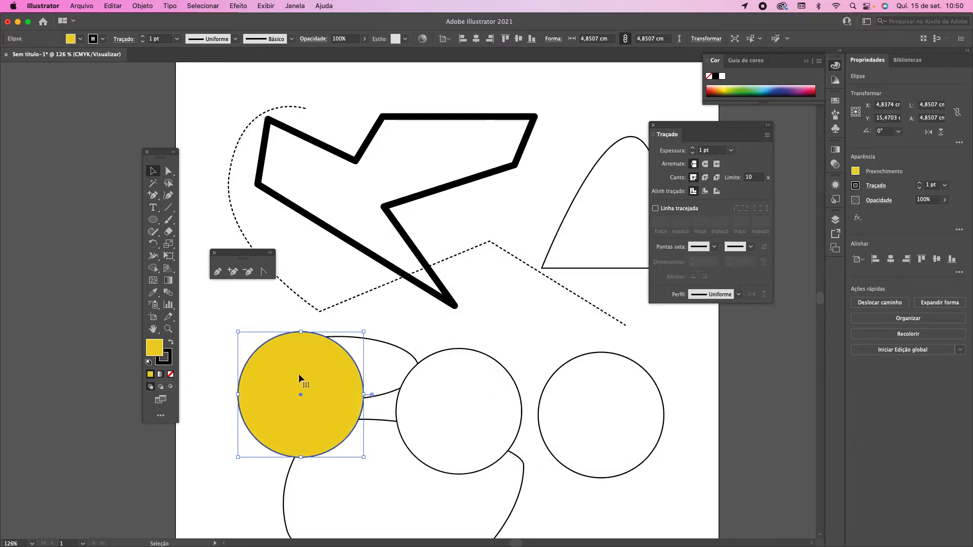
pyautogui.moveTo(299, 373); pyautogui.dragTo(277, 357)
# Fill the middle circle with a bright red.
pyautogui.click(423, 399)
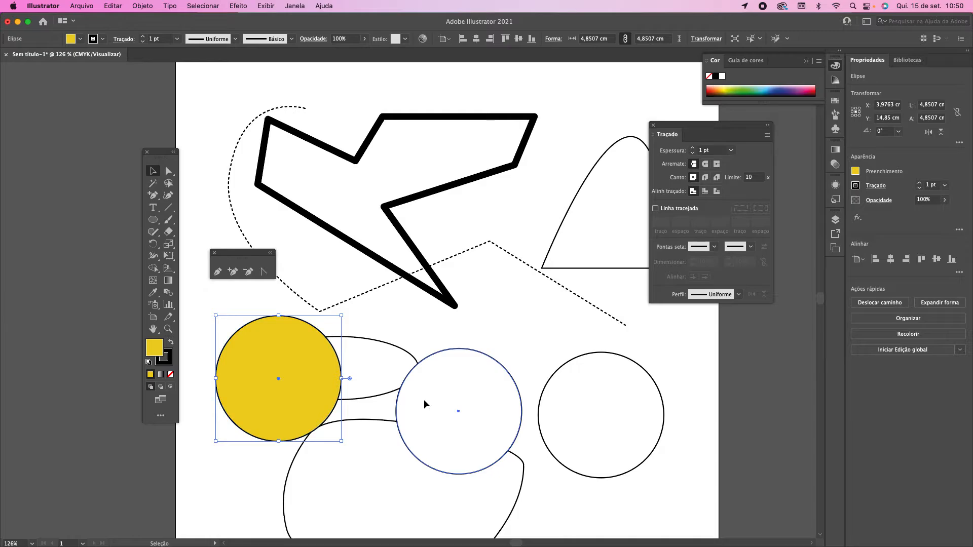
pyautogui.doubleClick(155, 349)
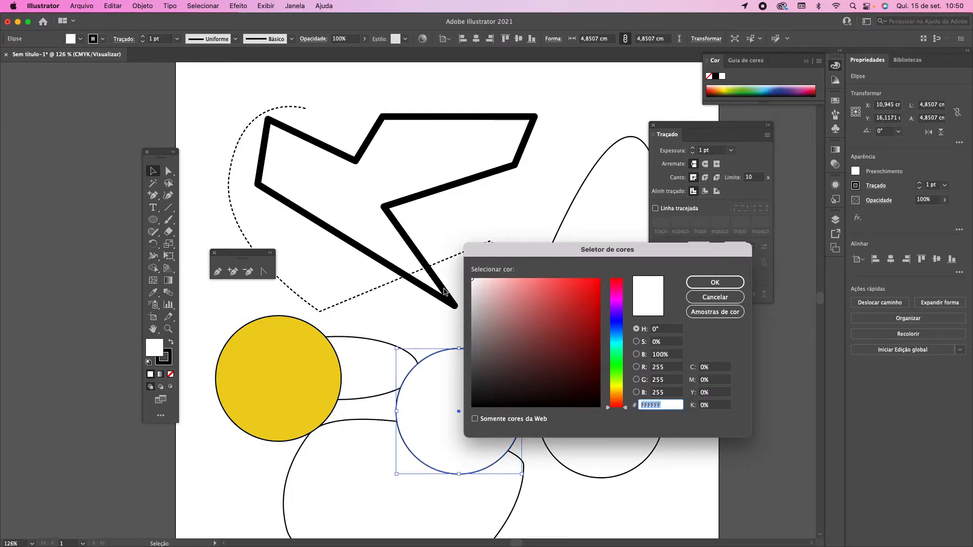
pyautogui.click(593, 284)
pyautogui.click(714, 282)
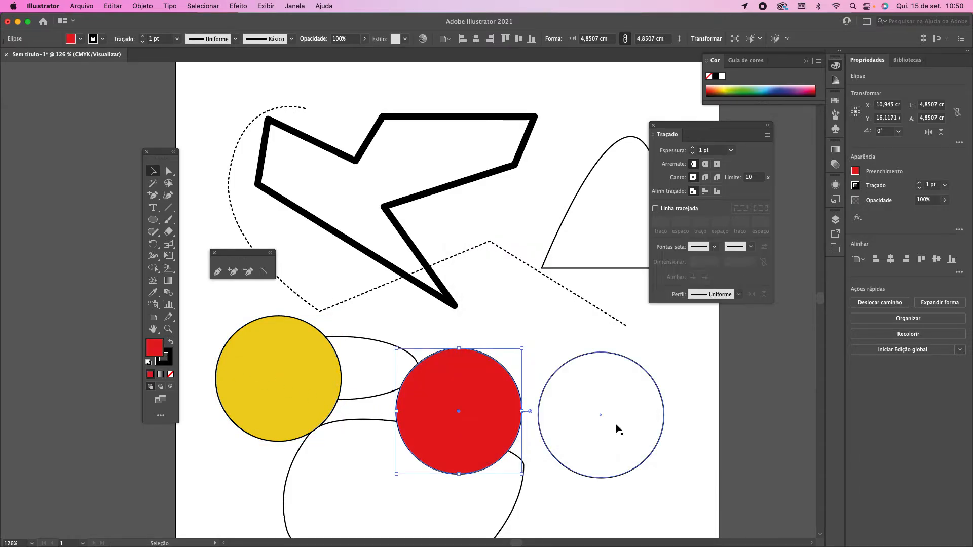
# Fill the rightmost circle with blue and move it to about X 14.48 cm, Y 10.47 cm, over the dashed path.
pyautogui.click(598, 390)
pyautogui.doubleClick(150, 354)
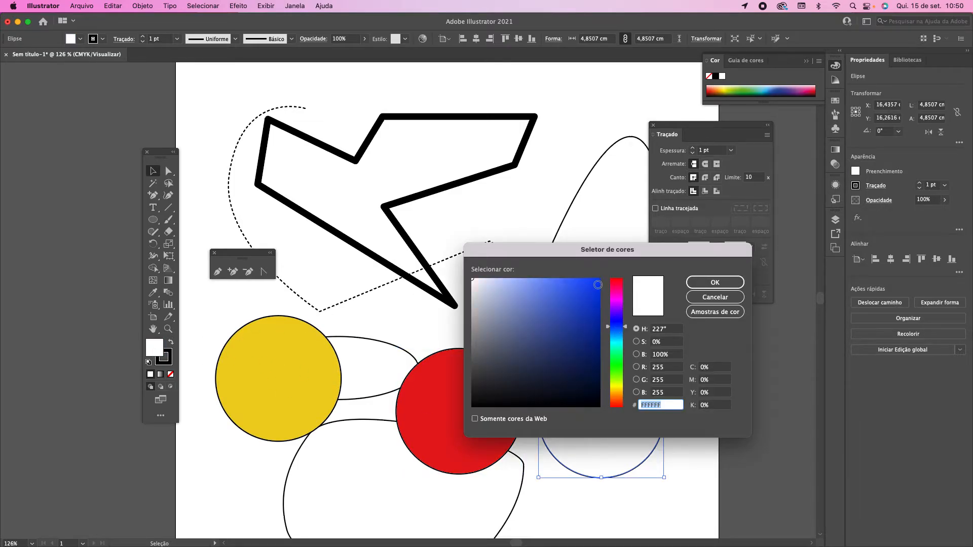
pyautogui.moveTo(586, 287)
pyautogui.mouseDown()
pyautogui.moveTo(537, 285)
pyautogui.moveTo(571, 283)
pyautogui.mouseUp()
pyautogui.click(713, 282)
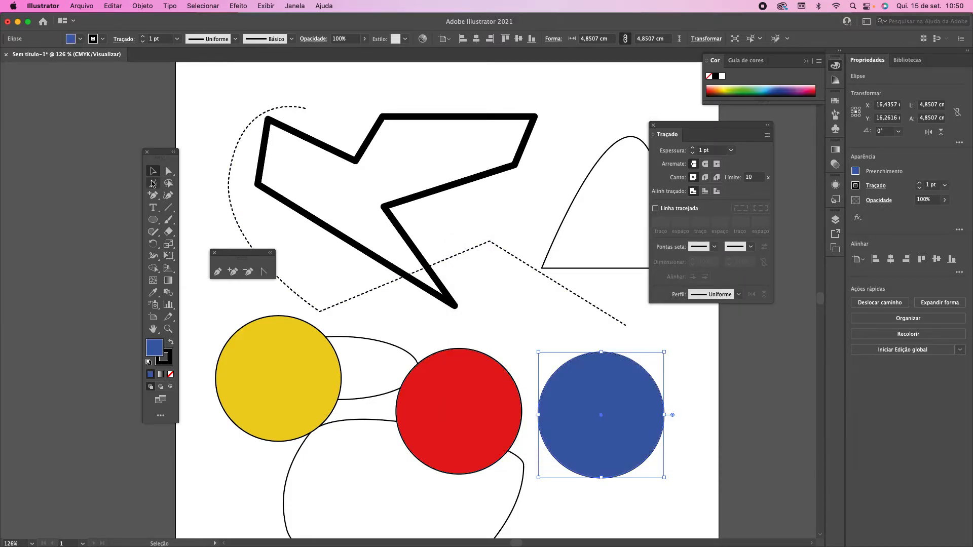
pyautogui.moveTo(586, 442); pyautogui.dragTo(535, 292)
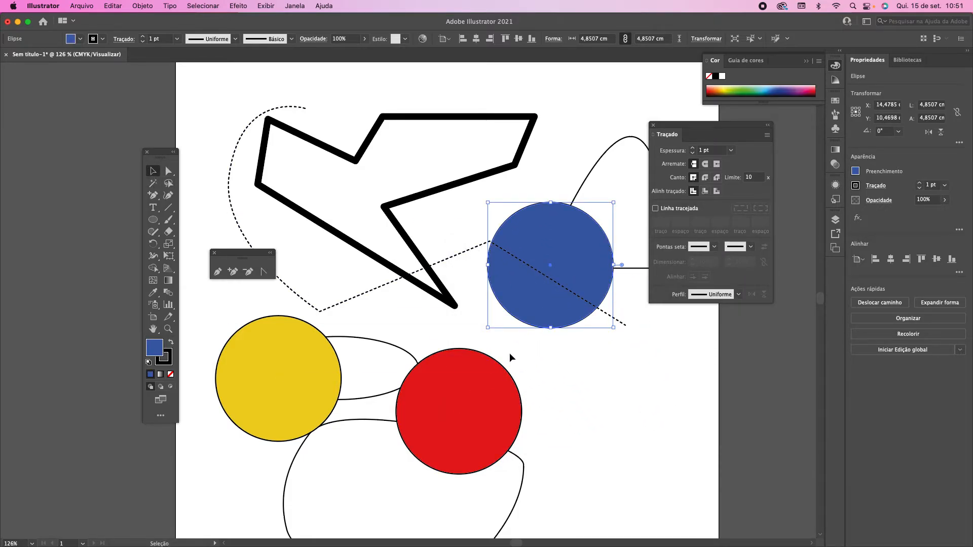
# Reposition the yellow circle over the dashed path's corner and move the red circle to about X 14.74 cm, Y 17.41 cm.
pyautogui.moveTo(461, 405); pyautogui.dragTo(479, 436)
pyautogui.moveTo(317, 392); pyautogui.dragTo(339, 367)
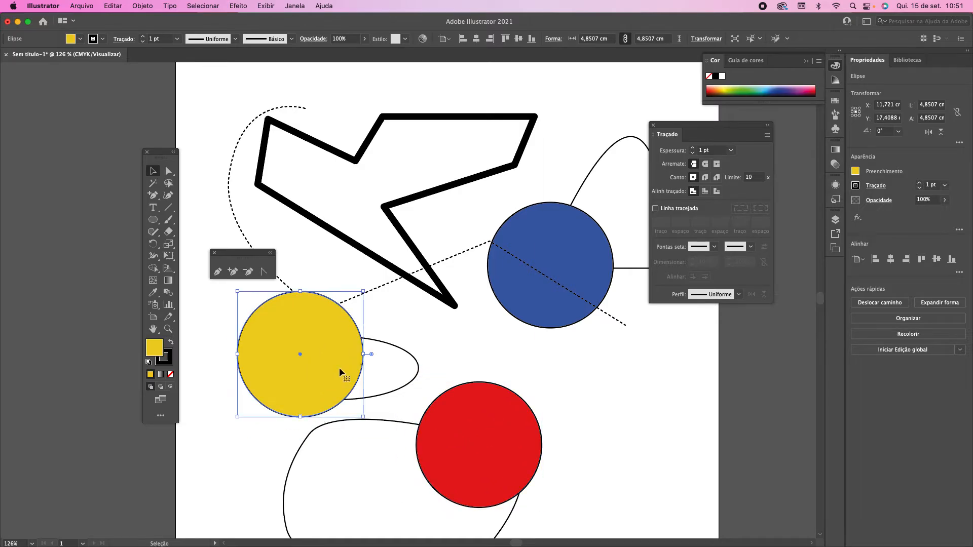
pyautogui.moveTo(508, 393); pyautogui.dragTo(586, 428)
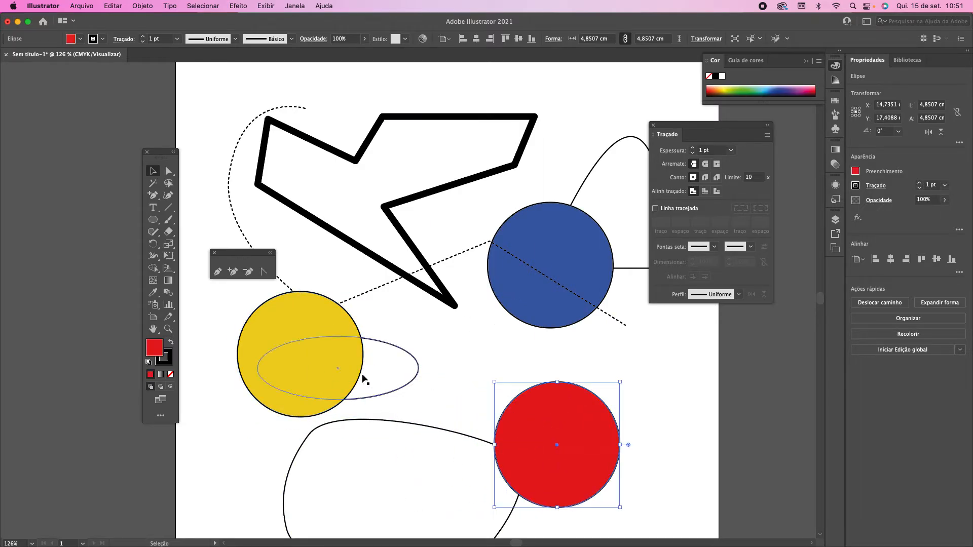
# Apply the yellow circle's colour to both the blue and red circles with the Eyedropper tool.
pyautogui.click(343, 373)
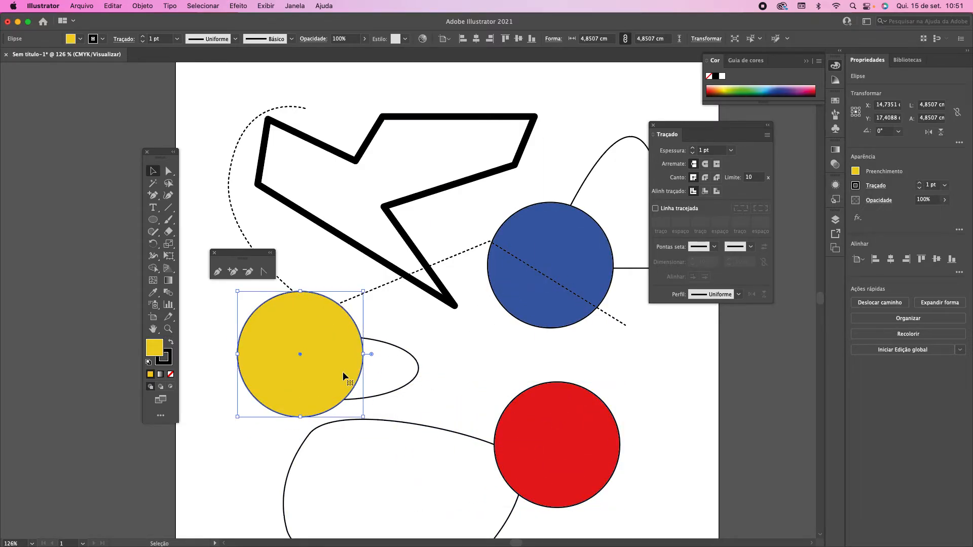
pyautogui.click(556, 244)
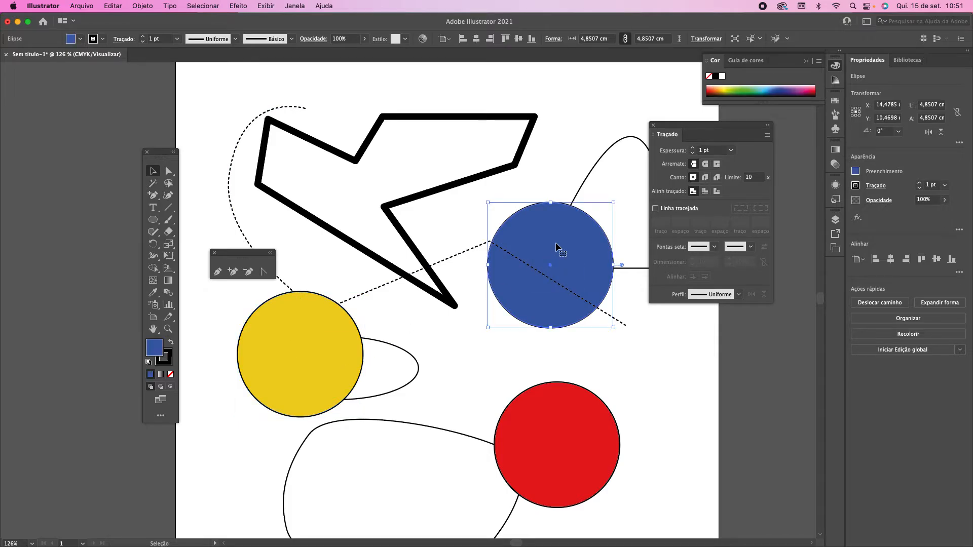
pyautogui.keyDown('shift'); pyautogui.click(598, 428); pyautogui.keyUp('shift')
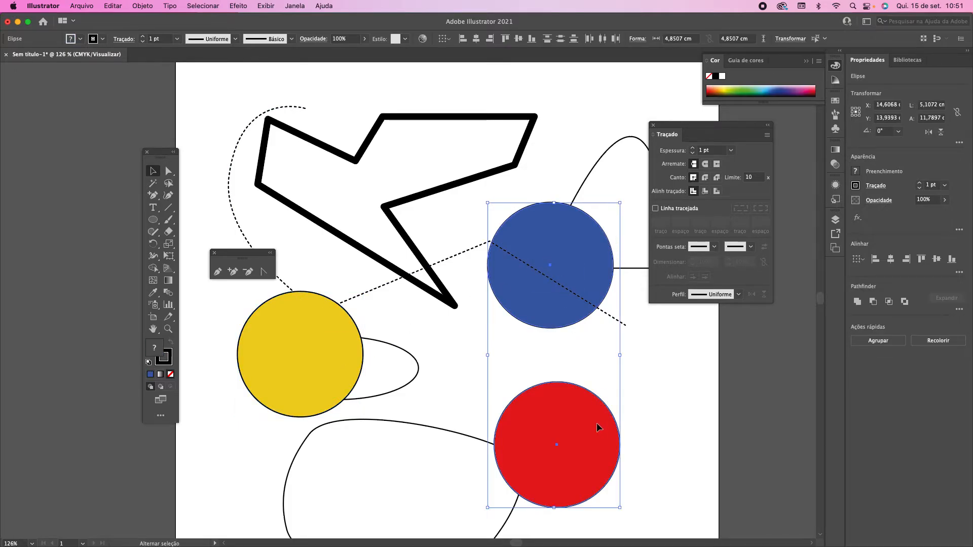
pyautogui.click(155, 296)
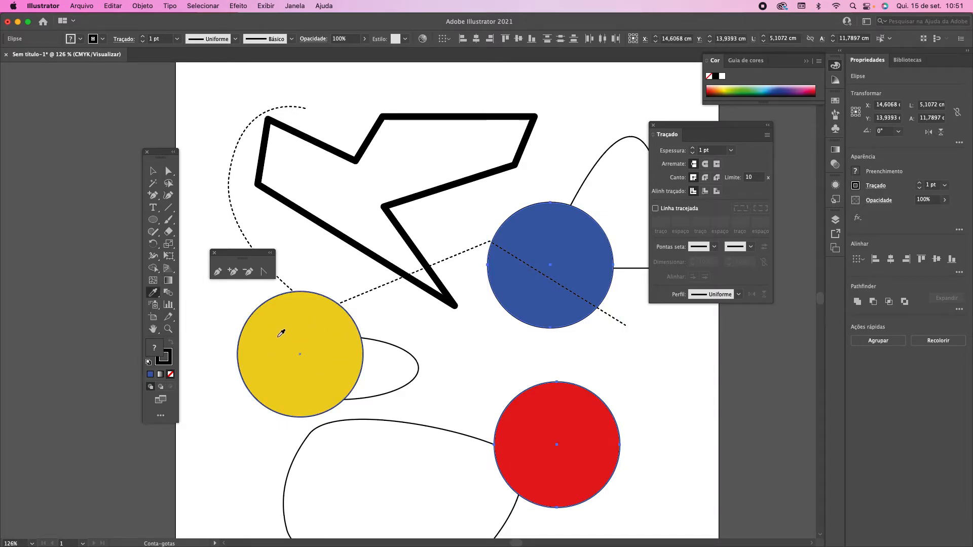
pyautogui.click(294, 326)
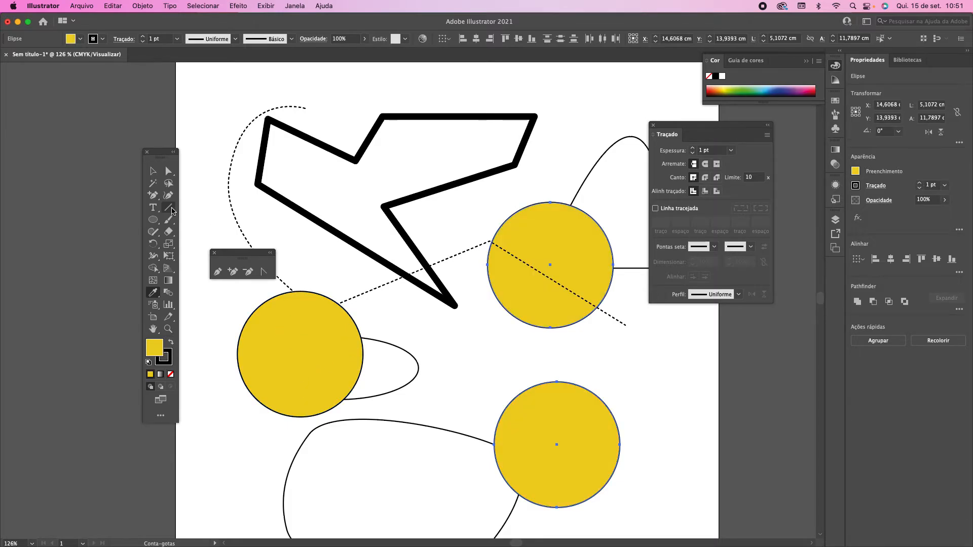
pyautogui.click(153, 171)
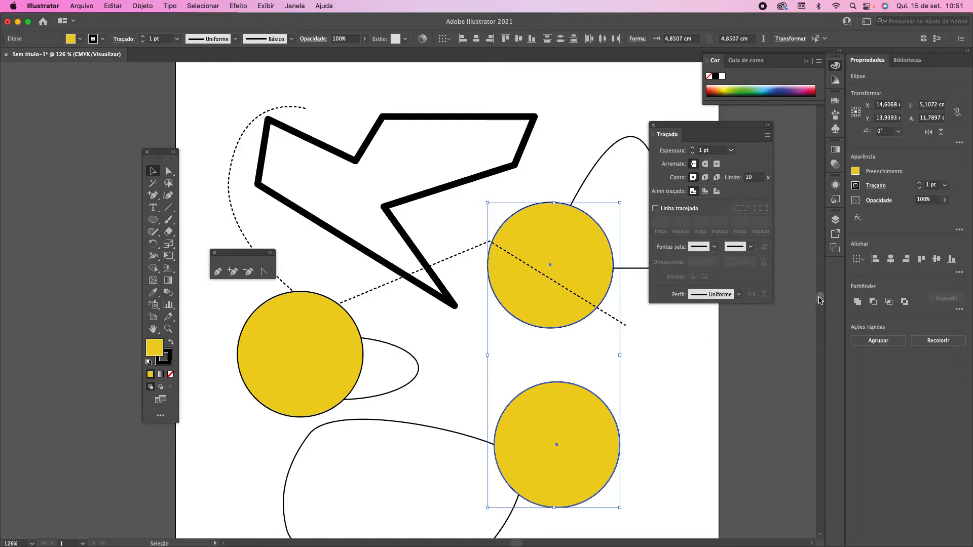
# Move two yellow circles below the rounded outline, to about X 4.92 cm, Y 25.28 cm and X 10.90 cm, Y 25.05 cm.
pyautogui.scroll(-10, 820, 300)
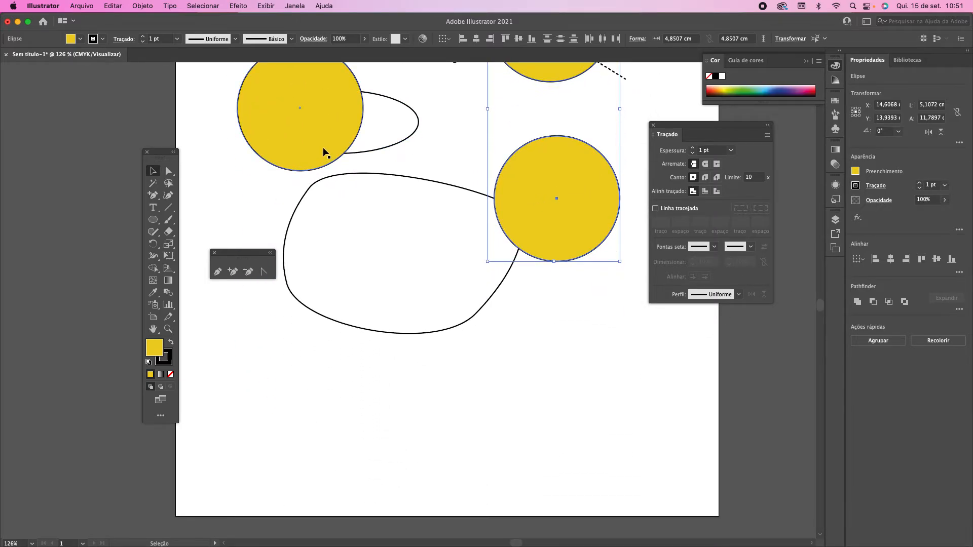
pyautogui.moveTo(283, 171); pyautogui.dragTo(285, 465)
pyautogui.moveTo(542, 261); pyautogui.dragTo(447, 434)
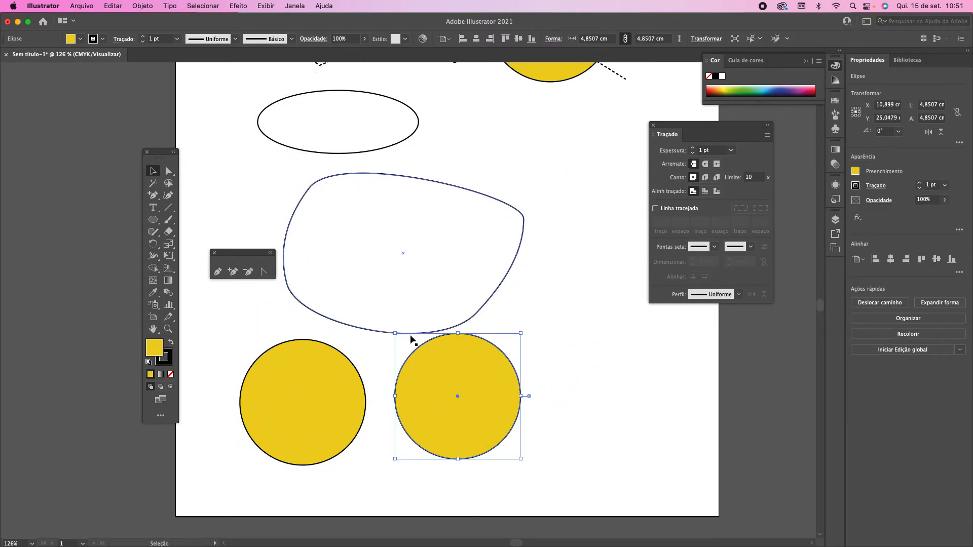
# Fill the right one of the two moved circles with magenta pink and remove the stroke from both circles.
pyautogui.doubleClick(163, 348)
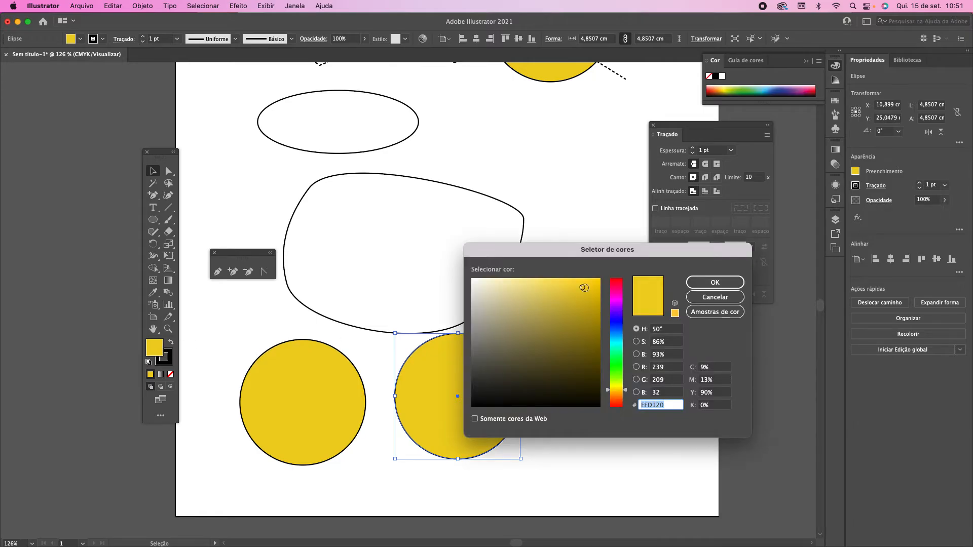
pyautogui.click(616, 291)
pyautogui.click(715, 282)
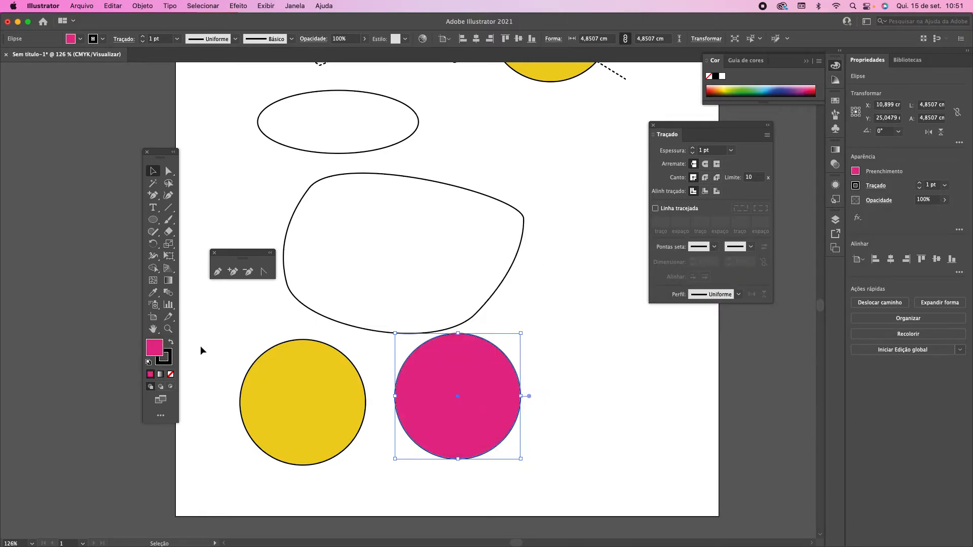
pyautogui.click(171, 376)
pyautogui.click(282, 378)
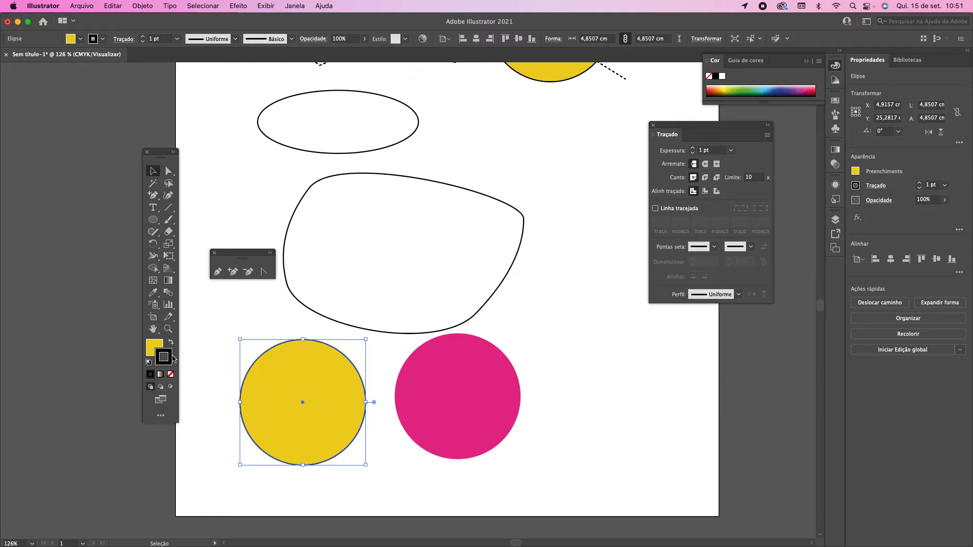
pyautogui.click(171, 375)
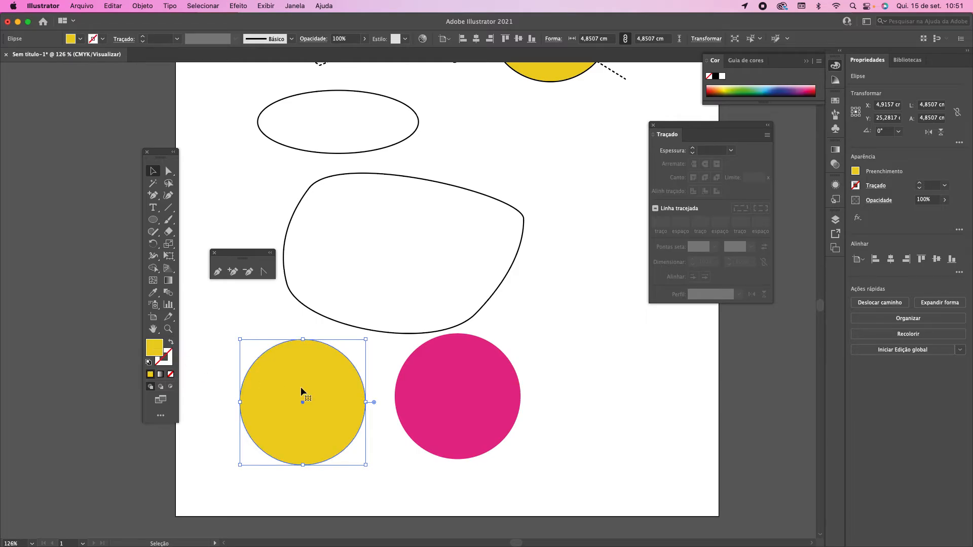
# Move the yellow circle to about X 5.39 cm, Y 25.20 cm and slide the pink circle partly behind it.
pyautogui.click(530, 404)
pyautogui.moveTo(357, 398); pyautogui.dragTo(364, 397)
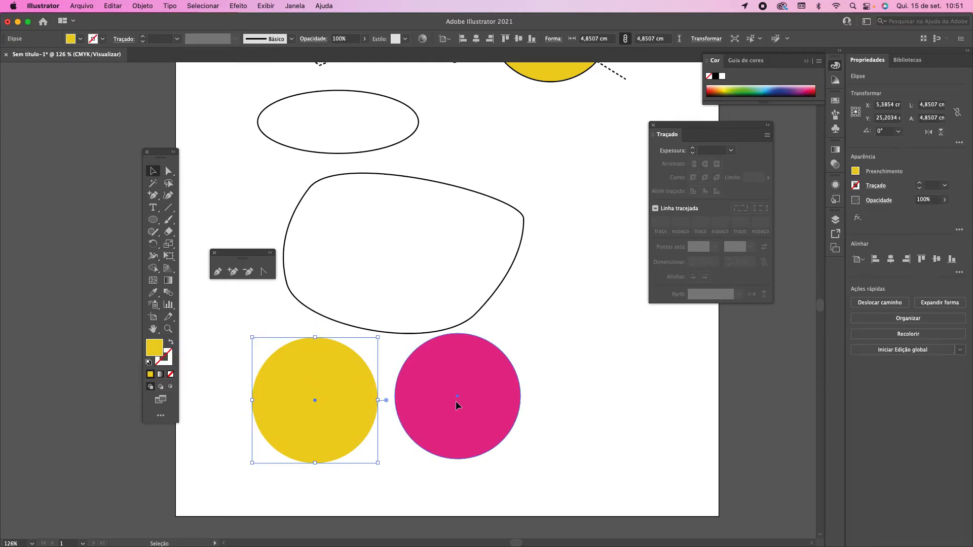
pyautogui.click(456, 402)
pyautogui.click(591, 389)
pyautogui.moveTo(491, 405); pyautogui.dragTo(407, 409)
pyautogui.click(473, 385)
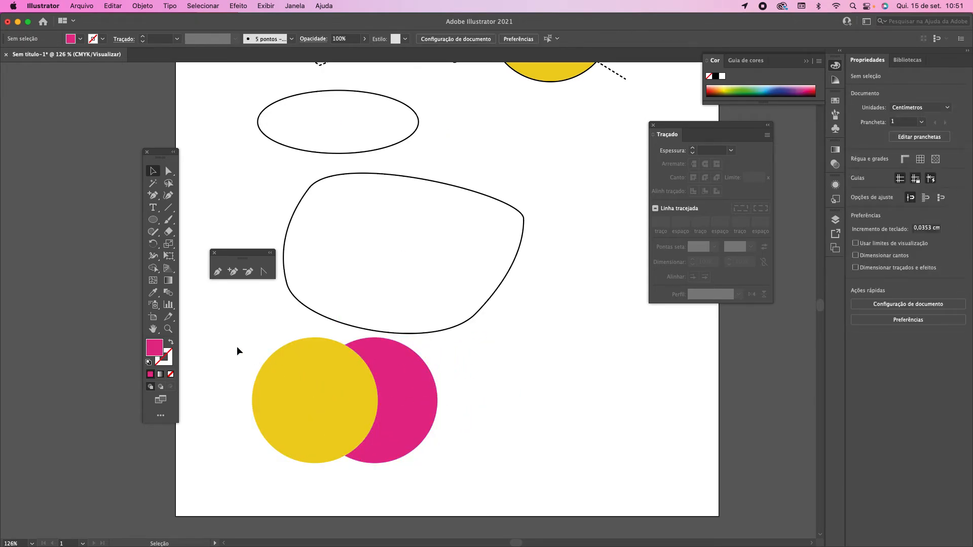
# Move the large rounded outline up so it surrounds the white ellipse, away from the overlapping circles.
pyautogui.moveTo(347, 416); pyautogui.dragTo(500, 467)
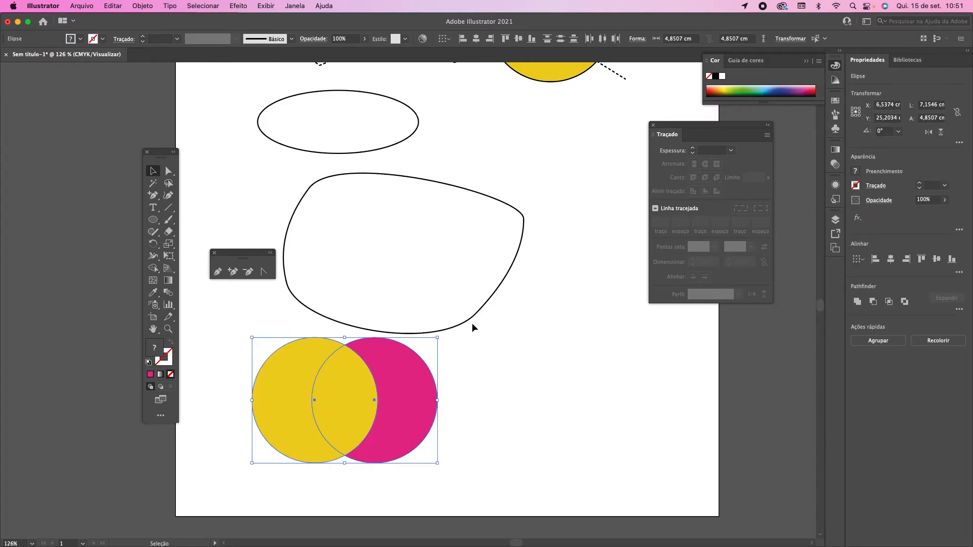
pyautogui.click(491, 295)
pyautogui.moveTo(492, 295); pyautogui.dragTo(437, 175)
# Duplicate the overlapping circle pair twice, placing the copies at about X 13.09 cm, Y 20.45 cm and X 14.65 cm, Y 25.82 cm.
pyautogui.moveTo(238, 318); pyautogui.dragTo(435, 471)
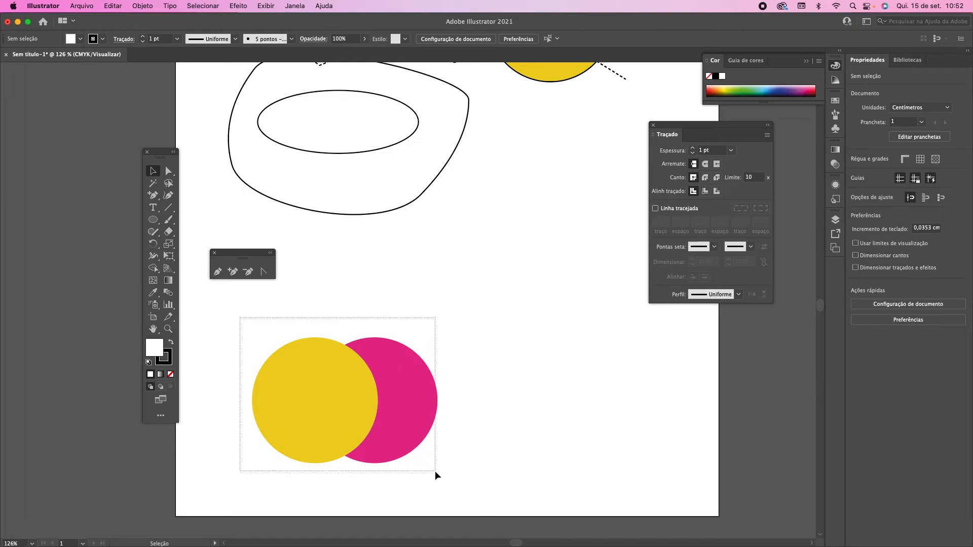
pyautogui.moveTo(419, 413); pyautogui.dragTo(563, 309)
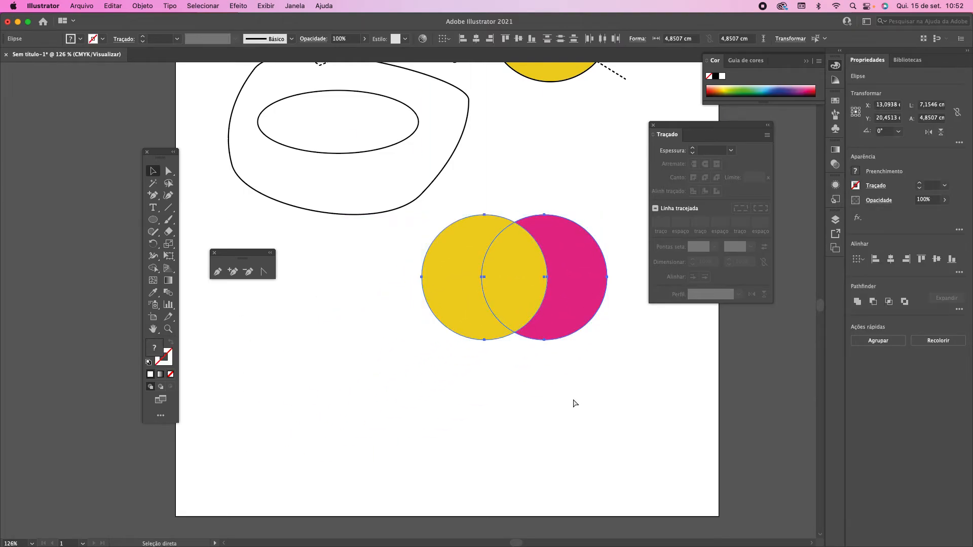
pyautogui.moveTo(500, 304); pyautogui.dragTo(509, 440)
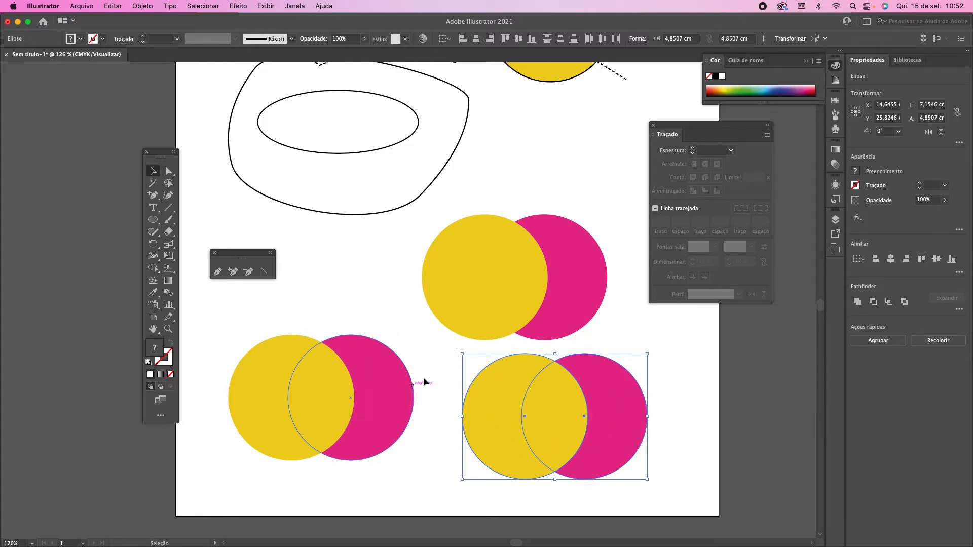
# Unite the lower-left circle pair into one shape with Pathfinder and move it to about X 2.94 cm, Y 25.30 cm.
pyautogui.click(306, 324)
pyautogui.moveTo(223, 311); pyautogui.dragTo(419, 471)
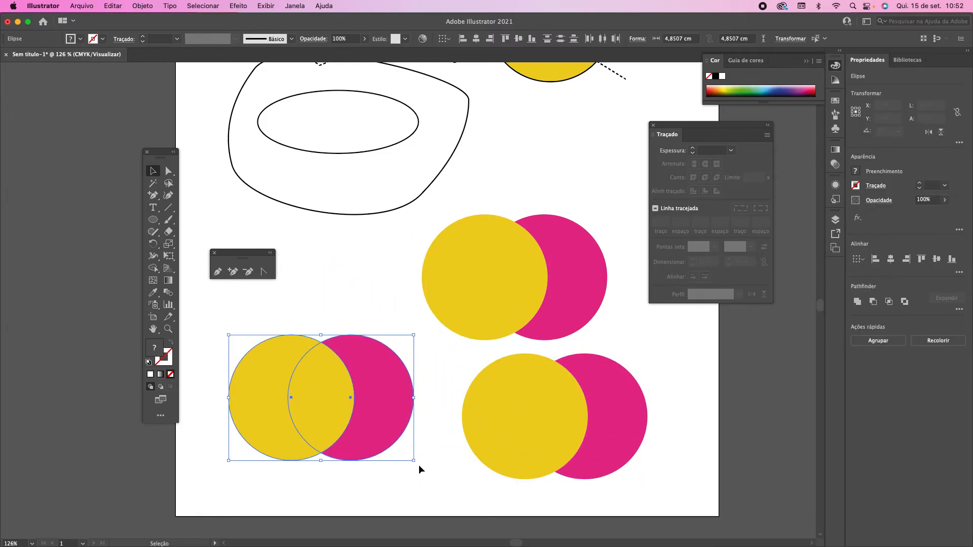
pyautogui.click(295, 6)
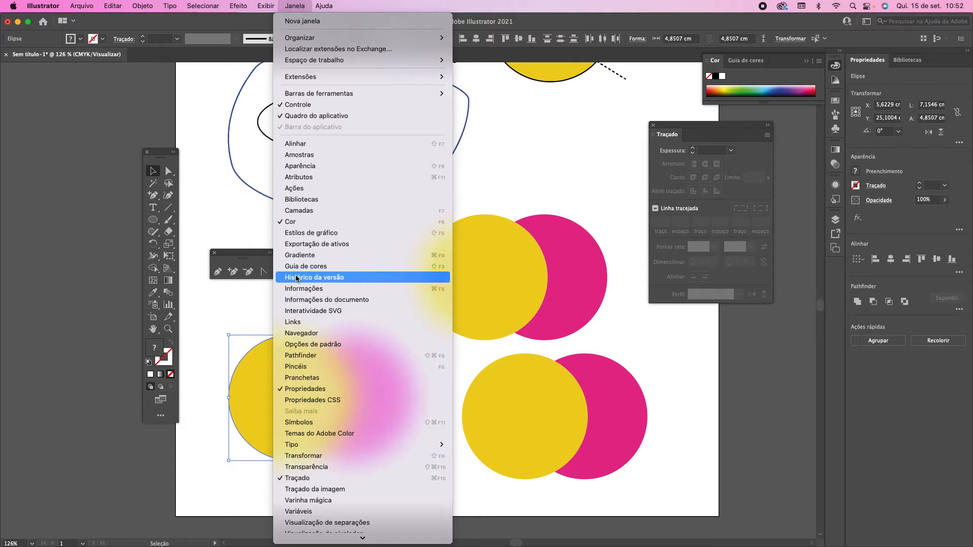
pyautogui.click(294, 355)
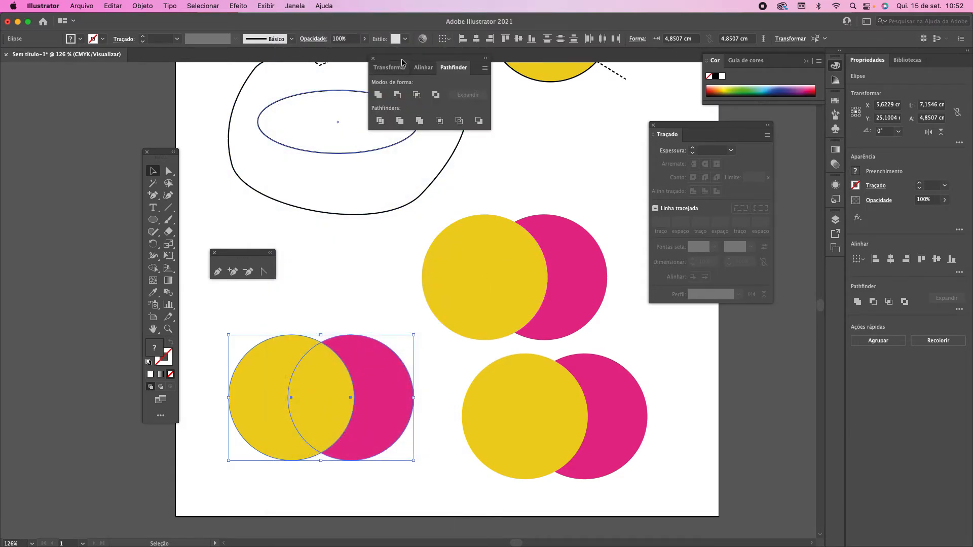
pyautogui.moveTo(402, 62); pyautogui.dragTo(315, 234)
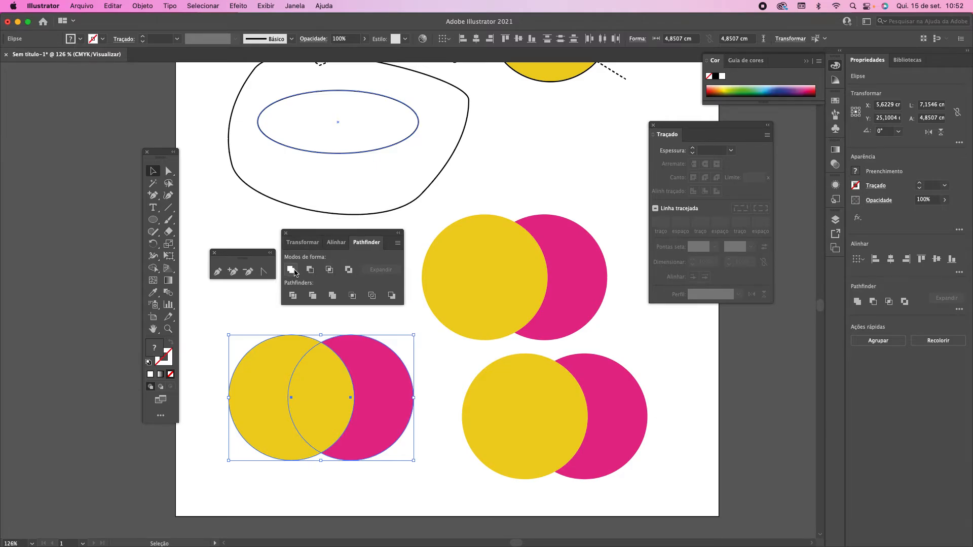
pyautogui.click(292, 271)
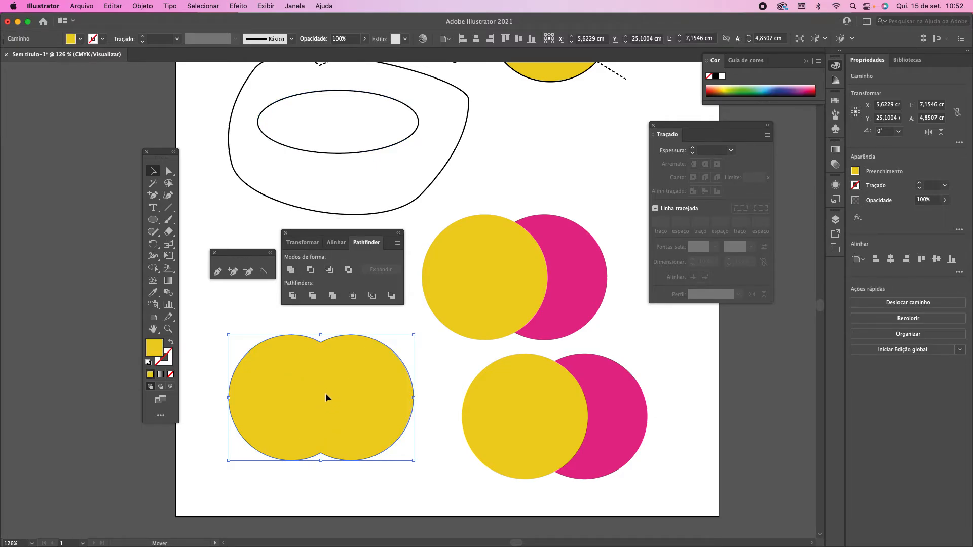
pyautogui.moveTo(364, 400); pyautogui.dragTo(296, 402)
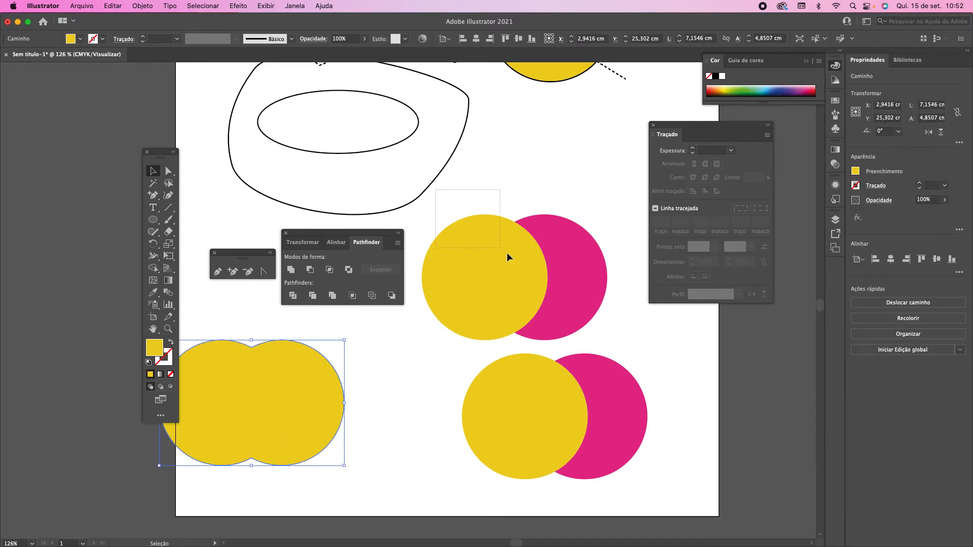
# Subtract the yellow circle from the pink one in the upper pair and move the crescent to about X 14.59 cm, Y 16.87 cm.
pyautogui.moveTo(597, 320); pyautogui.dragTo(598, 320)
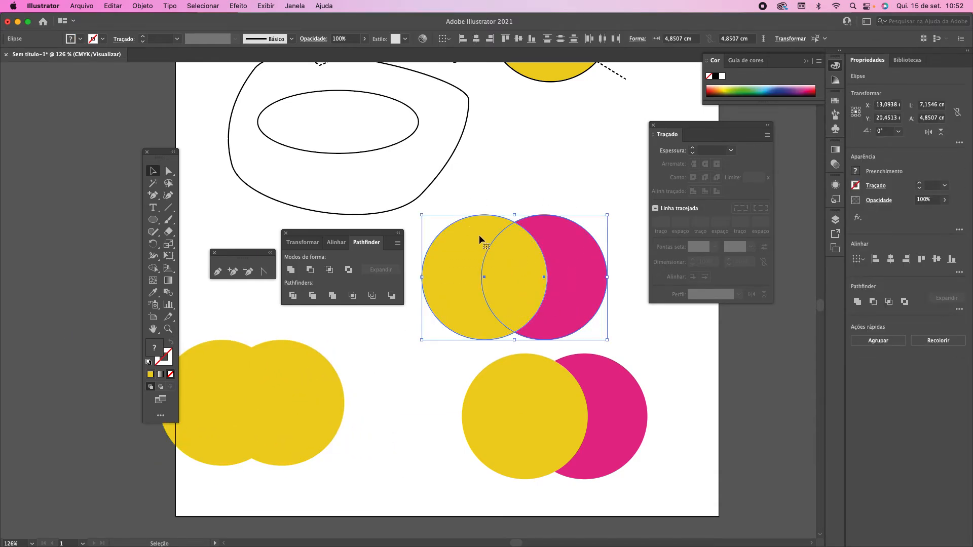
pyautogui.click(310, 271)
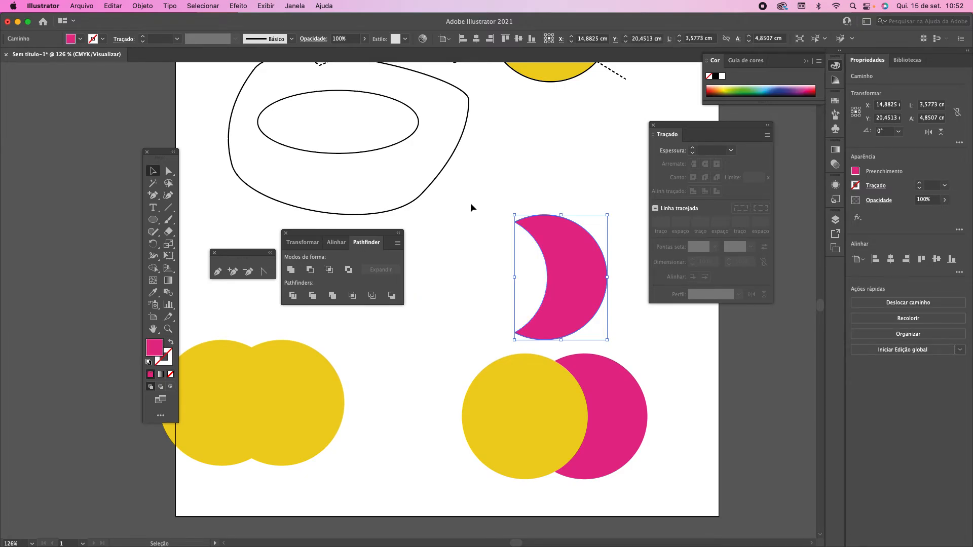
pyautogui.moveTo(528, 219); pyautogui.dragTo(489, 199)
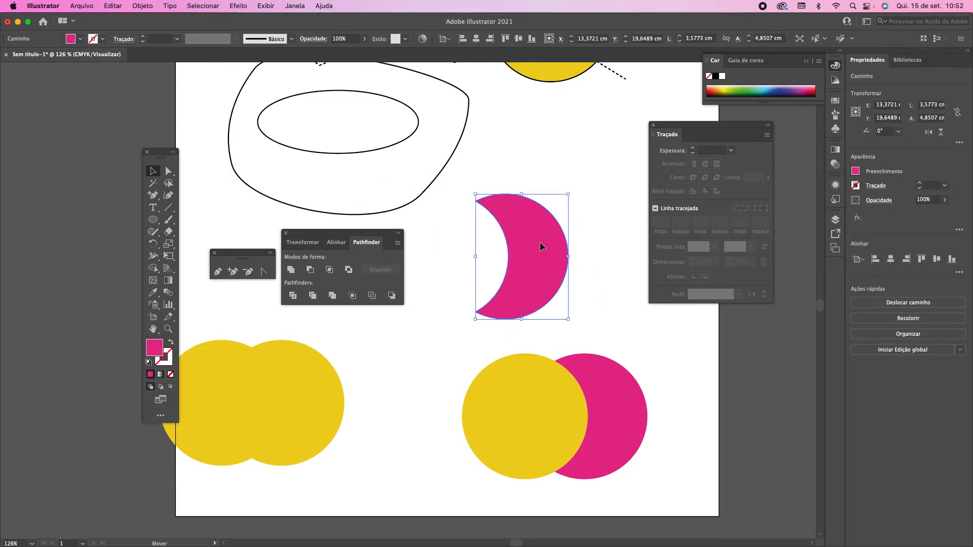
pyautogui.moveTo(540, 246); pyautogui.dragTo(553, 210)
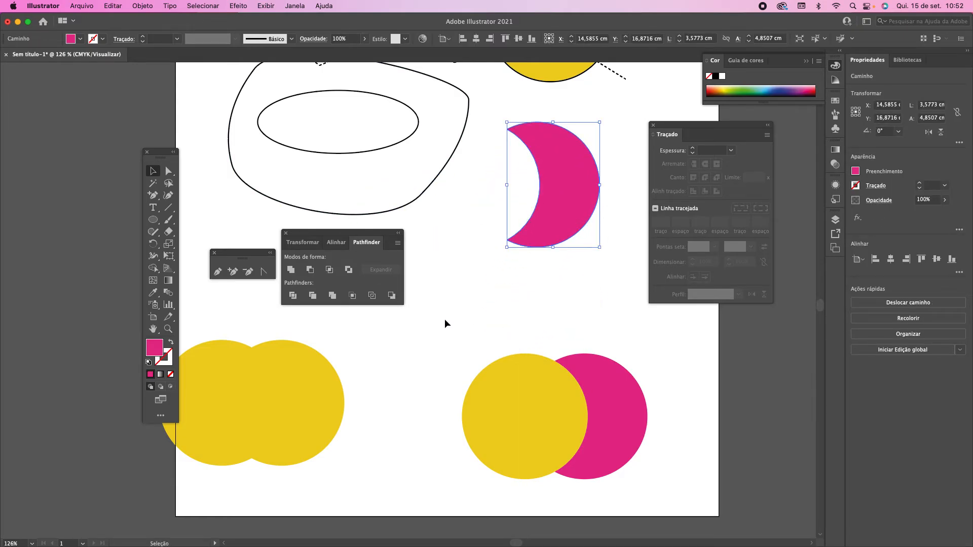
# Intersect the two circles of the lower-right pair with Pathfinder, keeping only their overlapping area.
pyautogui.moveTo(445, 324); pyautogui.dragTo(654, 491)
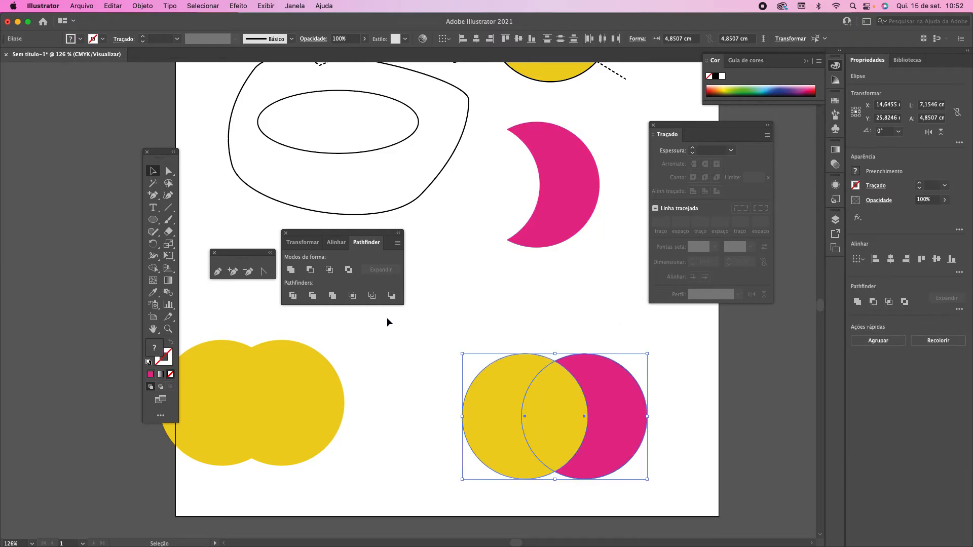
pyautogui.click(329, 271)
pyautogui.click(497, 352)
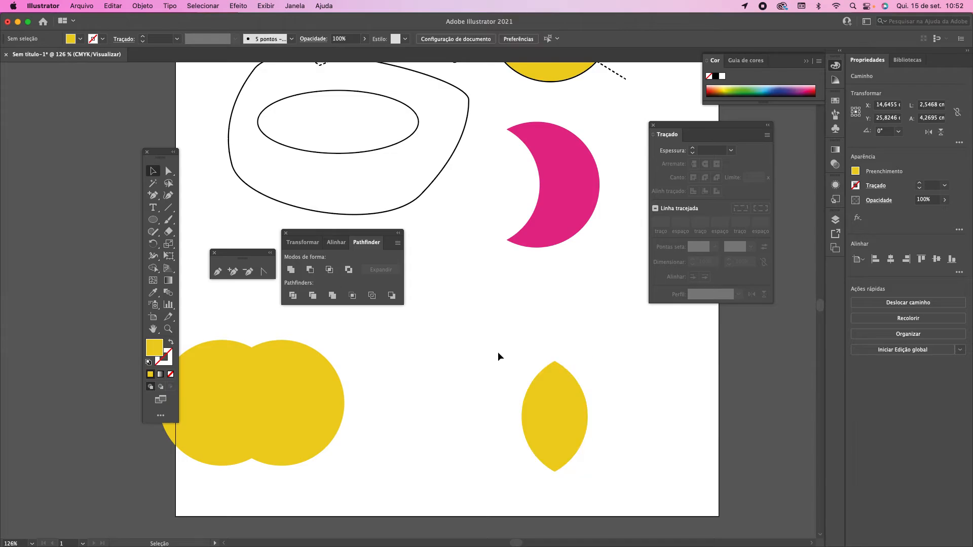
pyautogui.moveTo(549, 421); pyautogui.dragTo(502, 396)
pyautogui.click(488, 313)
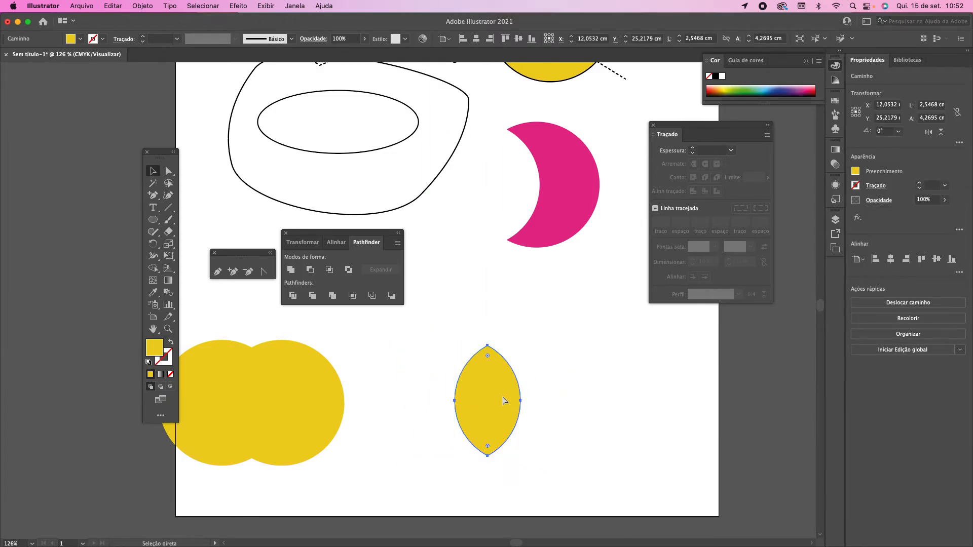
pyautogui.press('super+z')
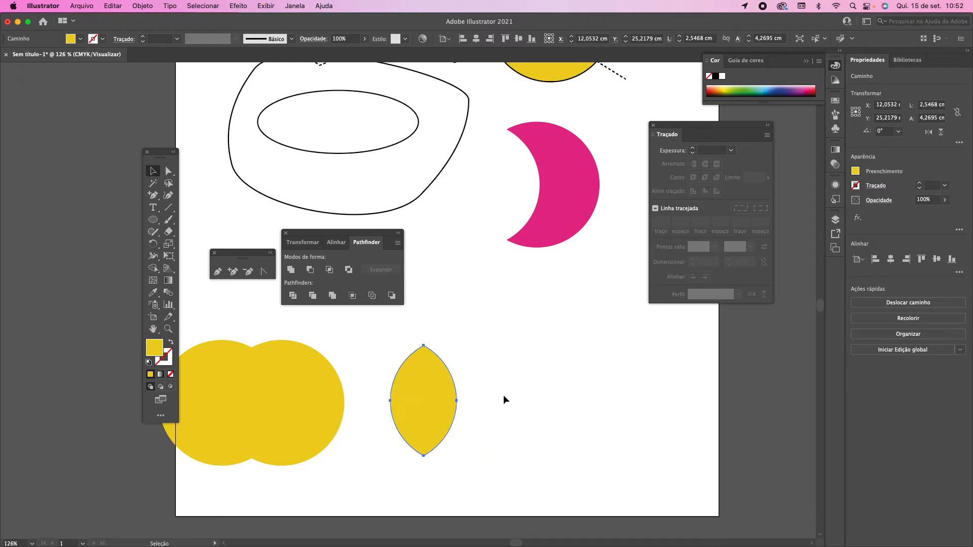
pyautogui.press('super+z')
pyautogui.press('super+shift')
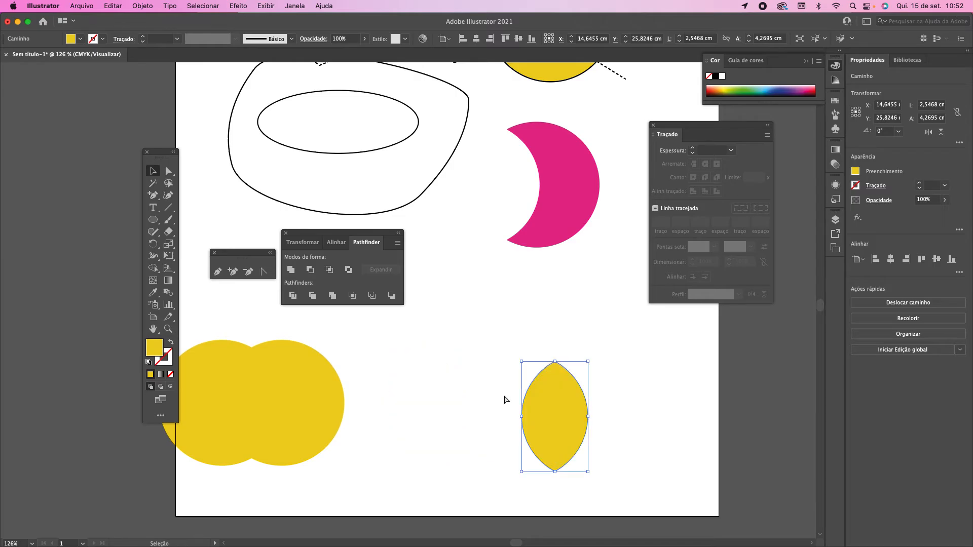
# Undo the last intersection and duplicate the overlapping circle pair to about X 8.99 cm, Y 21.34 cm.
pyautogui.press('super')
pyautogui.press('super')
pyautogui.press('super+z')
pyautogui.moveTo(436, 333); pyautogui.dragTo(677, 484)
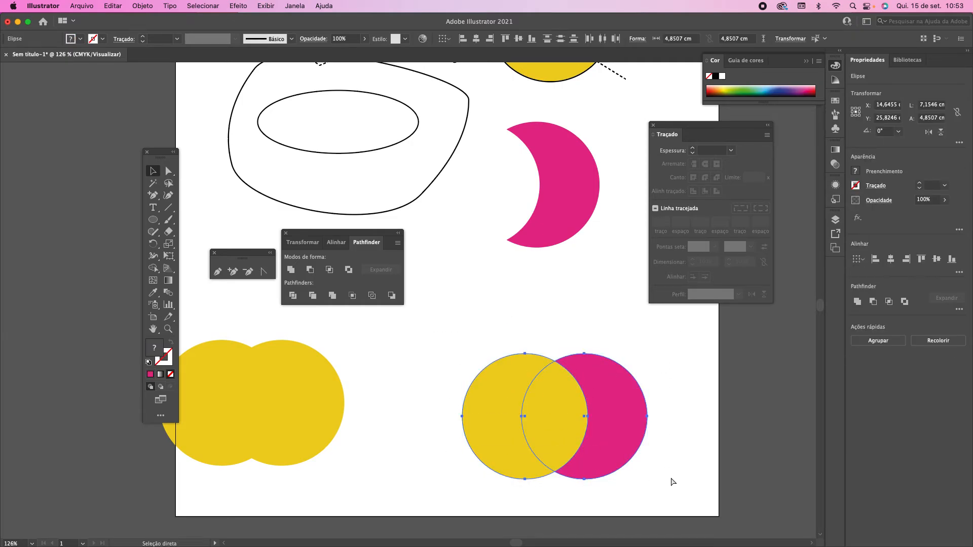
pyautogui.moveTo(629, 459); pyautogui.dragTo(482, 343)
# Separate the Pathfinder controls from the Transform and Align group, close that group and intersect the copied circle pair.
pyautogui.moveTo(374, 241); pyautogui.dragTo(306, 134)
pyautogui.moveTo(326, 232); pyautogui.dragTo(423, 296)
pyautogui.moveTo(469, 328); pyautogui.dragTo(470, 328)
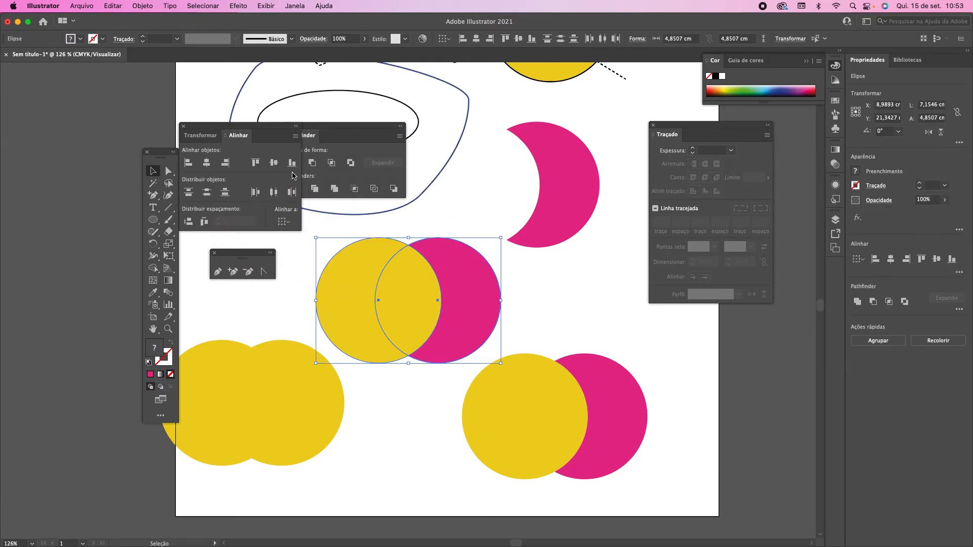
pyautogui.click(389, 127)
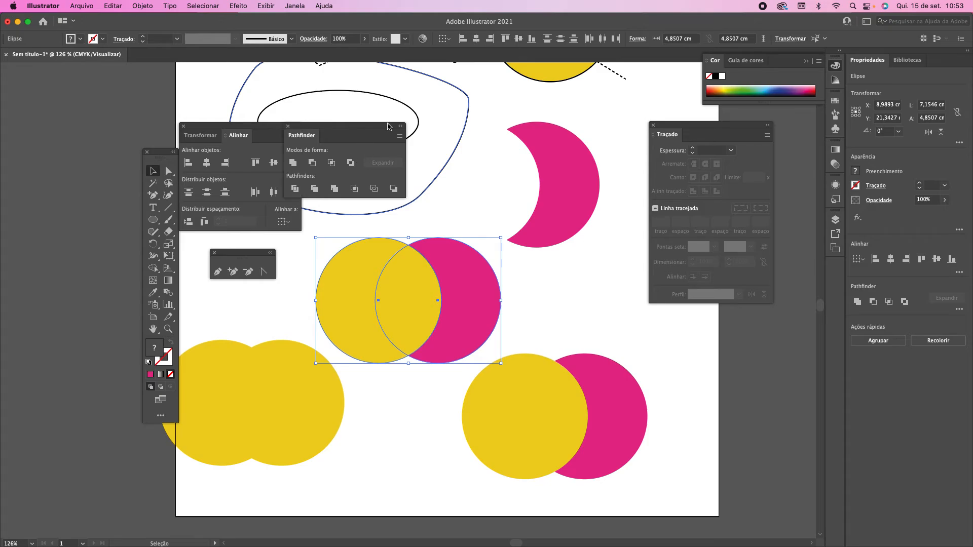
pyautogui.click(183, 126)
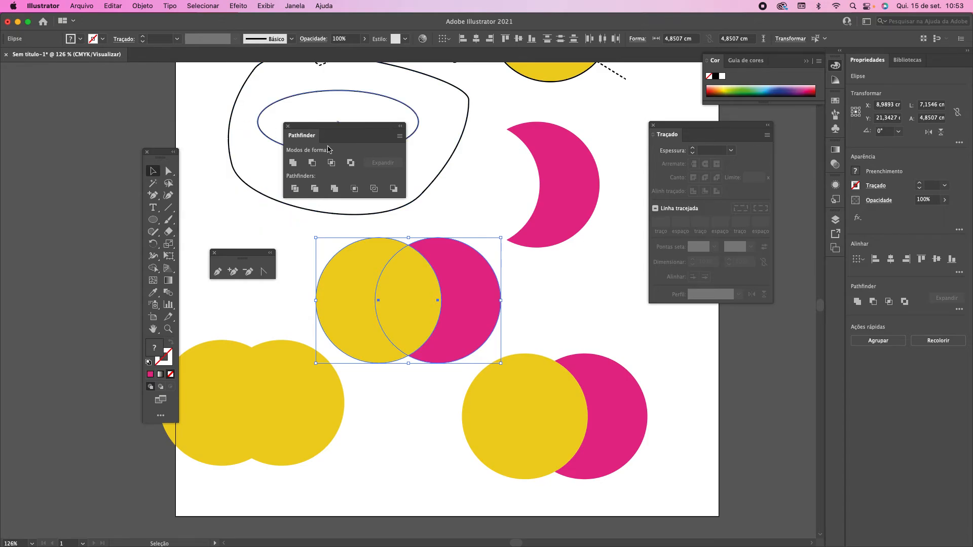
pyautogui.click(332, 164)
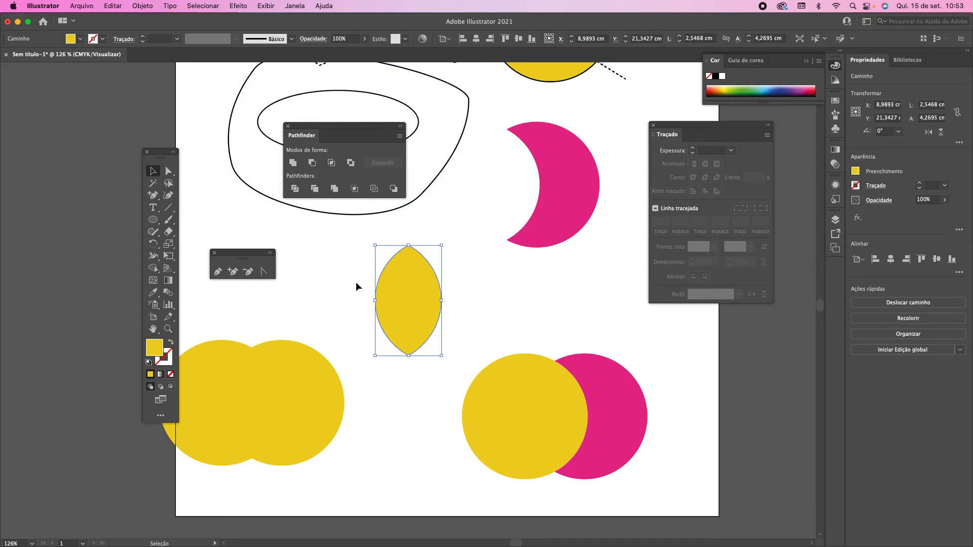
# Exclude the overlapping area from the remaining yellow and pink circle pair with Pathfinder.
pyautogui.moveTo(463, 322); pyautogui.dragTo(646, 478)
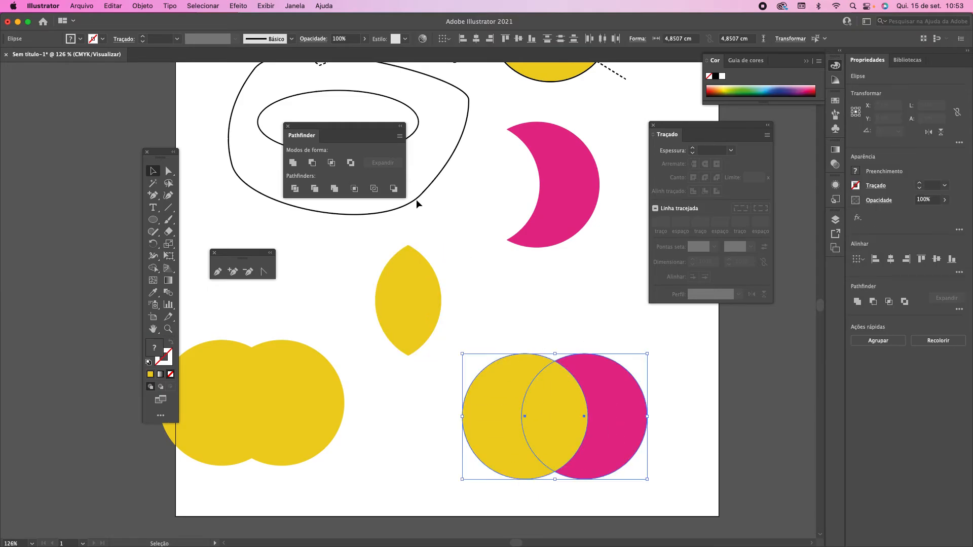
pyautogui.click(350, 167)
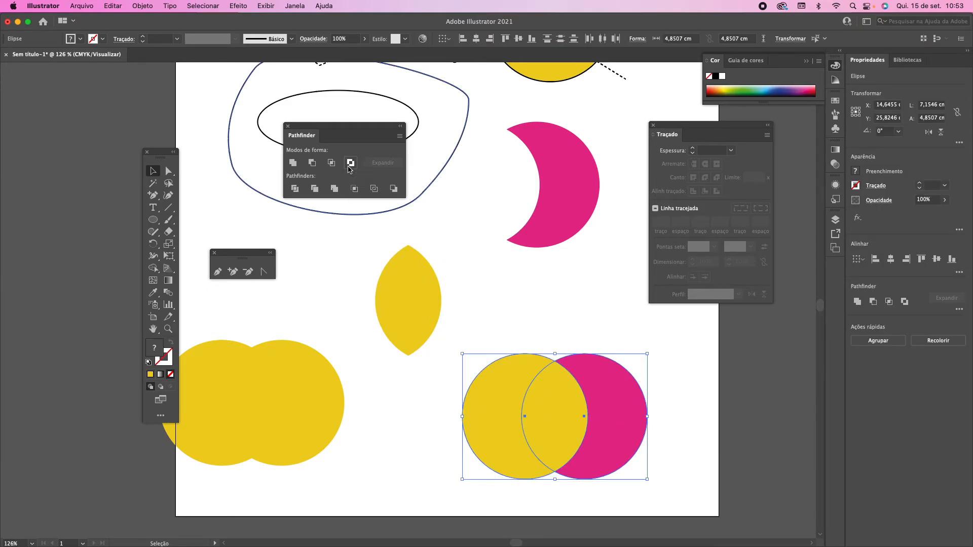
pyautogui.click(514, 279)
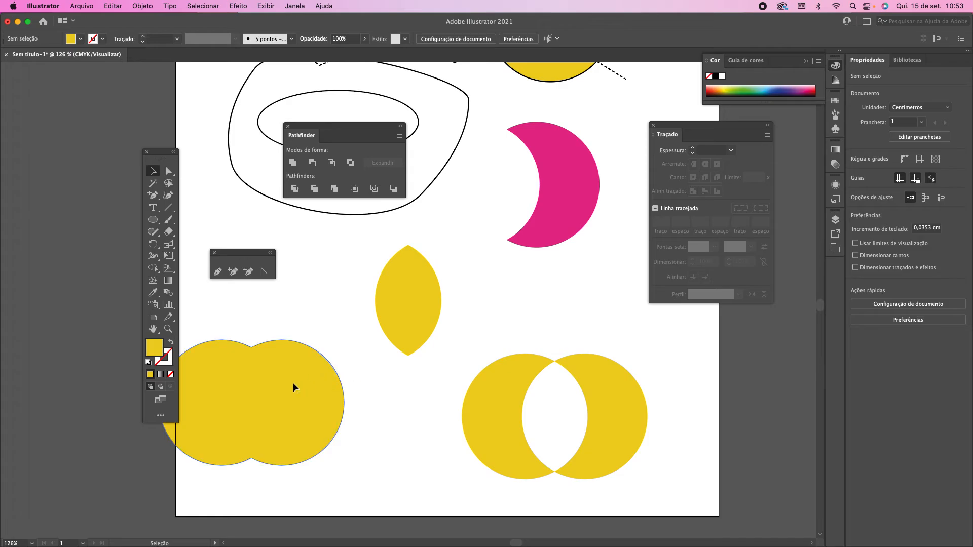
# Arrange the four Pathfinder shapes in two rows, with the lens at about X 10.28 cm, Y 19.83 cm and the excluded pair at Y 25.24 cm.
pyautogui.moveTo(293, 382); pyautogui.dragTo(374, 412)
pyautogui.moveTo(410, 319); pyautogui.dragTo(420, 334)
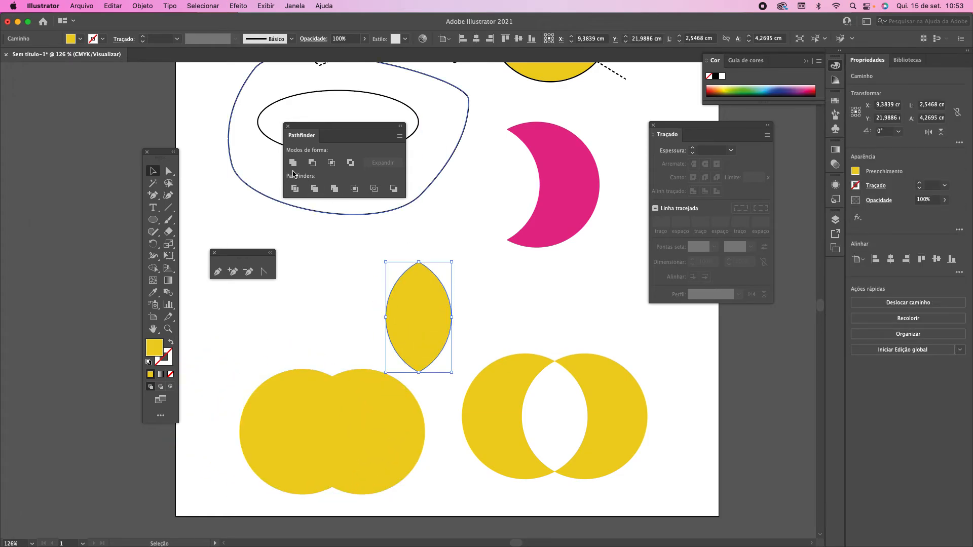
pyautogui.moveTo(546, 206); pyautogui.dragTo(546, 275)
pyautogui.moveTo(428, 325); pyautogui.dragTo(452, 269)
pyautogui.moveTo(574, 273); pyautogui.dragTo(575, 276)
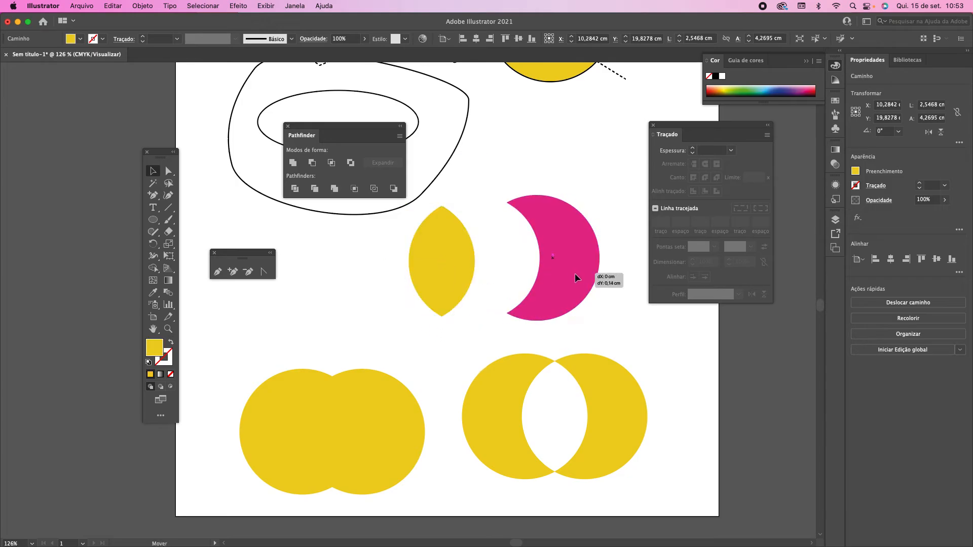
pyautogui.moveTo(400, 406); pyautogui.dragTo(401, 361)
pyautogui.moveTo(494, 399); pyautogui.dragTo(494, 383)
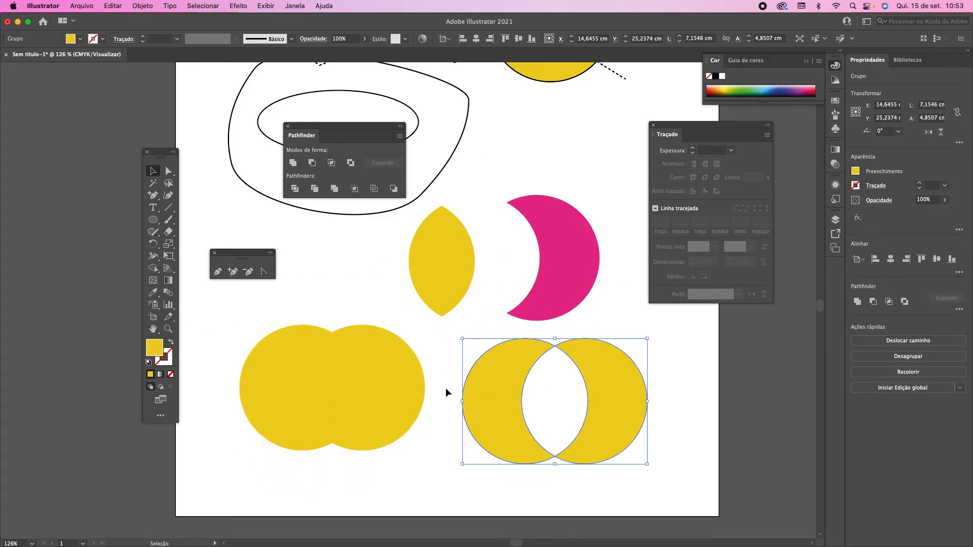
# Recolour the lens, the united shape and the excluded pair with the crescent's pink fill using the Eyedropper.
pyautogui.keyDown('shift'); pyautogui.click(406, 388); pyautogui.keyUp('shift')
pyautogui.keyDown('shift'); pyautogui.click(427, 271); pyautogui.keyUp('shift')
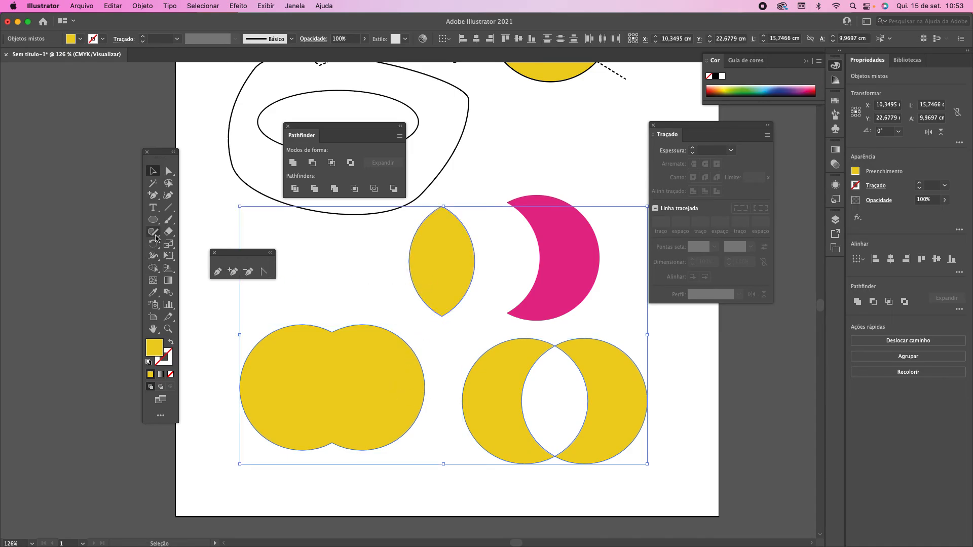
pyautogui.click(153, 292)
pyautogui.click(554, 265)
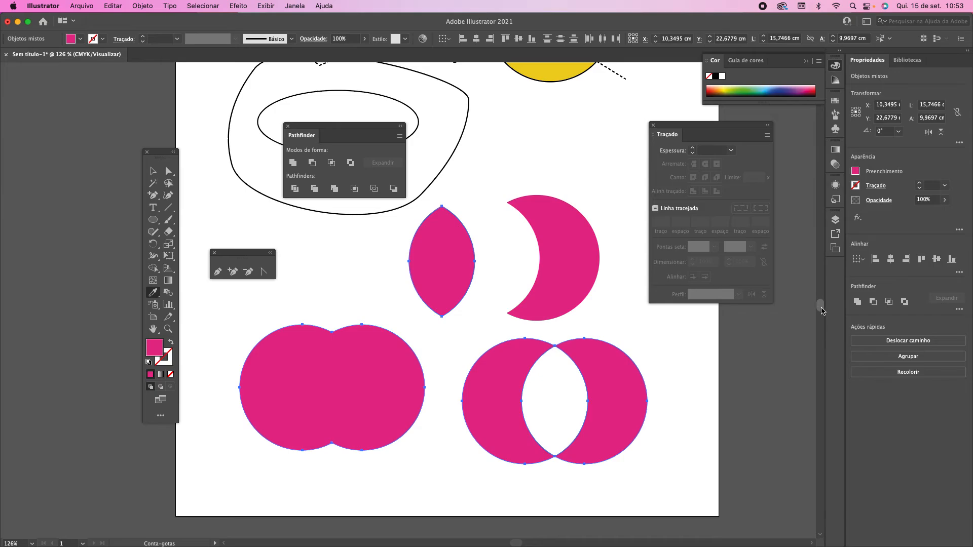
# Move the pink crescent to about X 16.74 cm, Y 18.43 cm with the Selection tool.
pyautogui.moveTo(822, 311); pyautogui.dragTo(822, 305)
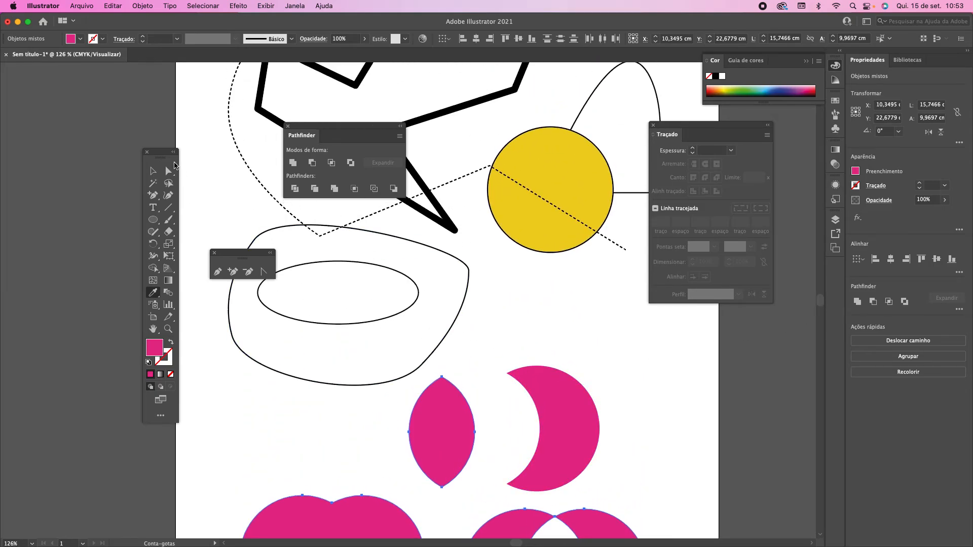
pyautogui.click(152, 173)
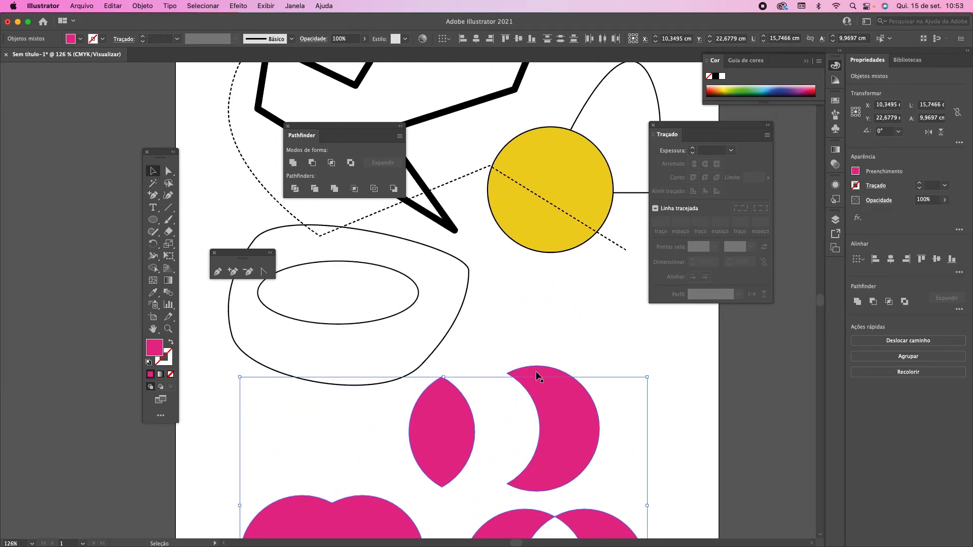
pyautogui.click(540, 355)
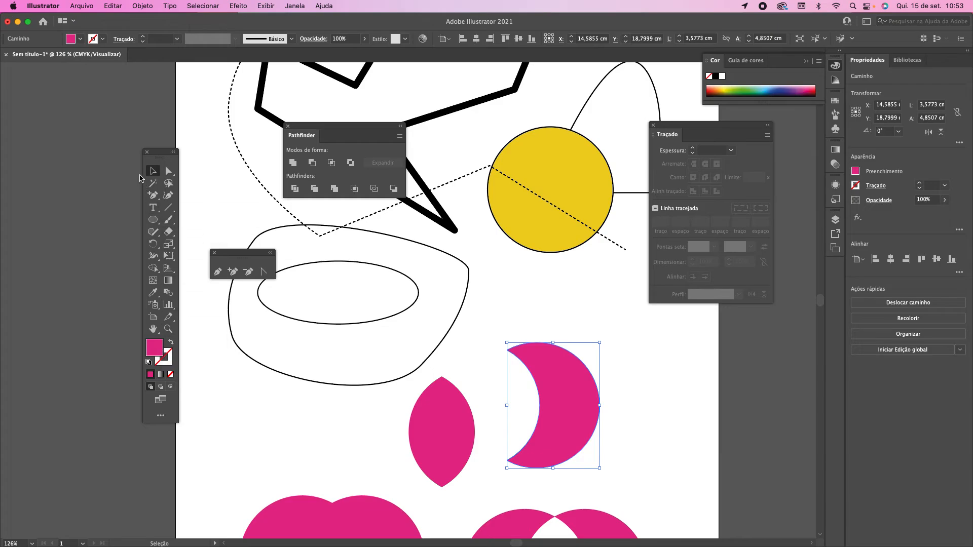
pyautogui.click(270, 389)
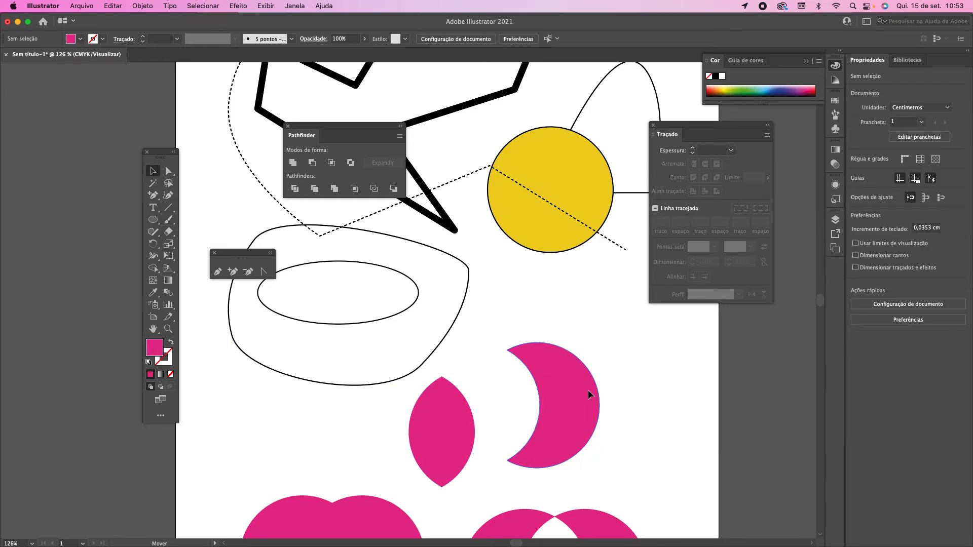
pyautogui.moveTo(591, 395); pyautogui.dragTo(647, 386)
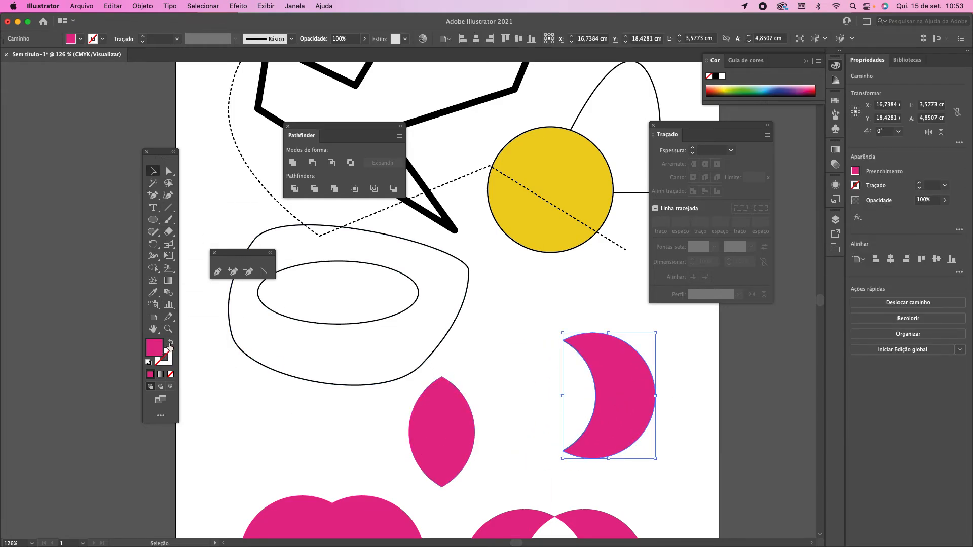
# Swap the crescent's fill and stroke, swap them back, and swap the current fill and stroke colours with nothing selected.
pyautogui.hotkey('shift', 'x')
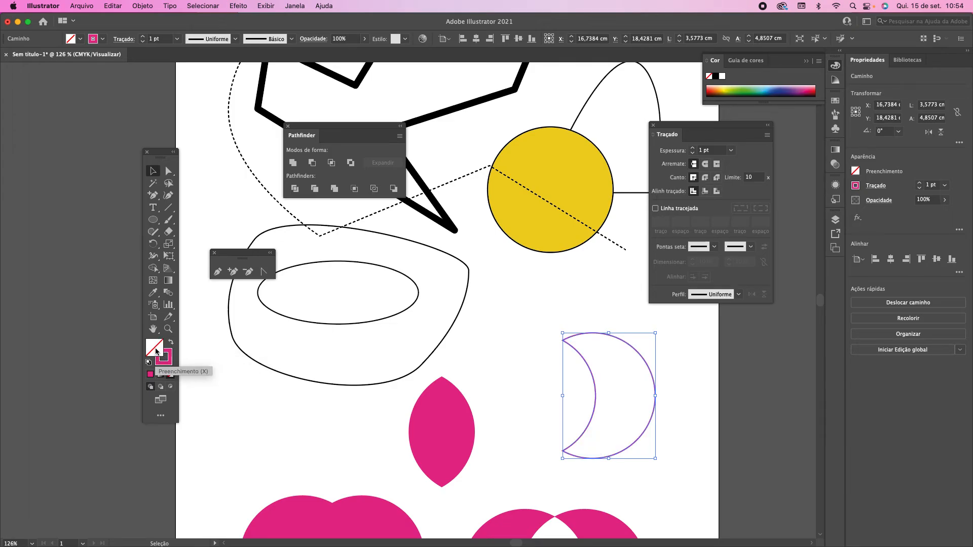
pyautogui.hotkey('shift', 'x')
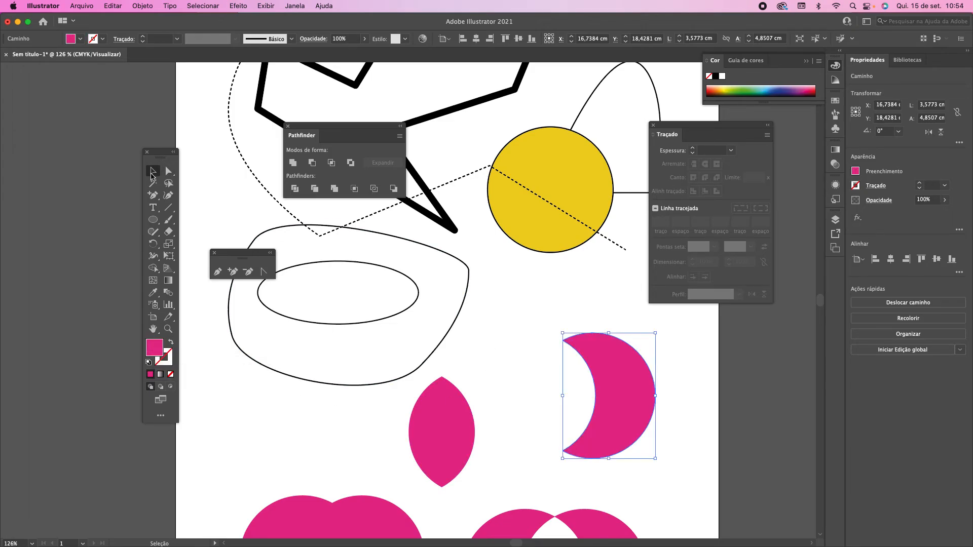
pyautogui.click(488, 287)
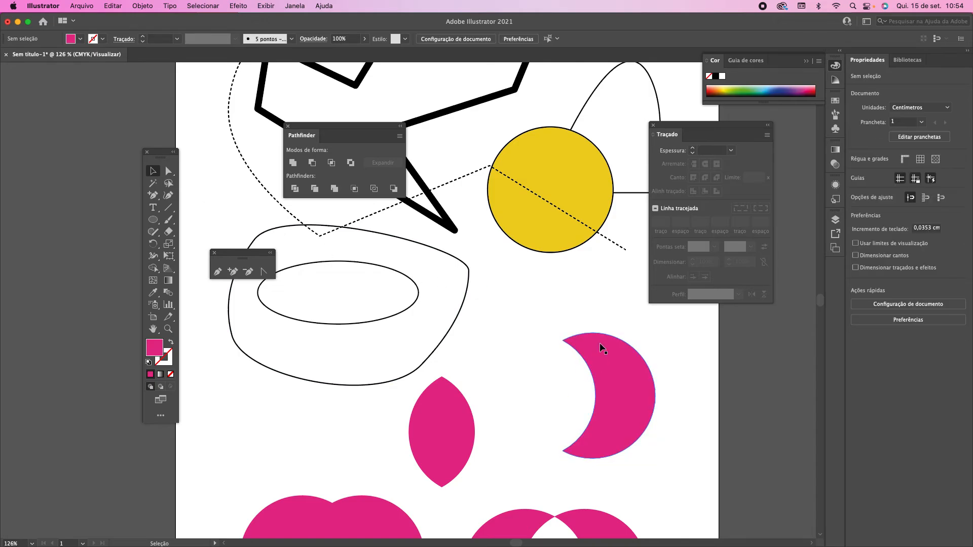
pyautogui.click(171, 343)
pyautogui.click(169, 362)
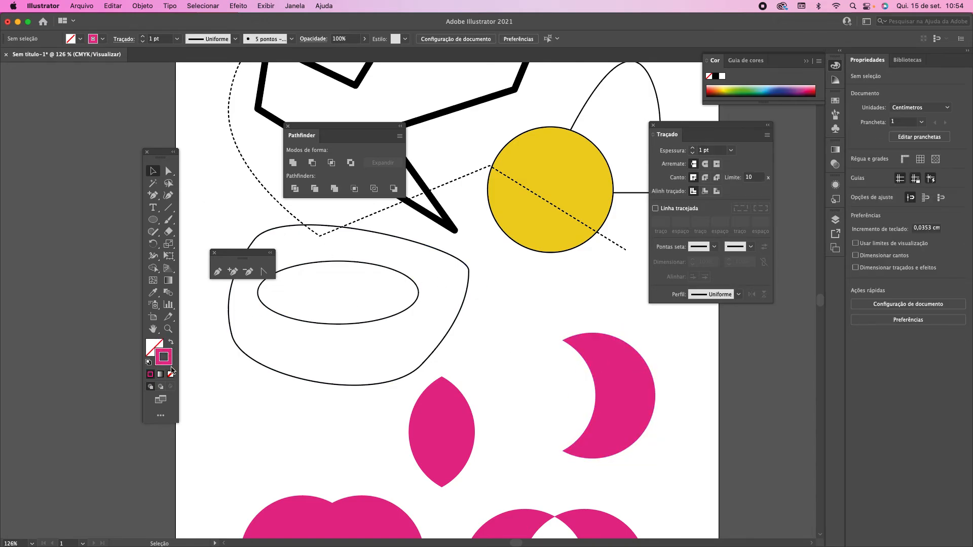
# Add a point text with a person's first name just below the ellipse inside the rounded shape.
pyautogui.click(156, 213)
pyautogui.click(279, 341)
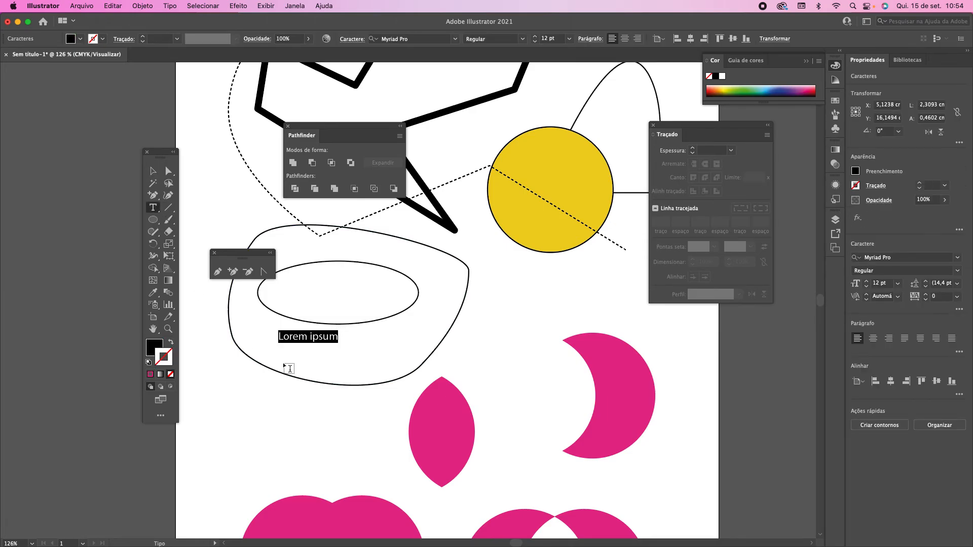
pyautogui.write('Nelson')
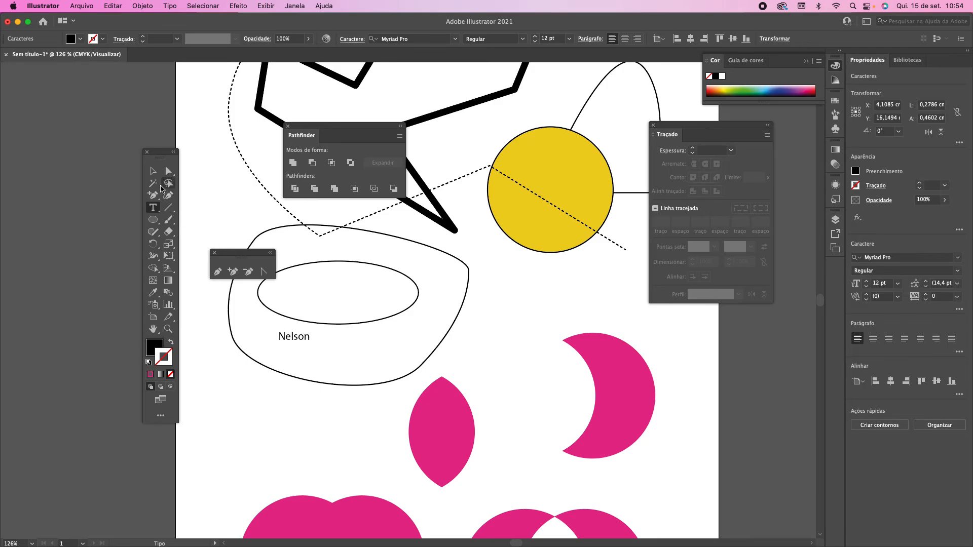
# Enlarge the name text to about 74.3 pt and move it to about X 5.49 cm, Y 16.46 cm.
pyautogui.click(153, 171)
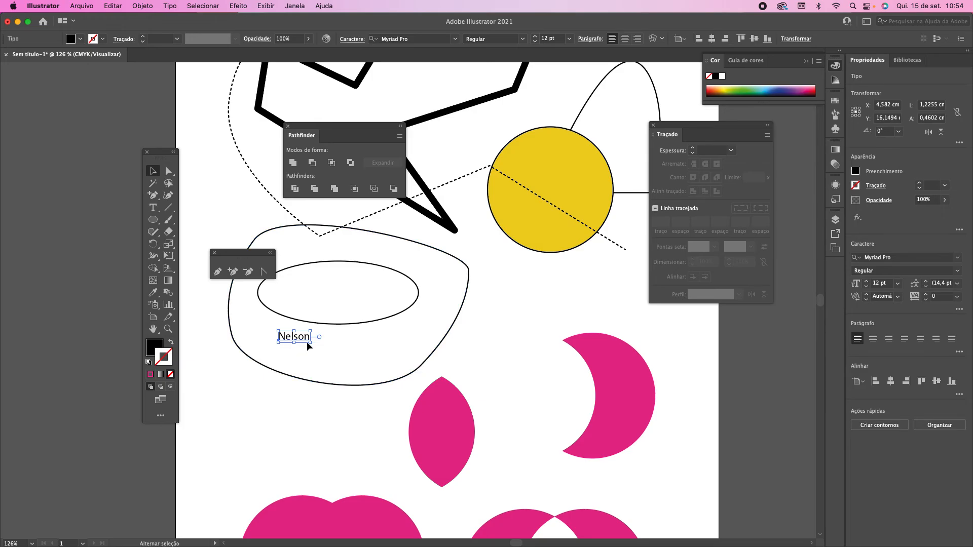
pyautogui.moveTo(310, 342); pyautogui.dragTo(482, 463)
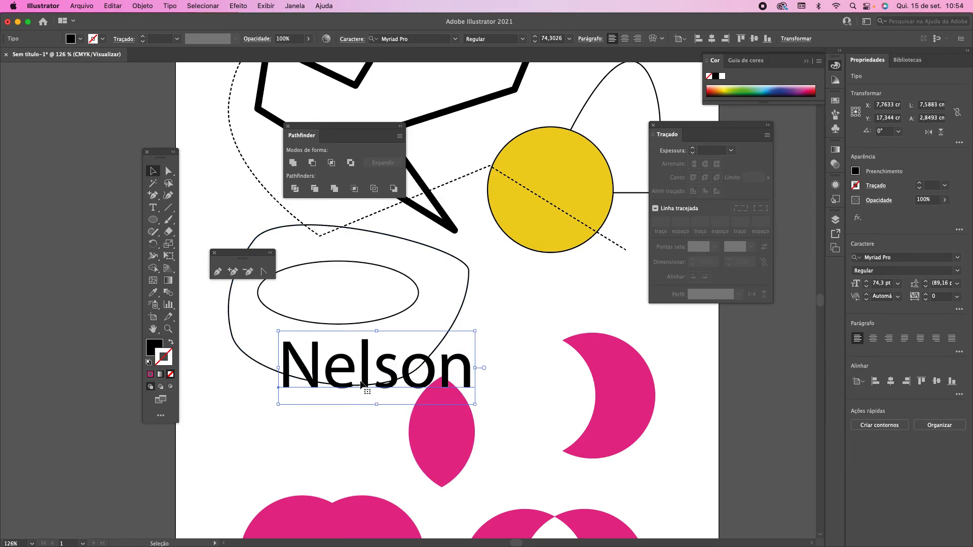
pyautogui.moveTo(357, 362); pyautogui.dragTo(300, 341)
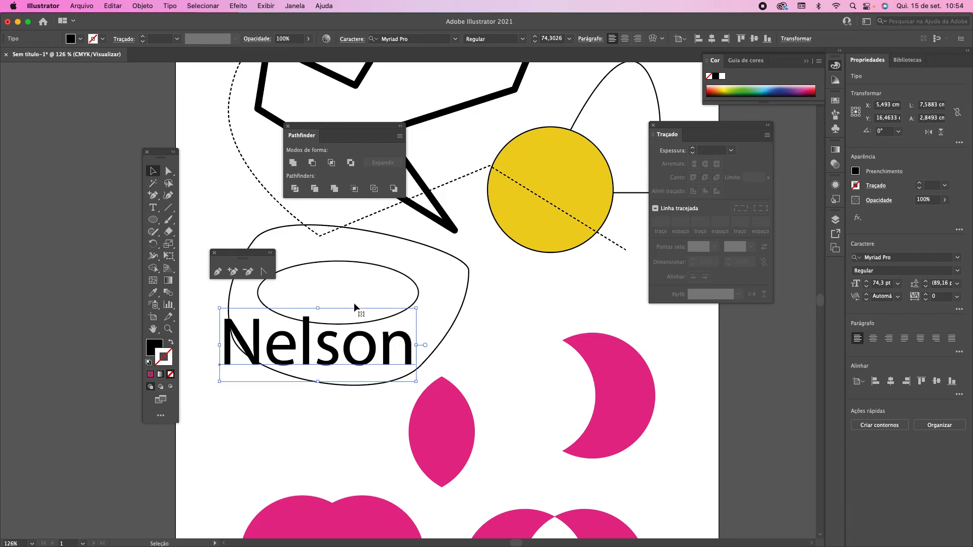
# Fill the name text with a bright green and move it to about X 12.40 cm, Y 15.09 cm.
pyautogui.doubleClick(153, 348)
pyautogui.click(623, 375)
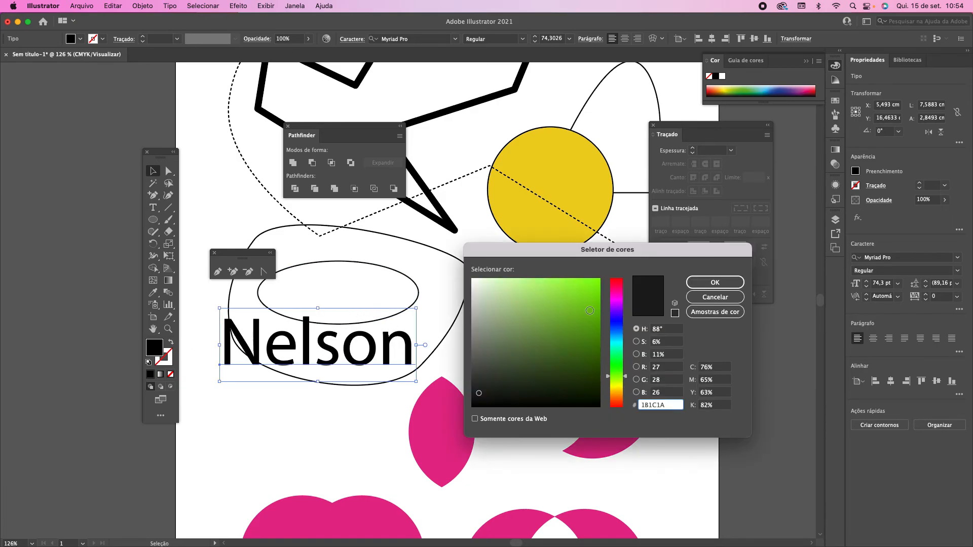
pyautogui.click(587, 285)
pyautogui.click(715, 282)
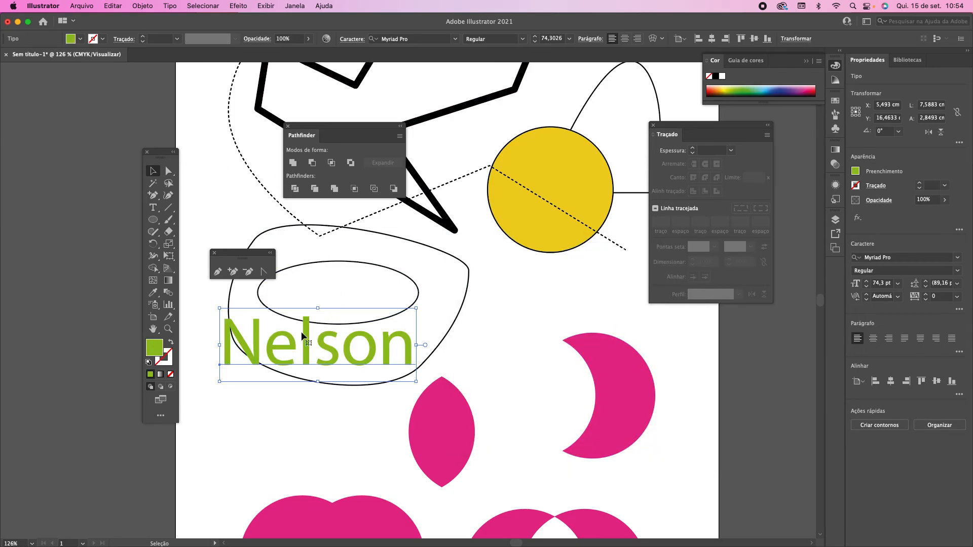
pyautogui.moveTo(310, 332); pyautogui.dragTo(489, 296)
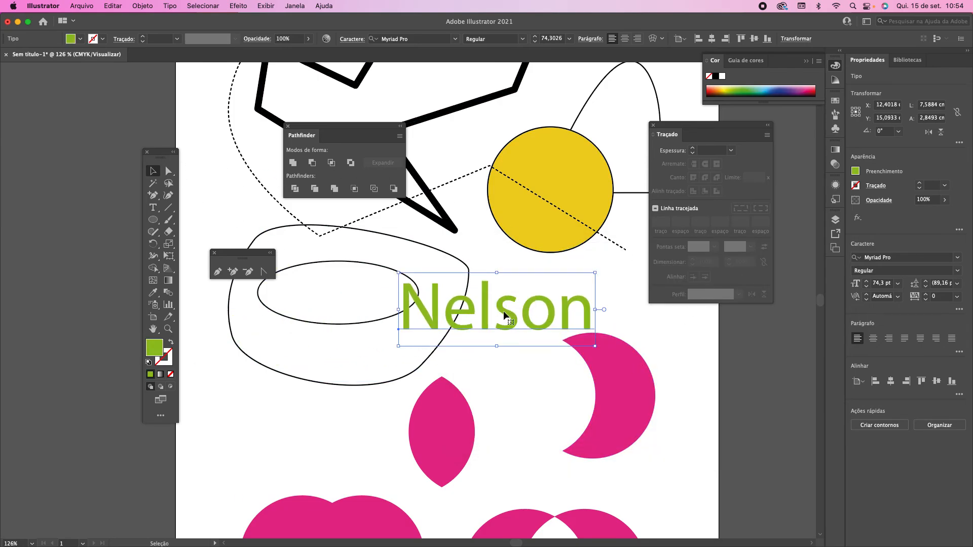
# Select all characters of the green name text and look through the available fonts, keeping Myriad Pro.
pyautogui.click(155, 208)
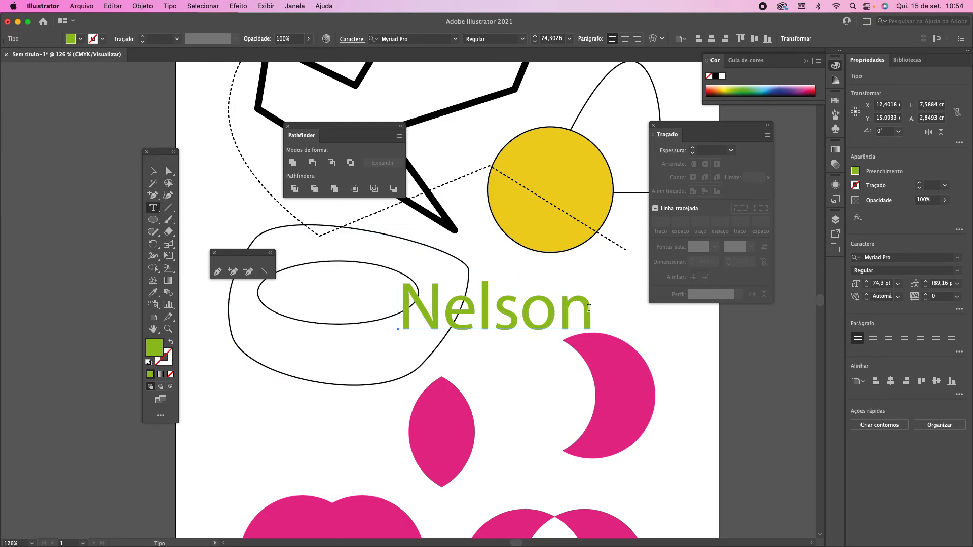
pyautogui.moveTo(589, 308); pyautogui.dragTo(406, 310)
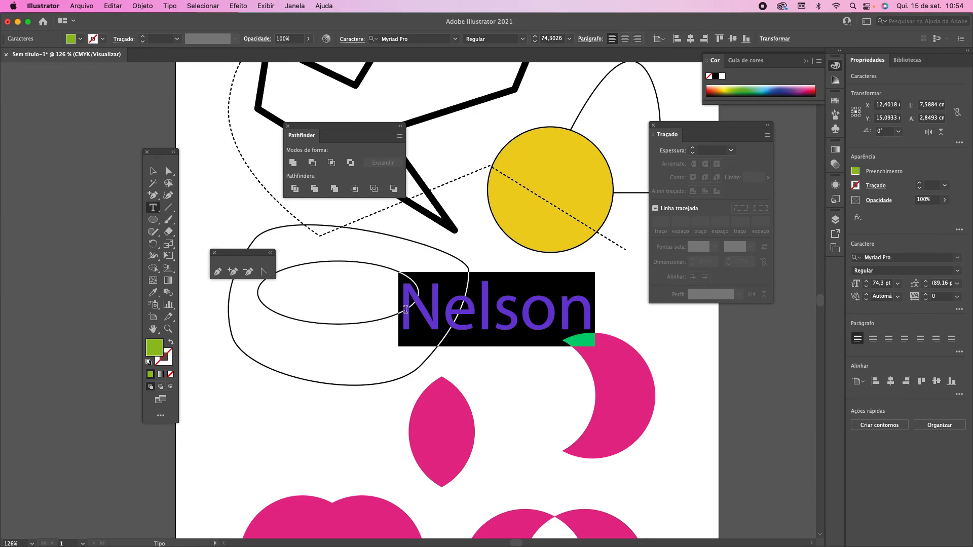
pyautogui.click(456, 39)
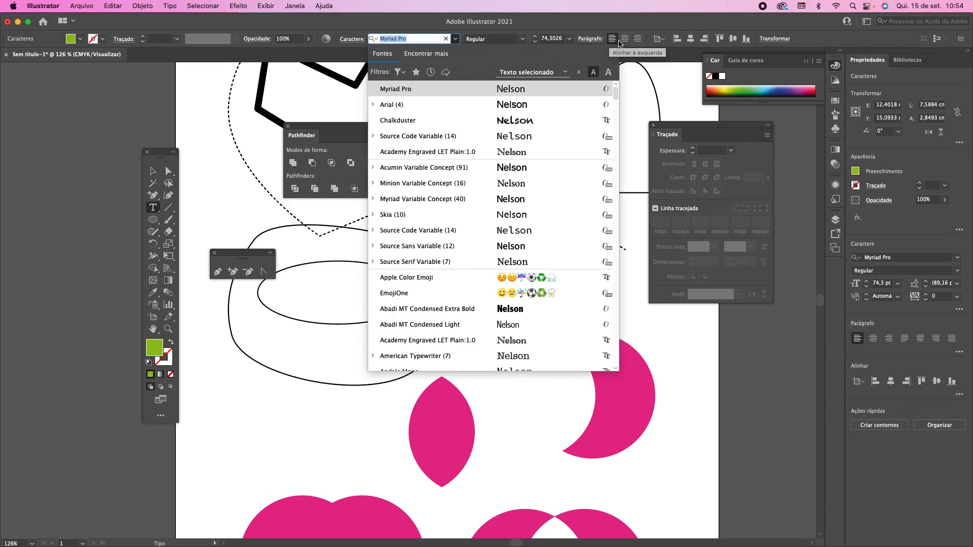
pyautogui.click(683, 60)
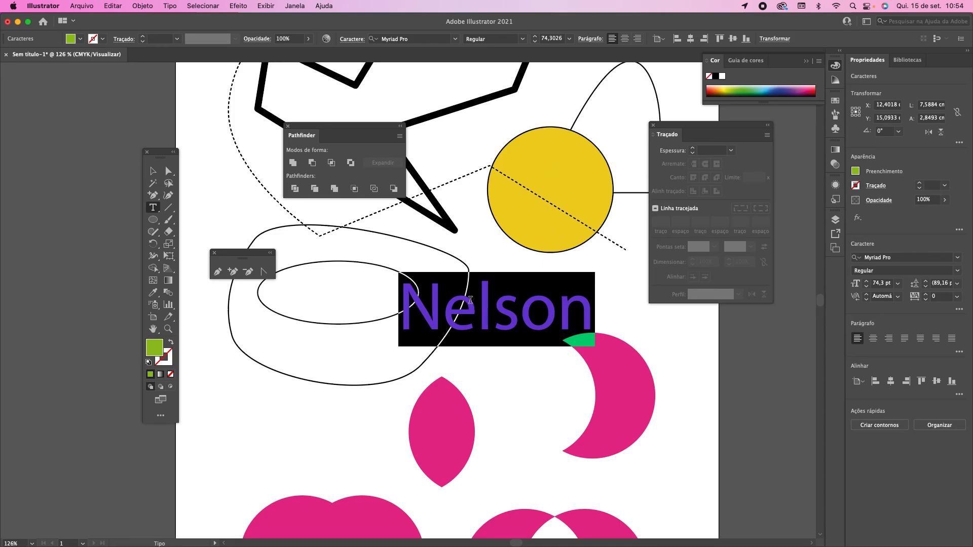
pyautogui.click(152, 171)
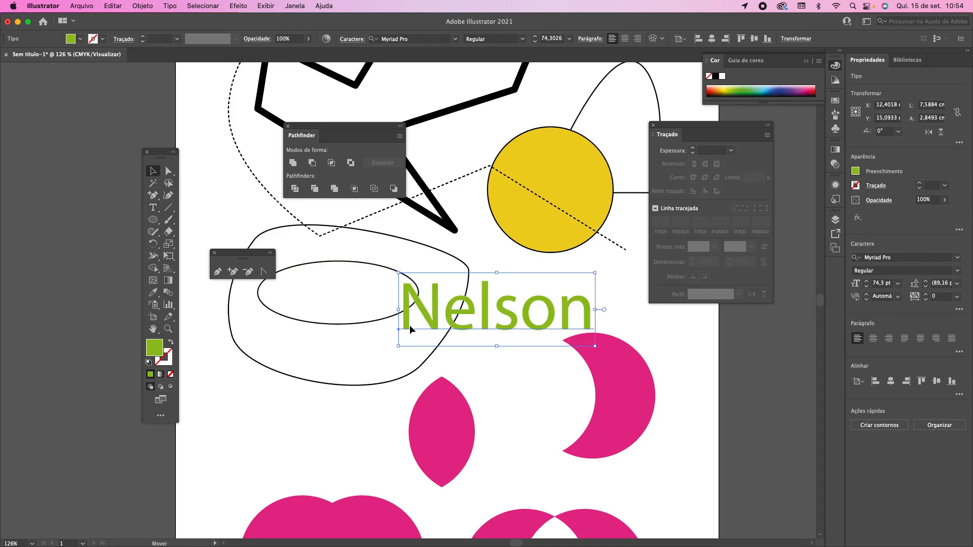
# Change the green name text's font to Academy Engraved LET Plain:1.0 and move it to about X 9.62 cm, Y 16.27 cm.
pyautogui.moveTo(409, 329); pyautogui.dragTo(191, 408)
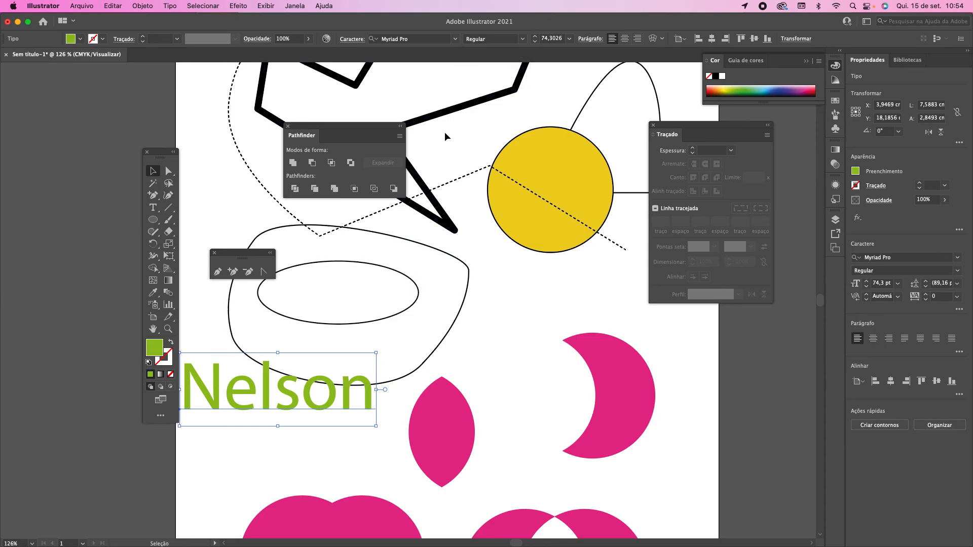
pyautogui.click(455, 39)
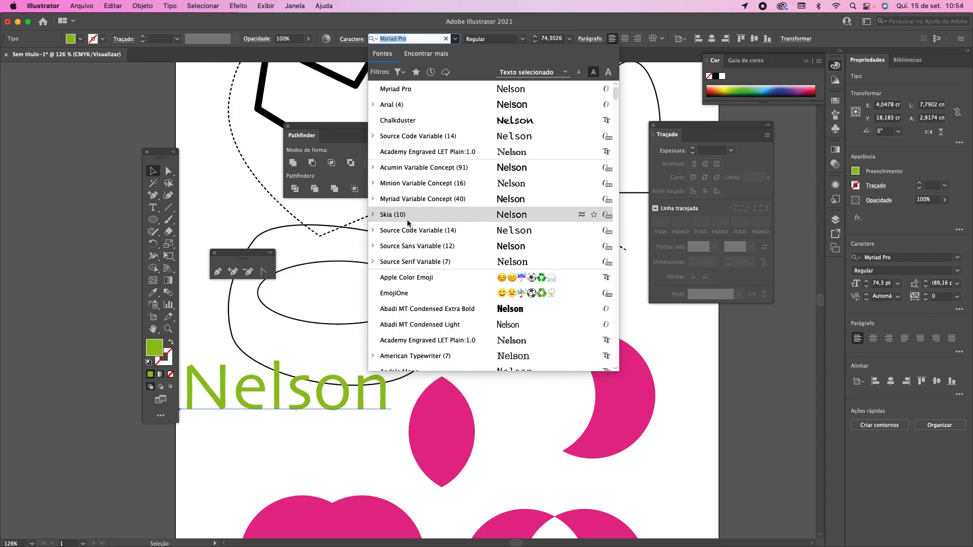
pyautogui.click(425, 341)
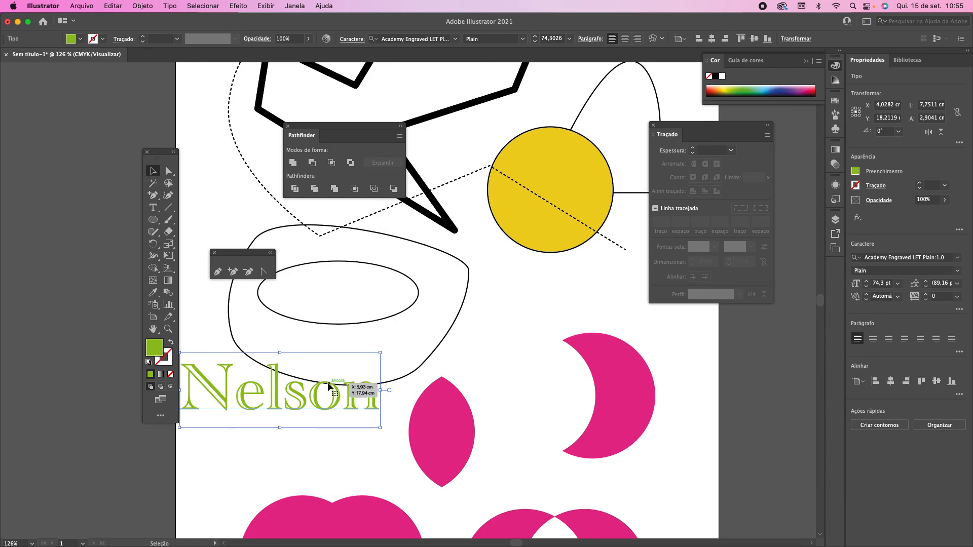
pyautogui.moveTo(326, 391); pyautogui.dragTo(473, 332)
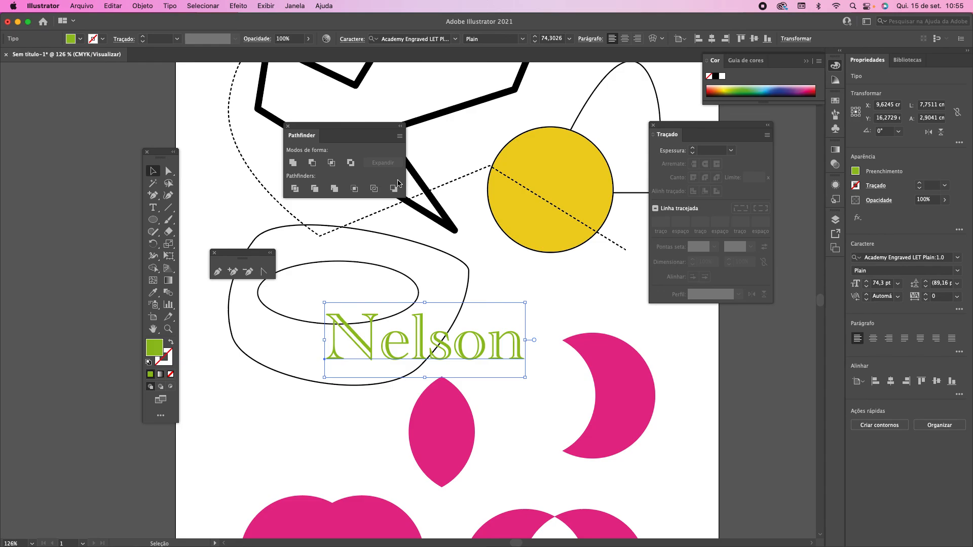
# Fit the whole artboard in view and move the floating Pathfinder and Pen tool palettes clear of the drawn shapes.
pyautogui.press('a')
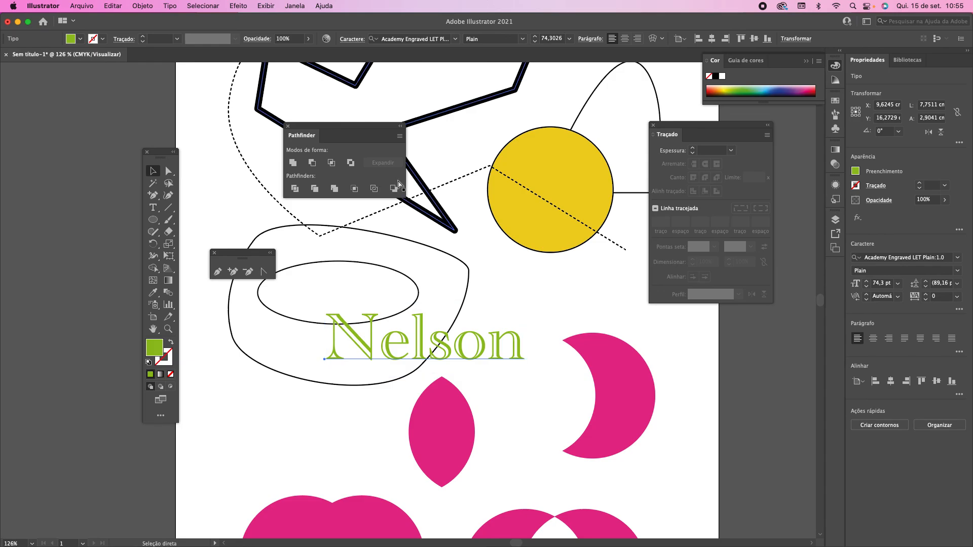
pyautogui.press('super+0')
pyautogui.press('v')
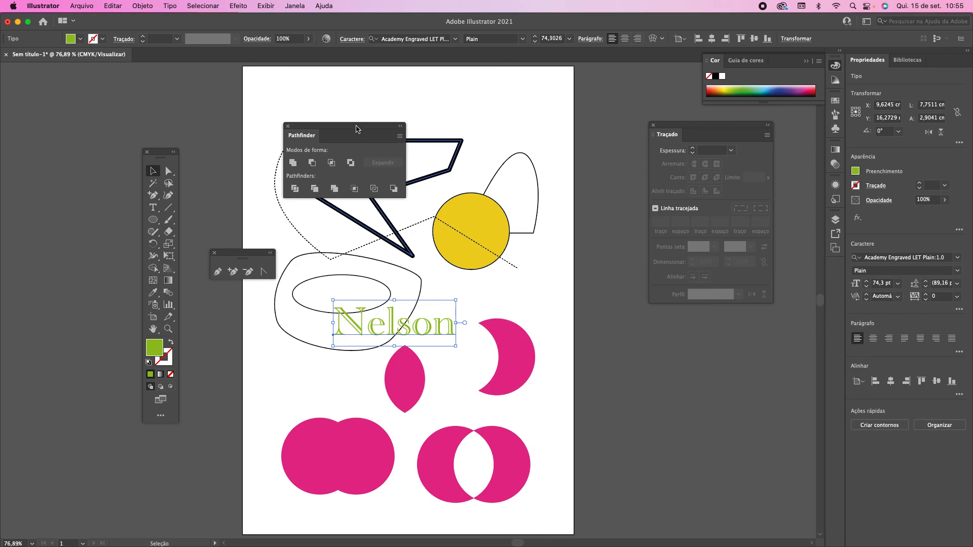
pyautogui.moveTo(355, 126); pyautogui.dragTo(83, 90)
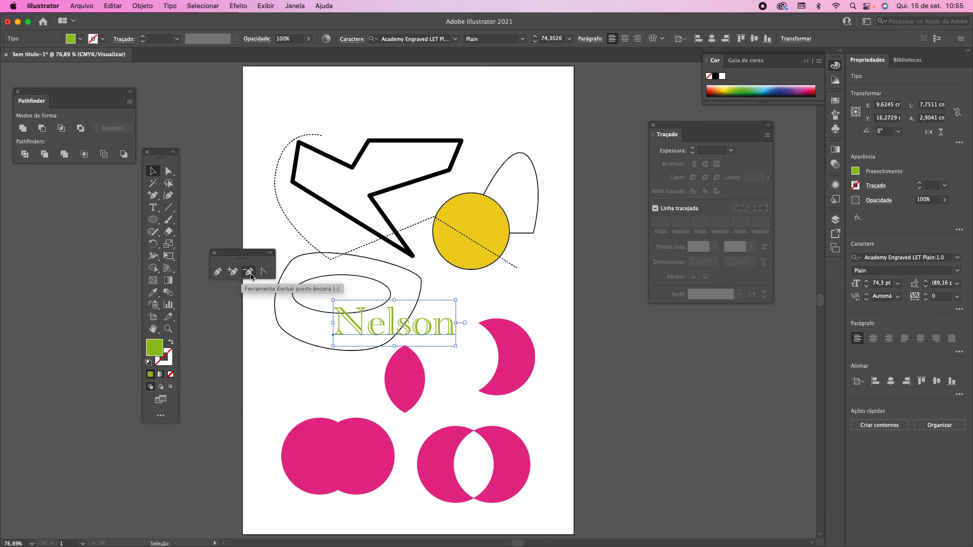
pyautogui.moveTo(245, 260); pyautogui.dragTo(237, 249)
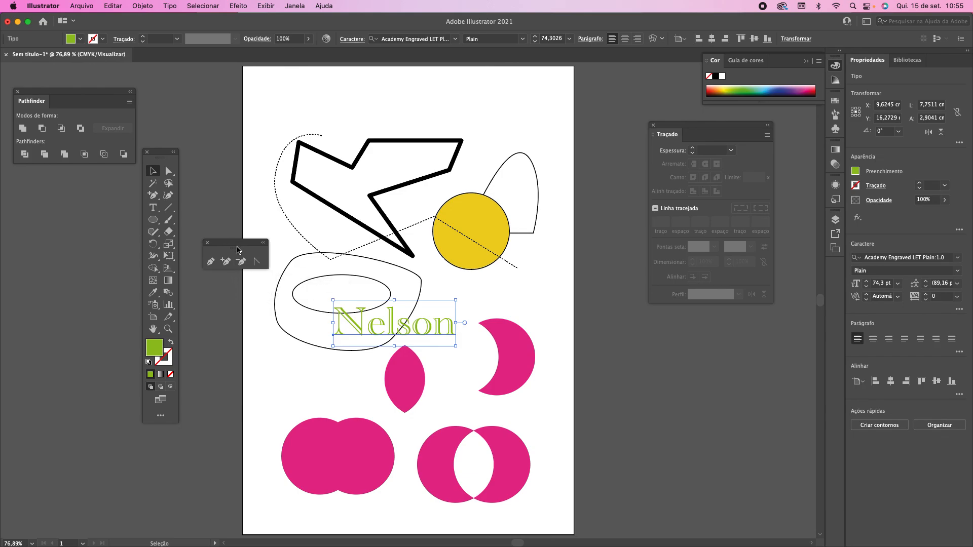